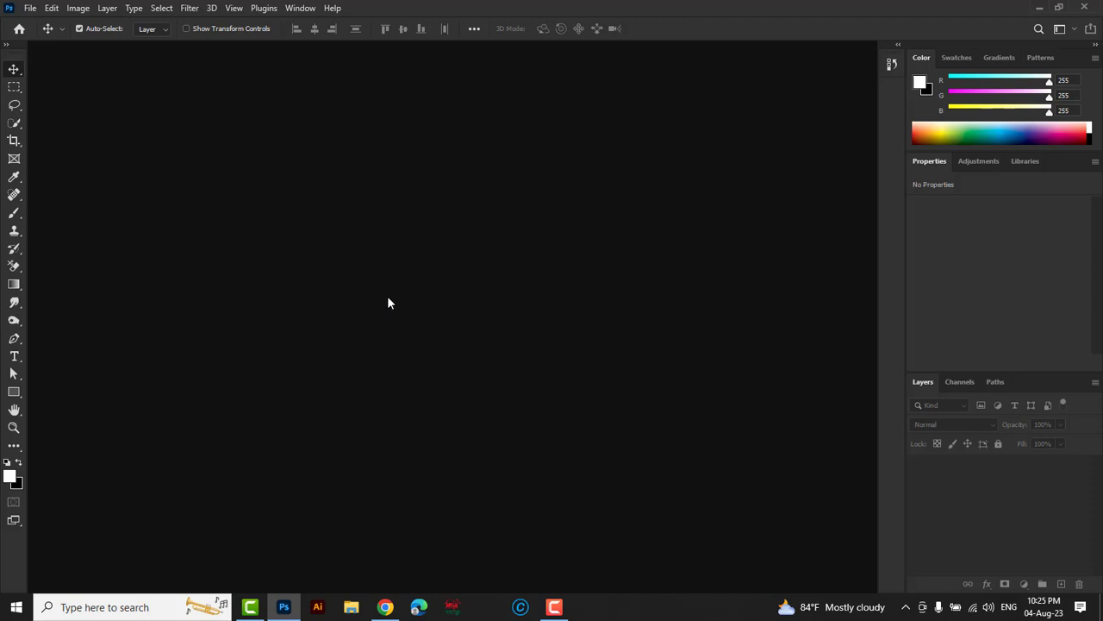
Float the Layers panel out of the dock, make it taller, and park it beside the Color panel
{"action": "left_click_drag", "start_coordinate": [1014, 381], "coordinate": [745, 242]}
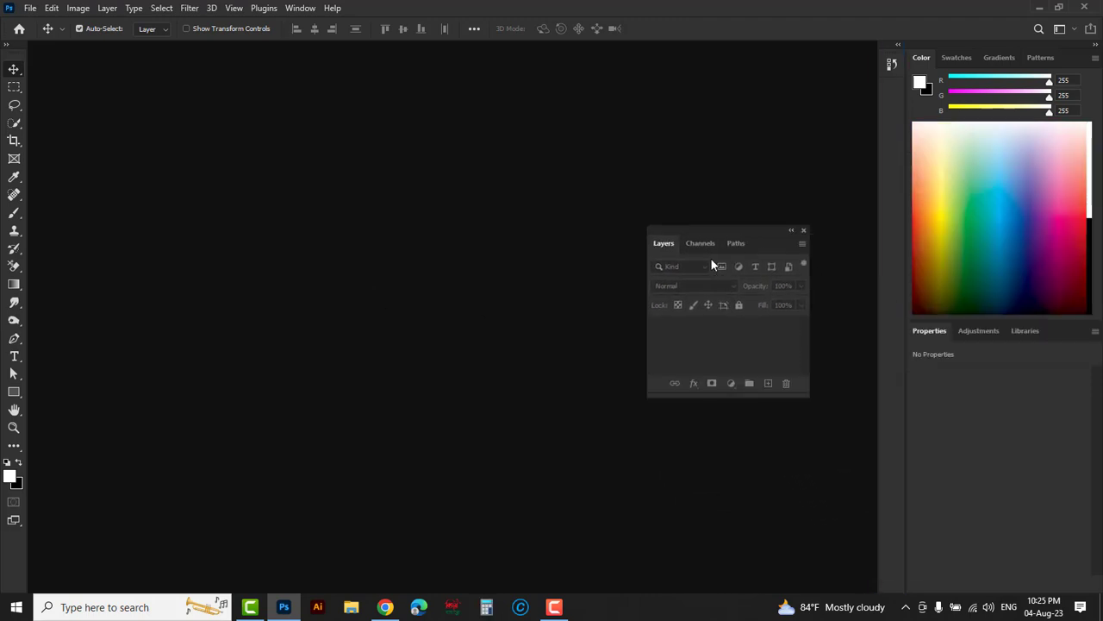
{"action": "left_click_drag", "start_coordinate": [709, 397], "coordinate": [689, 476]}
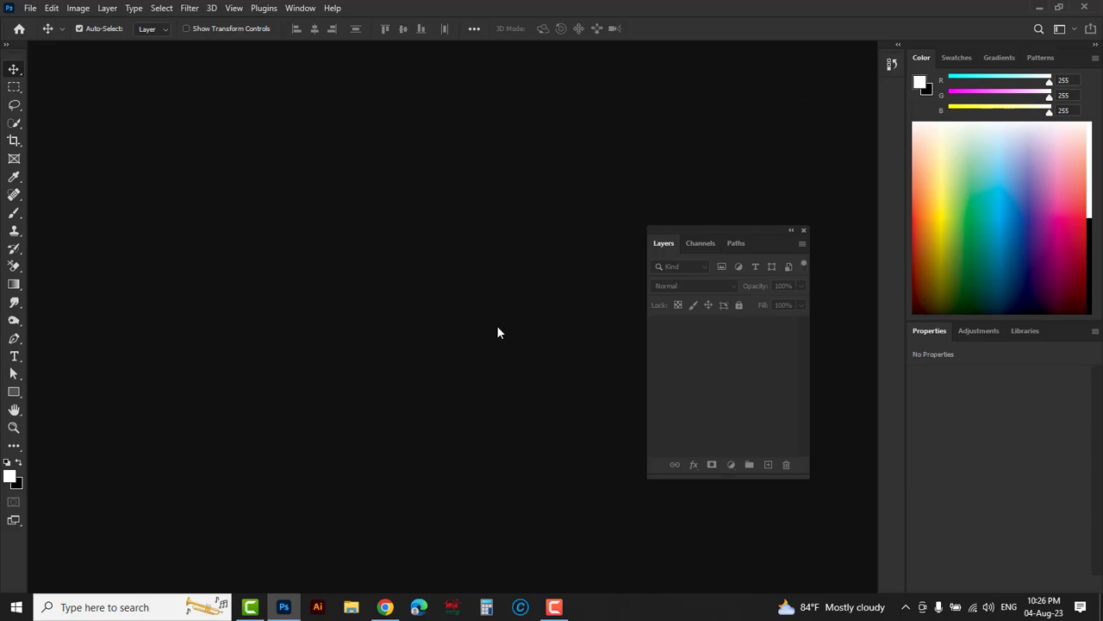
{"action": "left_click_drag", "start_coordinate": [709, 233], "coordinate": [753, 216]}
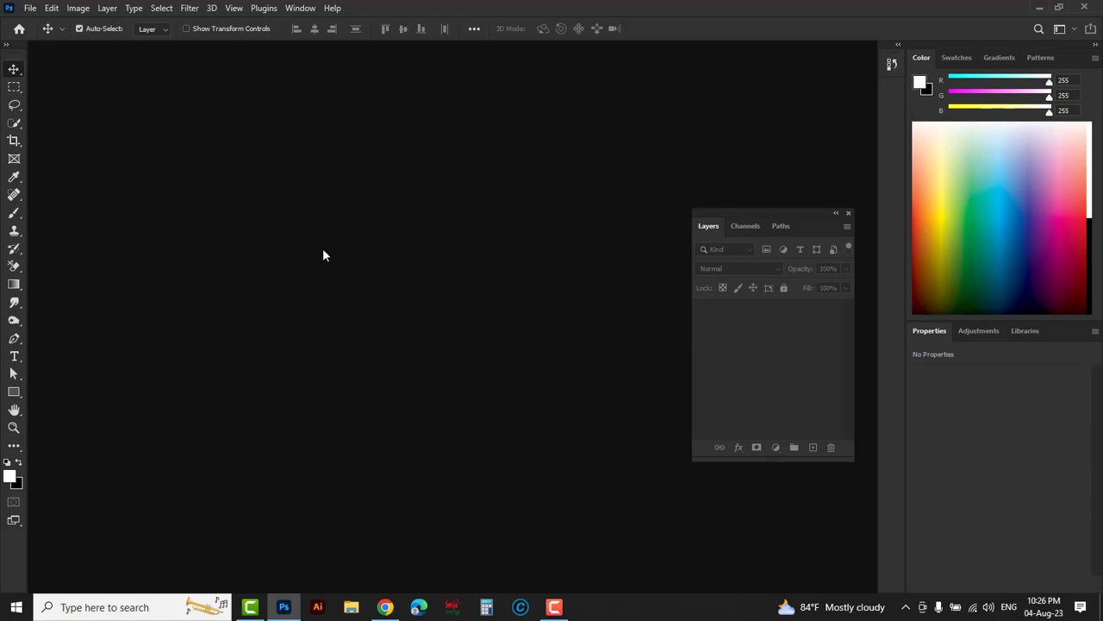
Browse the Move/Artboard and Marquee tool groups, then reselect the Move Tool
{"action": "left_click", "coordinate": [14, 71]}
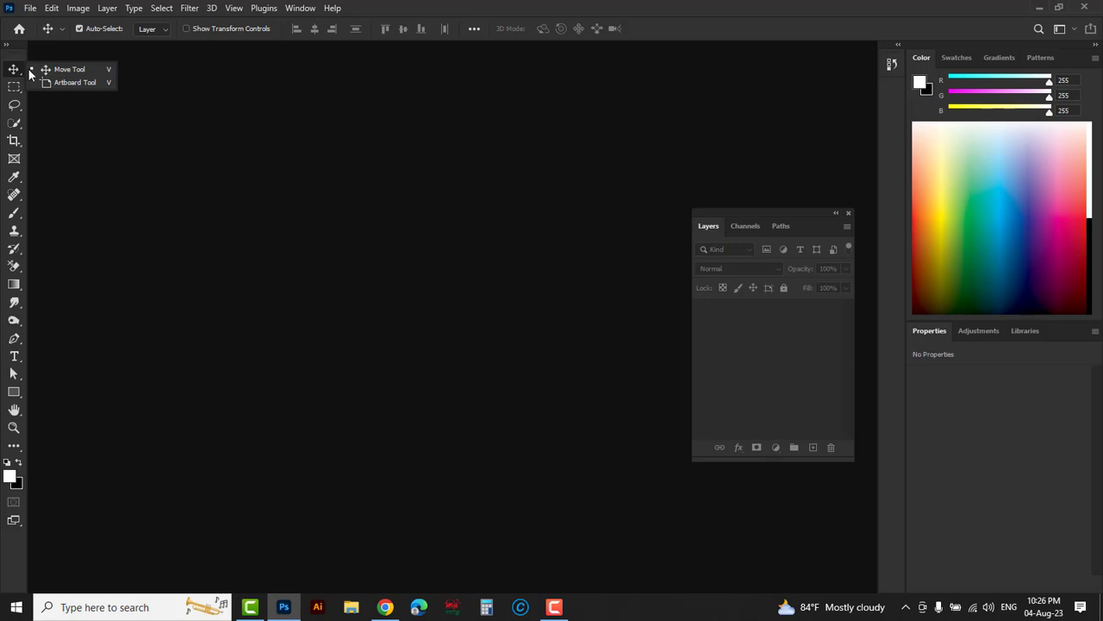
{"action": "left_click", "coordinate": [78, 81]}
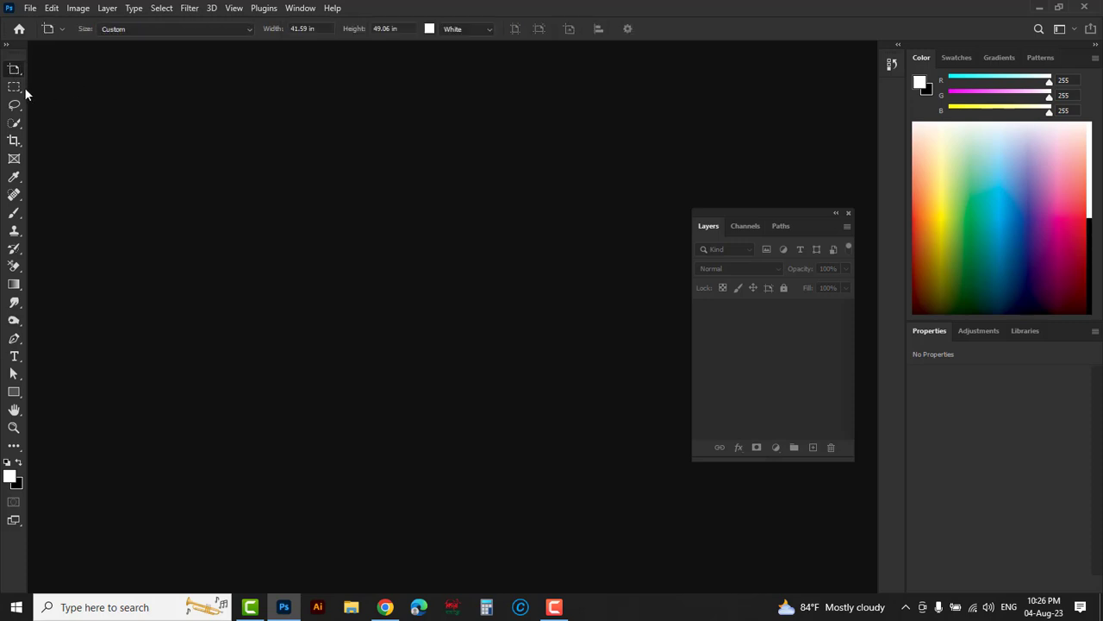
{"action": "left_click", "coordinate": [14, 87]}
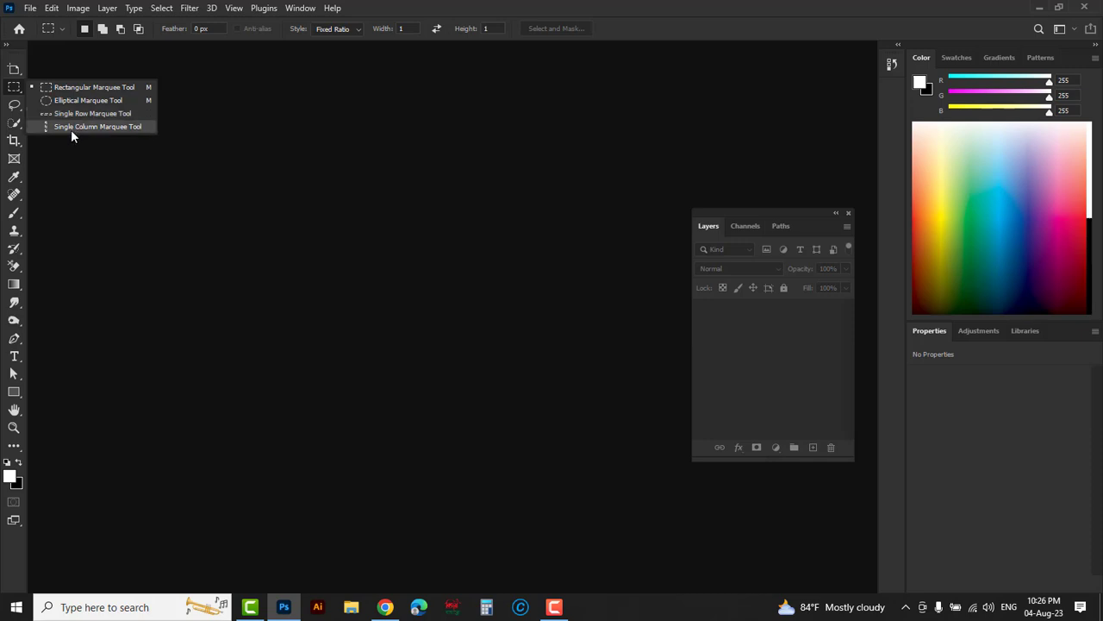
{"action": "left_click", "coordinate": [71, 129]}
{"action": "left_click", "coordinate": [14, 69]}
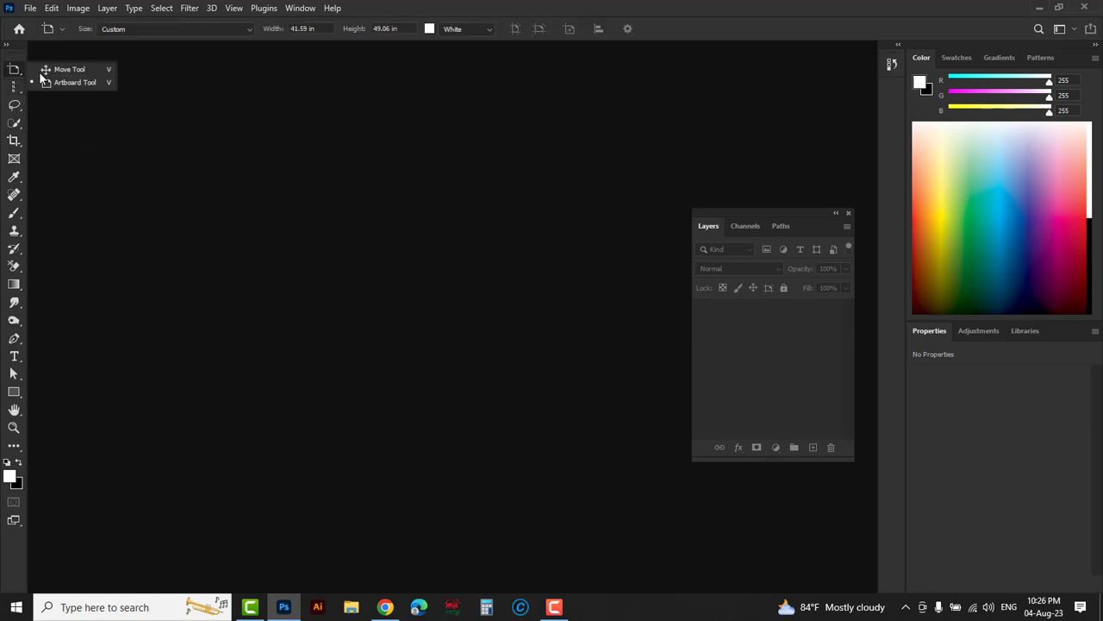
{"action": "left_click", "coordinate": [59, 69]}
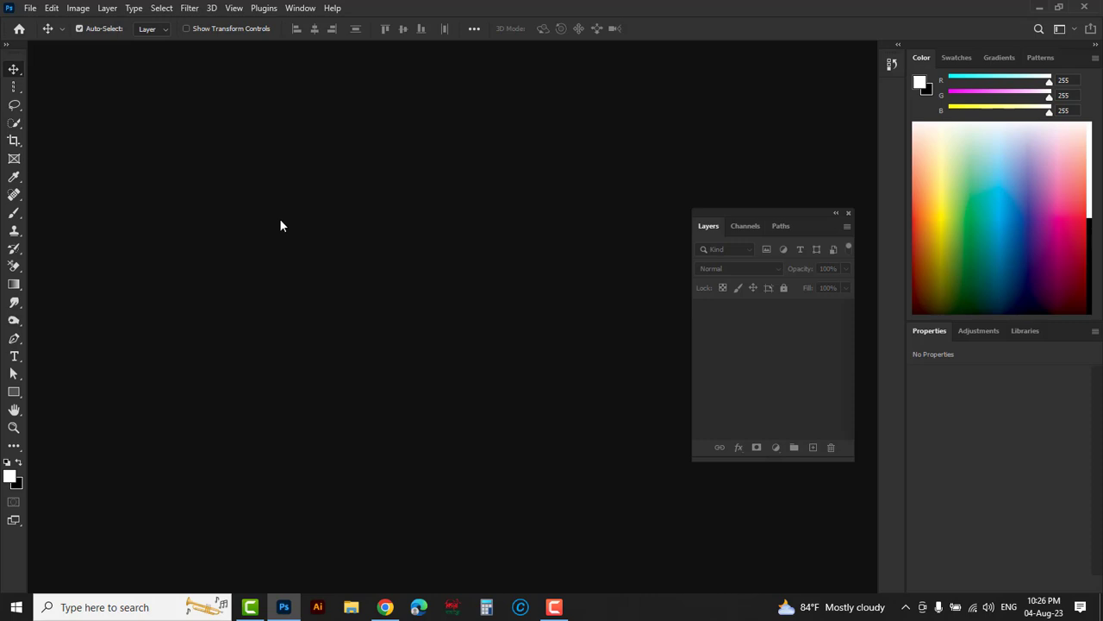
Open girl.jpg from the Class-4 folder
{"action": "left_click", "coordinate": [30, 8]}
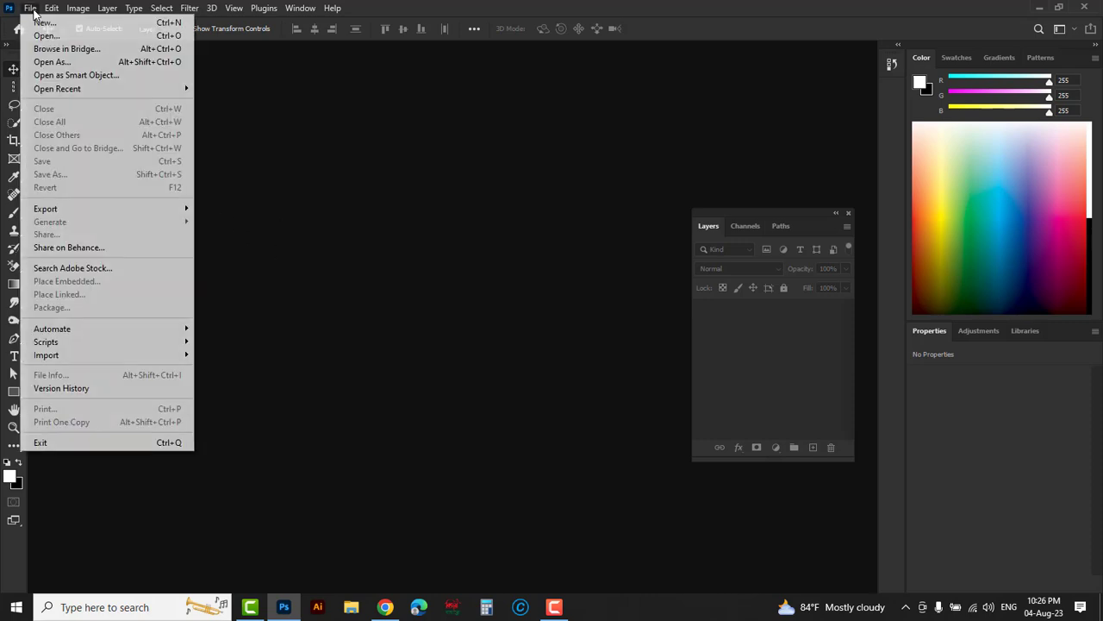
{"action": "left_click", "coordinate": [39, 31]}
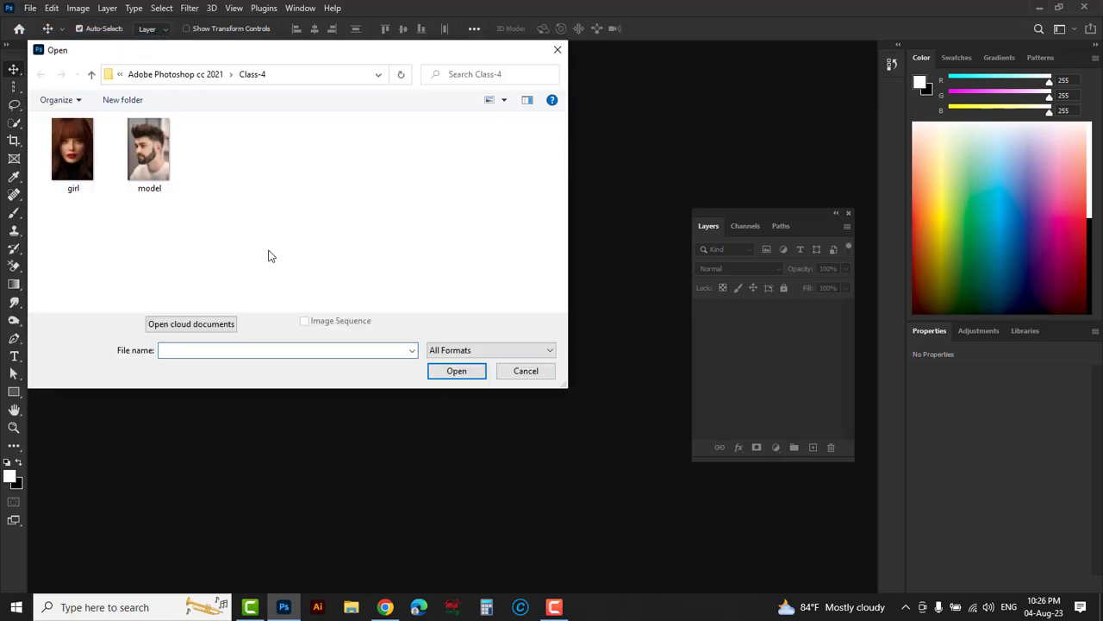
{"action": "left_click", "coordinate": [74, 150]}
{"action": "left_click", "coordinate": [460, 373]}
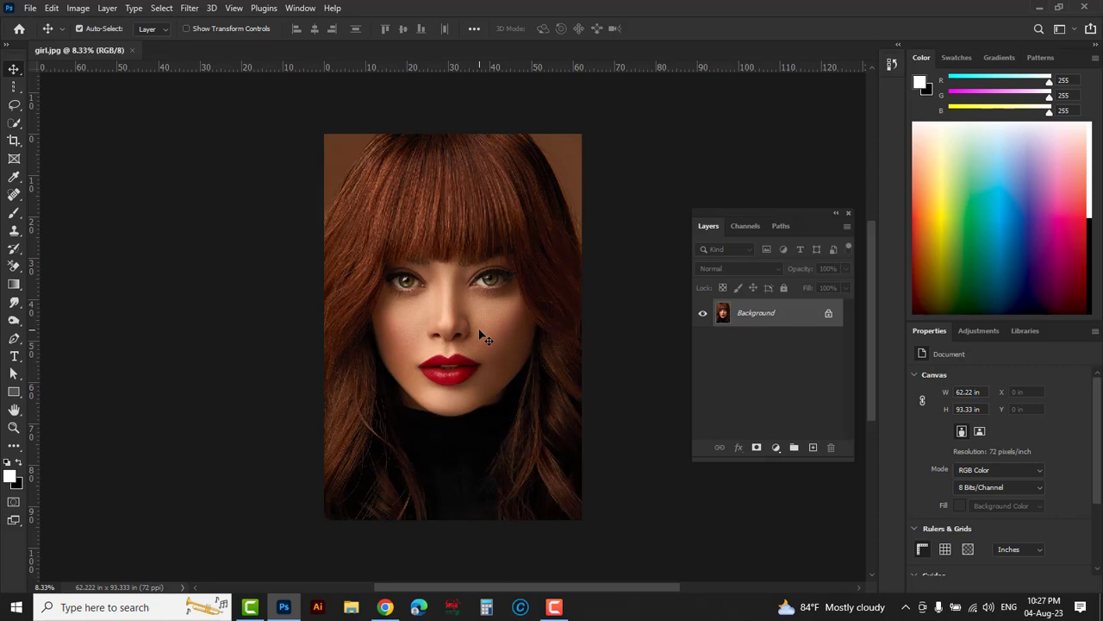
{"action": "mouse_move", "coordinate": [14, 69]}
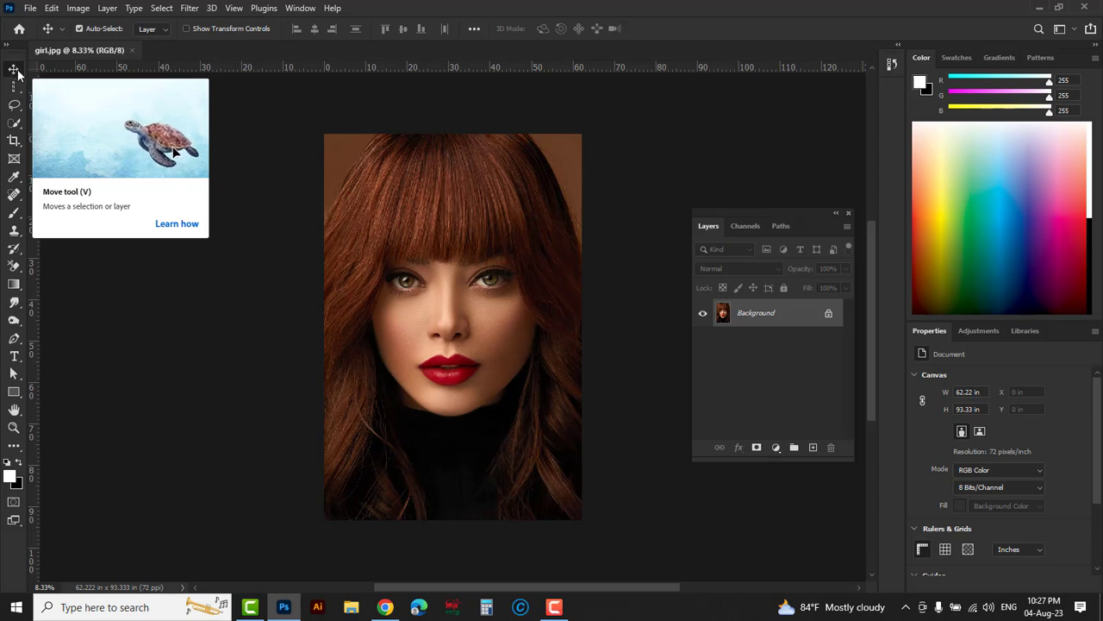
{"action": "right_click", "coordinate": [17, 73]}
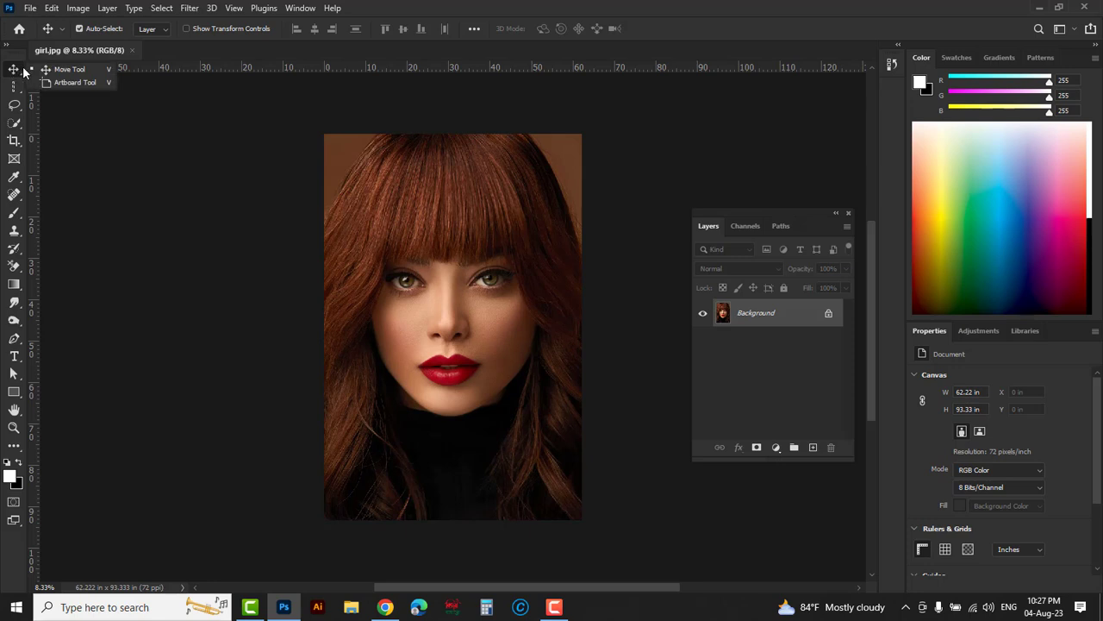
{"action": "left_click", "coordinate": [86, 83]}
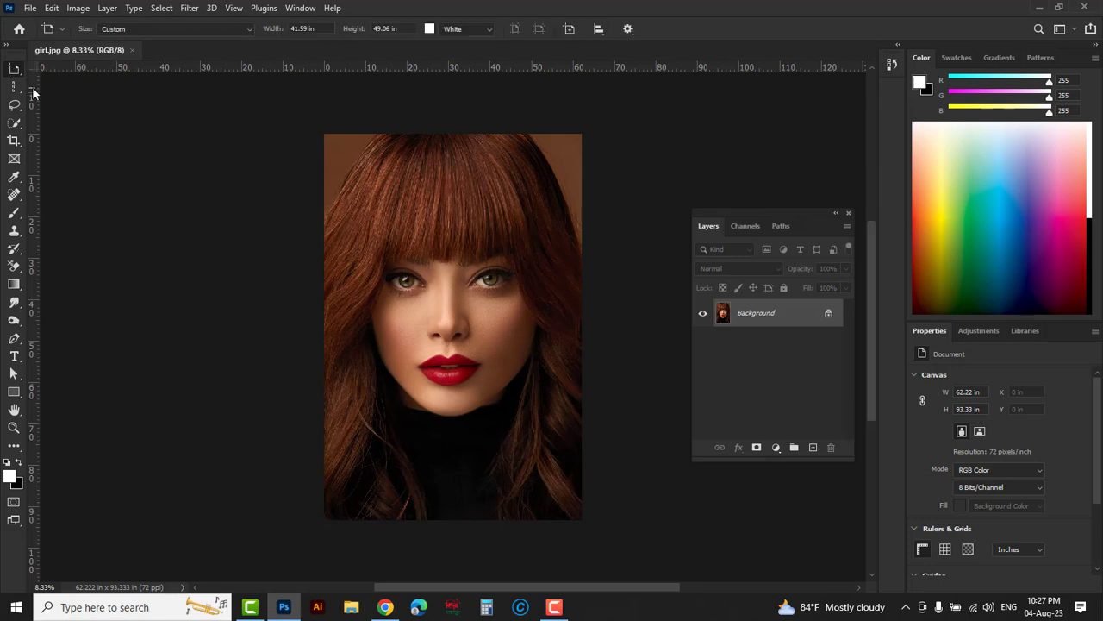
{"action": "left_click", "coordinate": [13, 90]}
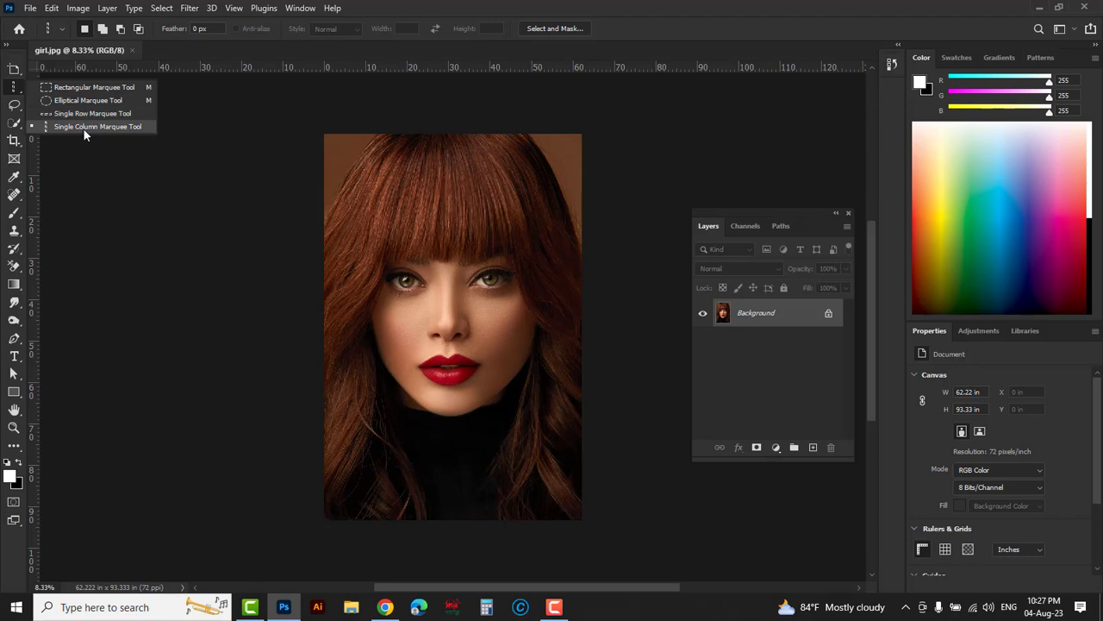
{"action": "left_click", "coordinate": [87, 126]}
{"action": "left_click", "coordinate": [14, 69]}
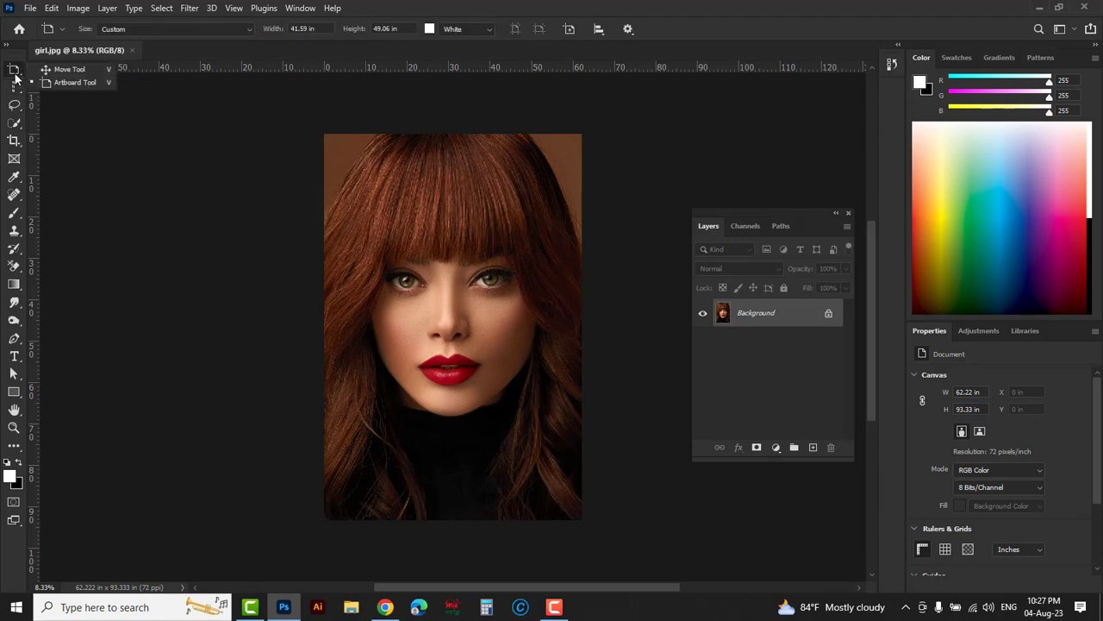
{"action": "left_click", "coordinate": [73, 80]}
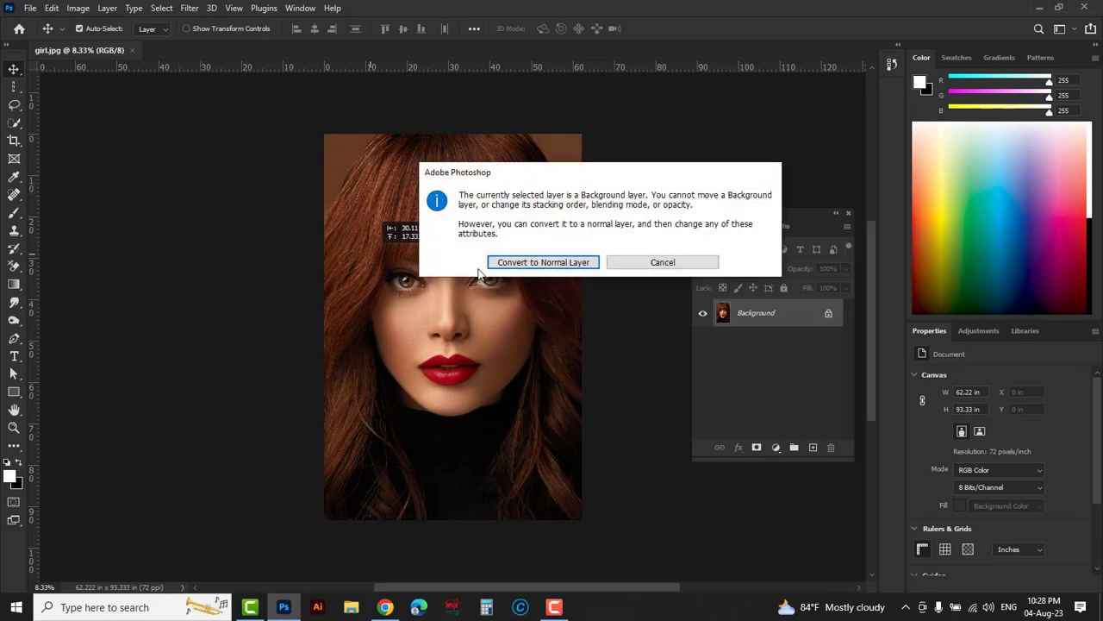
Unlock the Background into Layer 0 and nudge it to X -0.51 in, Y -0.33 in
{"action": "left_click", "coordinate": [648, 263]}
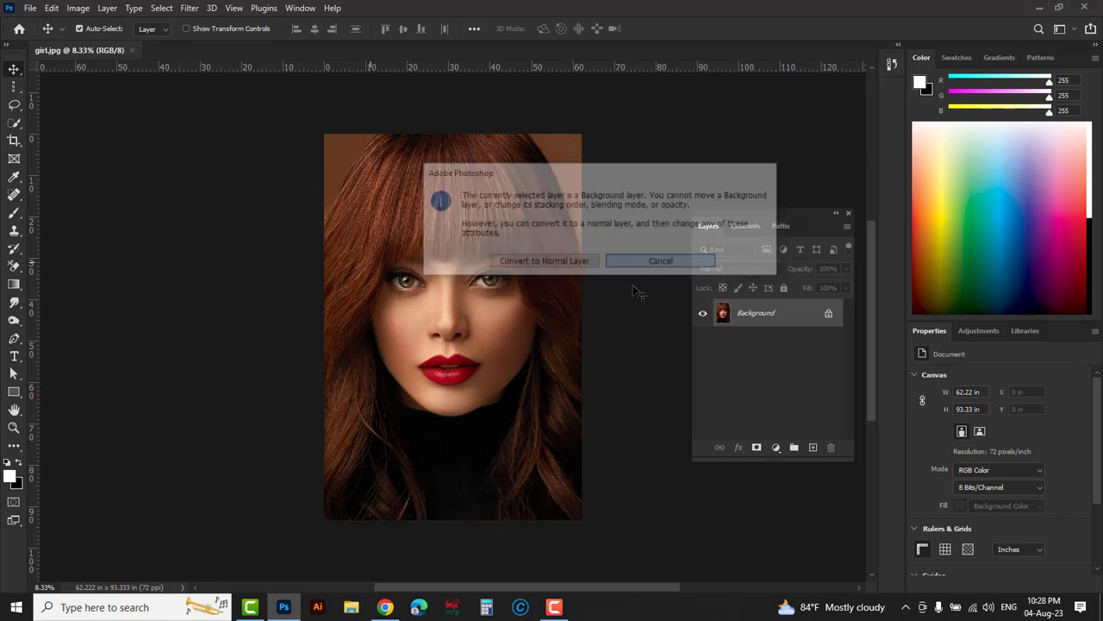
{"action": "left_click", "coordinate": [828, 313]}
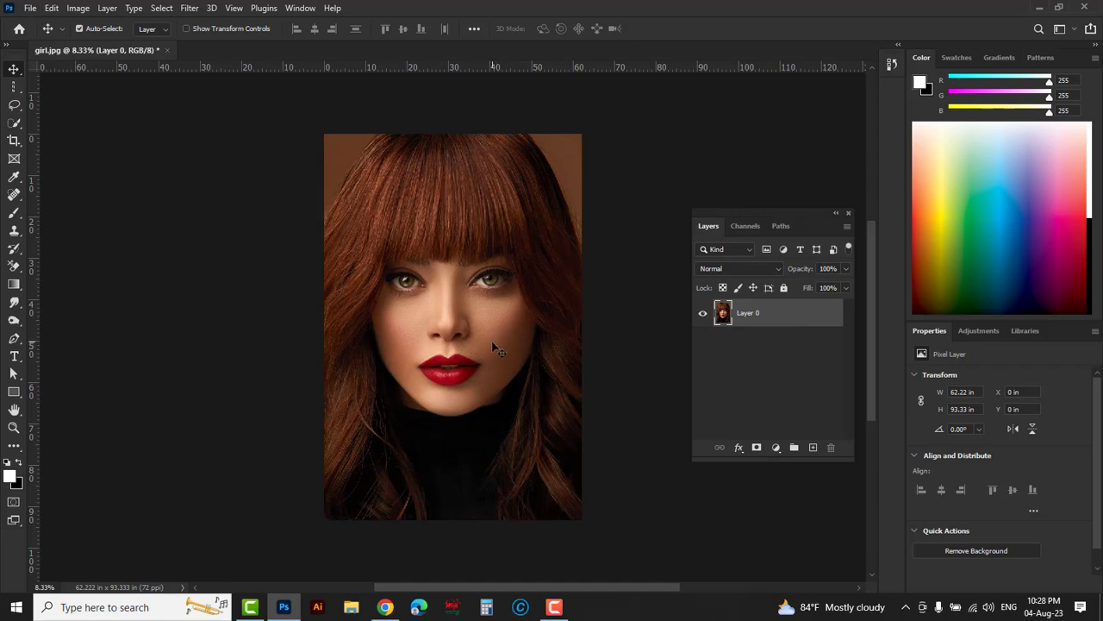
{"action": "mouse_move", "coordinate": [471, 309]}
{"action": "left_mouse_down"}
{"action": "mouse_move", "coordinate": [433, 376]}
{"action": "mouse_move", "coordinate": [422, 358]}
{"action": "left_mouse_up"}
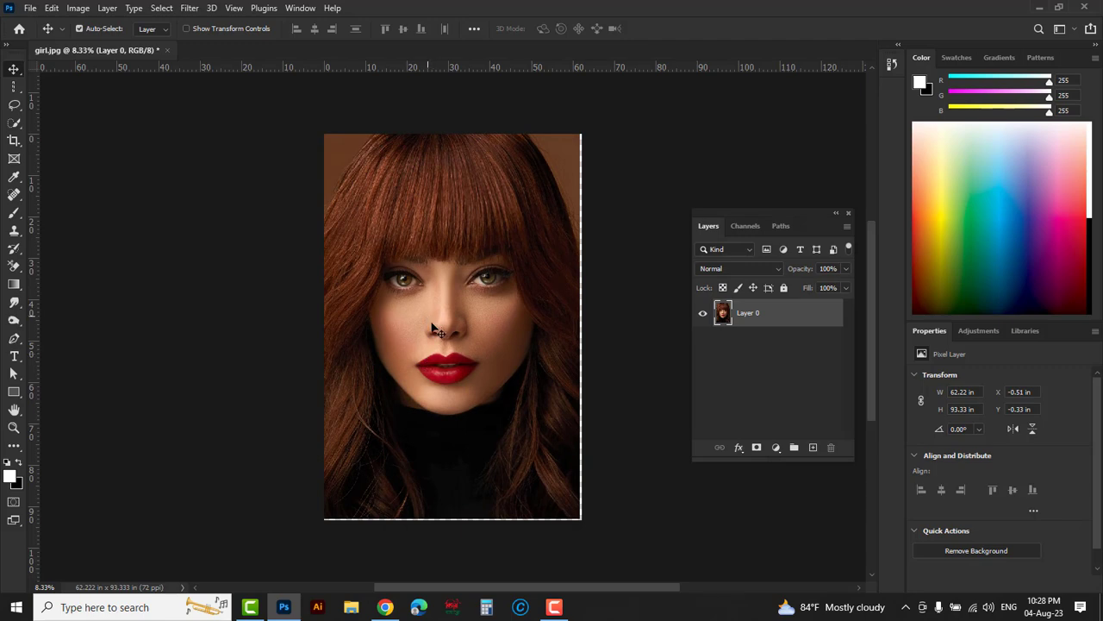
Create a 1920 × 1080 px Untitled-1 document with a white artboard, then return to girl.jpg
{"action": "left_click", "coordinate": [31, 9]}
{"action": "left_click", "coordinate": [43, 24]}
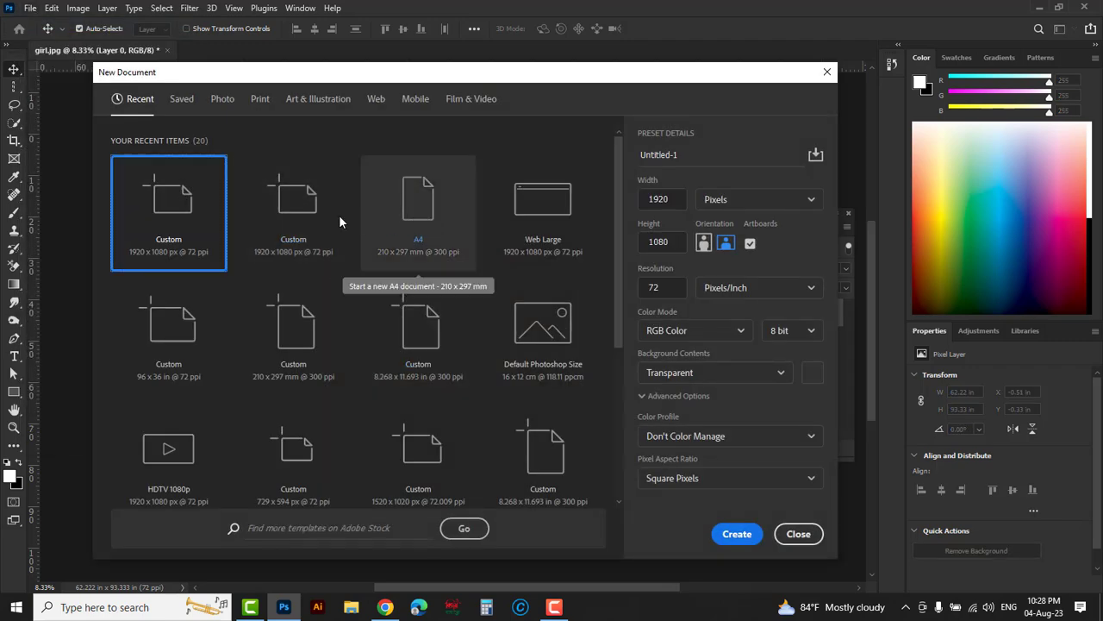
{"action": "left_click", "coordinate": [298, 211]}
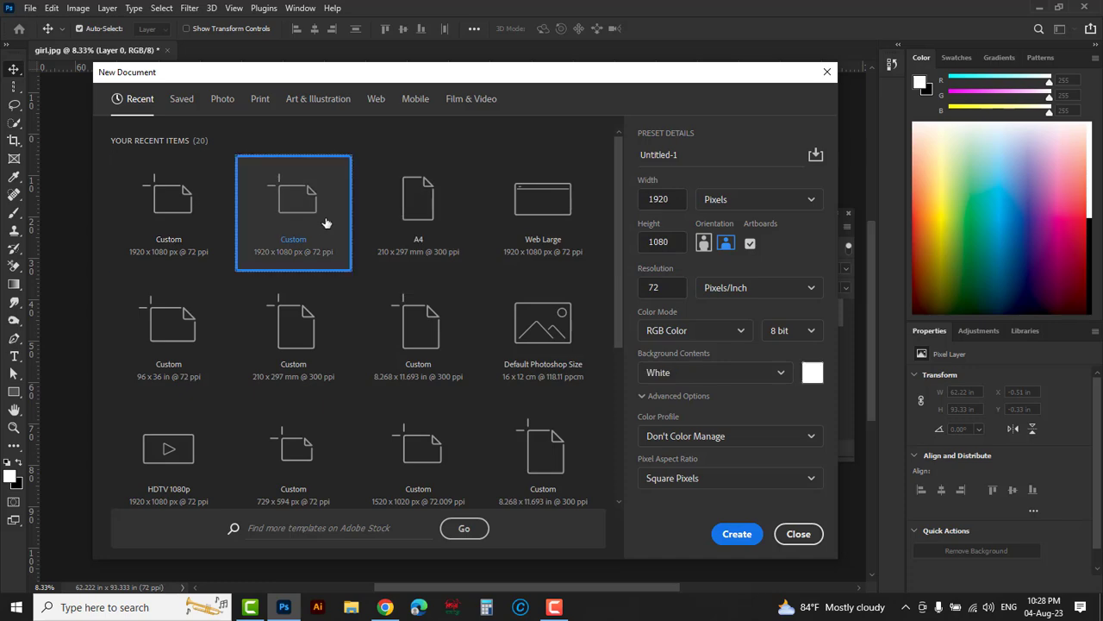
{"action": "left_click", "coordinate": [737, 534]}
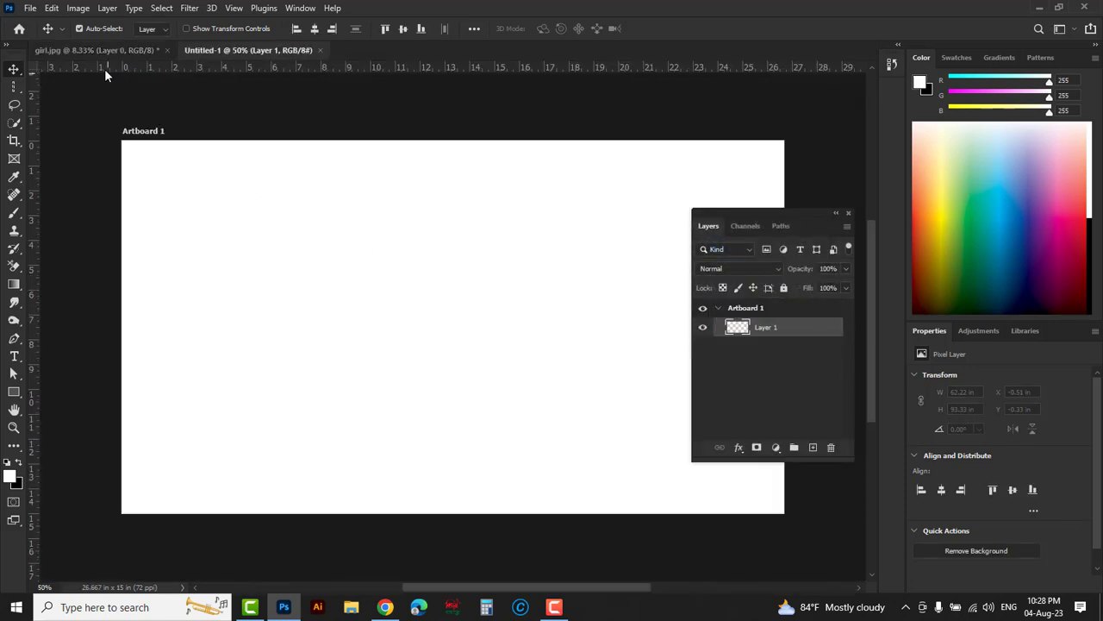
{"action": "left_click", "coordinate": [101, 51]}
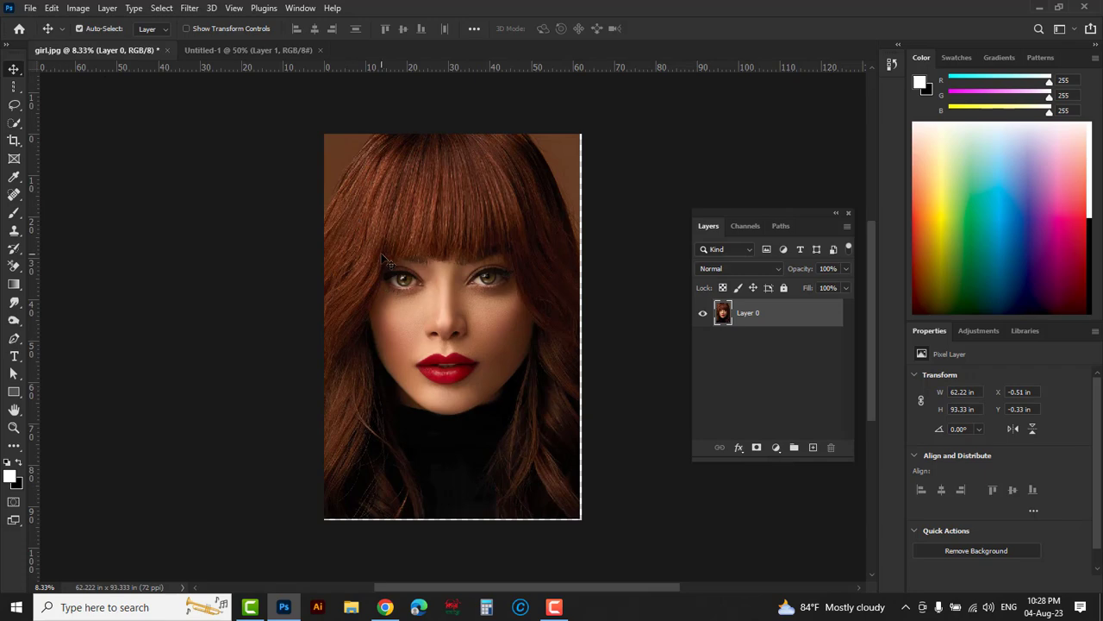
Drag the portrait onto Untitled-1's Artboard 1 as Layer 2 and zoom out
{"action": "right_click", "coordinate": [13, 70]}
{"action": "left_click", "coordinate": [68, 70]}
{"action": "mouse_move", "coordinate": [423, 316]}
{"action": "left_mouse_down"}
{"action": "mouse_move", "coordinate": [304, 187]}
{"action": "mouse_move", "coordinate": [430, 330]}
{"action": "left_mouse_up"}
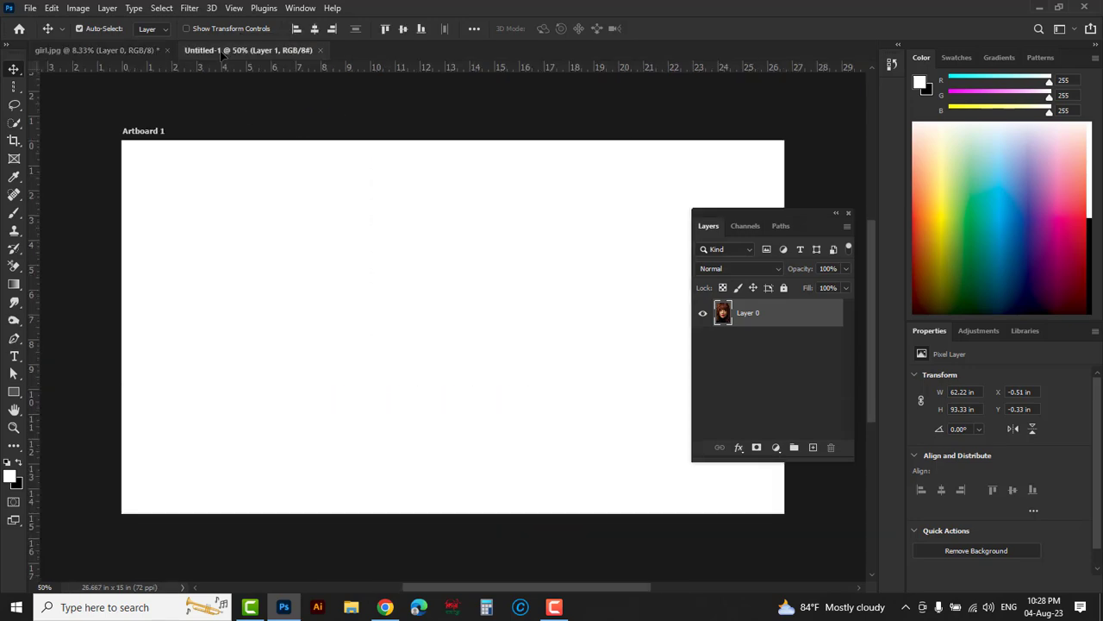
{"action": "left_click_drag", "start_coordinate": [430, 323], "coordinate": [379, 314]}
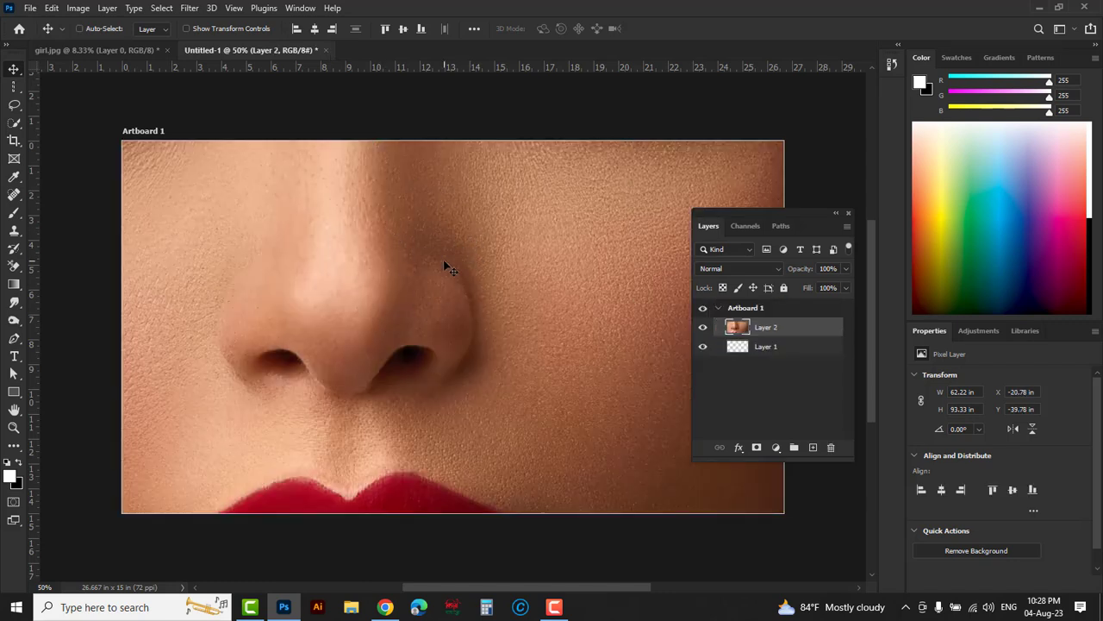
{"action": "key", "text": "ctrl+minus"}
{"action": "key", "text": "ctrl+minus"}
{"action": "key", "text": "ctrl+minus"}
{"action": "key", "text": "ctrl"}
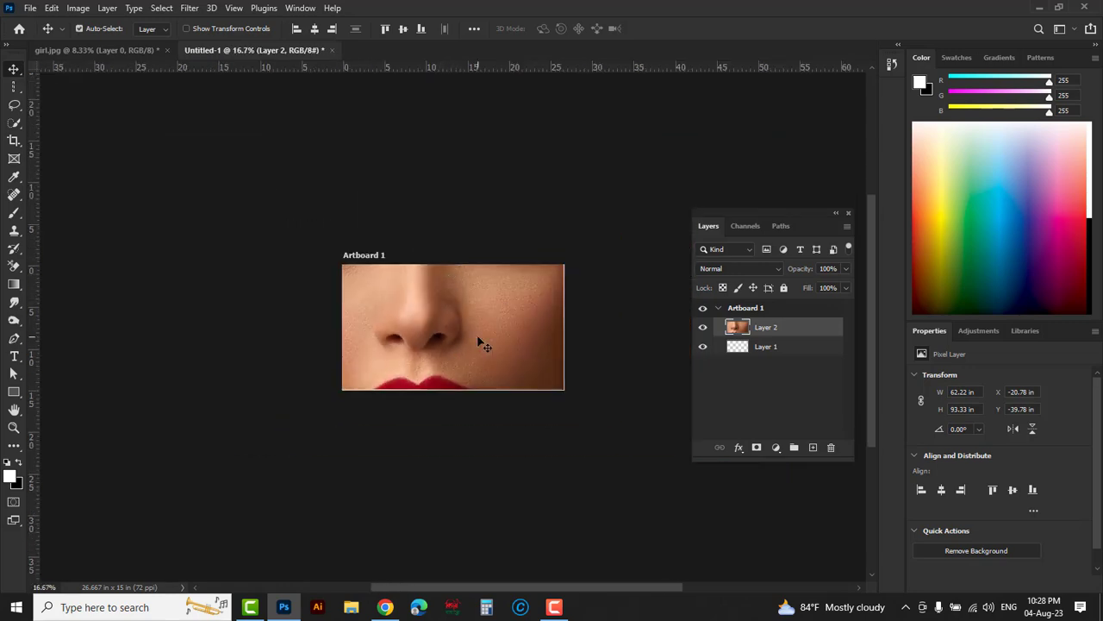
{"action": "key", "text": "ctrl+t"}
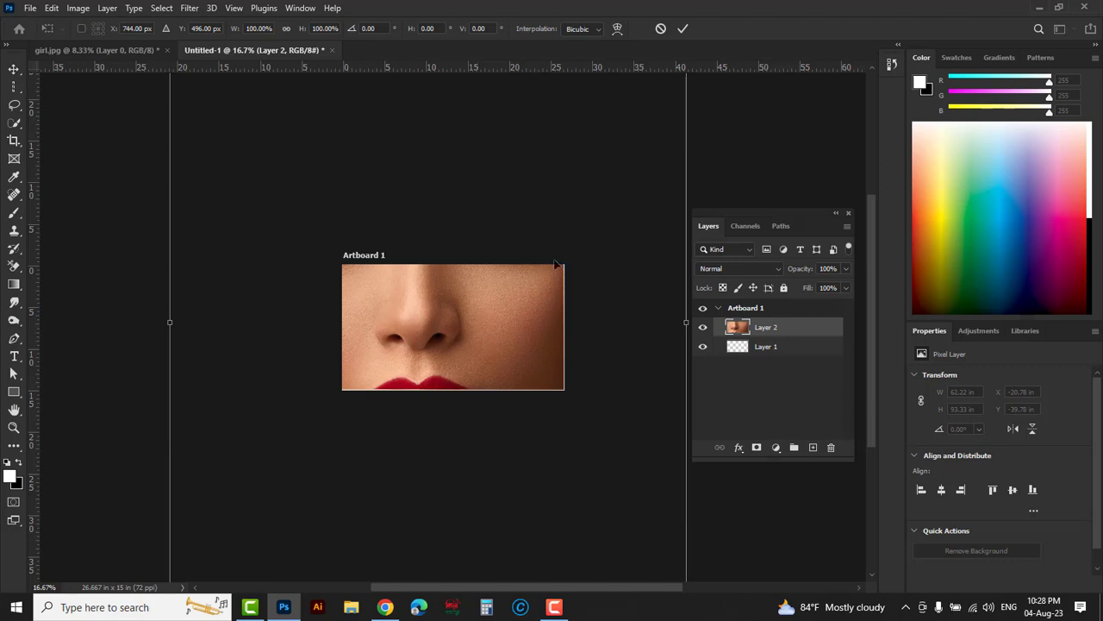
Scale the portrait to about 10.6 × 15.89 in so the whole face fits Artboard 1
{"action": "mouse_move", "coordinate": [609, 168]}
{"action": "left_mouse_down"}
{"action": "mouse_move", "coordinate": [578, 286]}
{"action": "mouse_move", "coordinate": [583, 339]}
{"action": "left_mouse_up"}
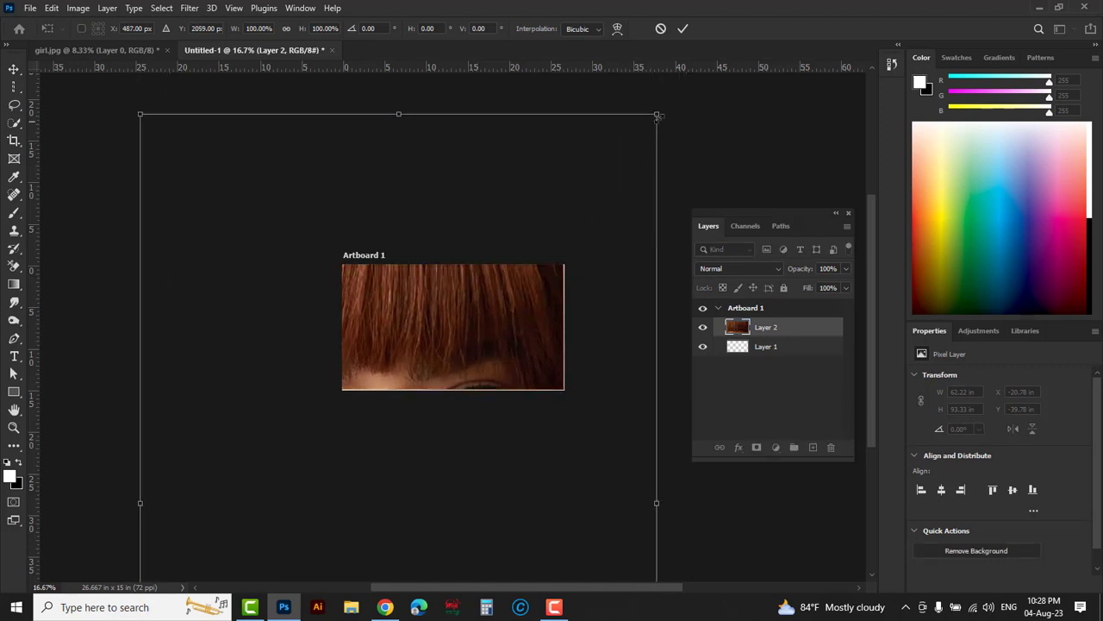
{"action": "left_click_drag", "start_coordinate": [656, 115], "coordinate": [446, 431]}
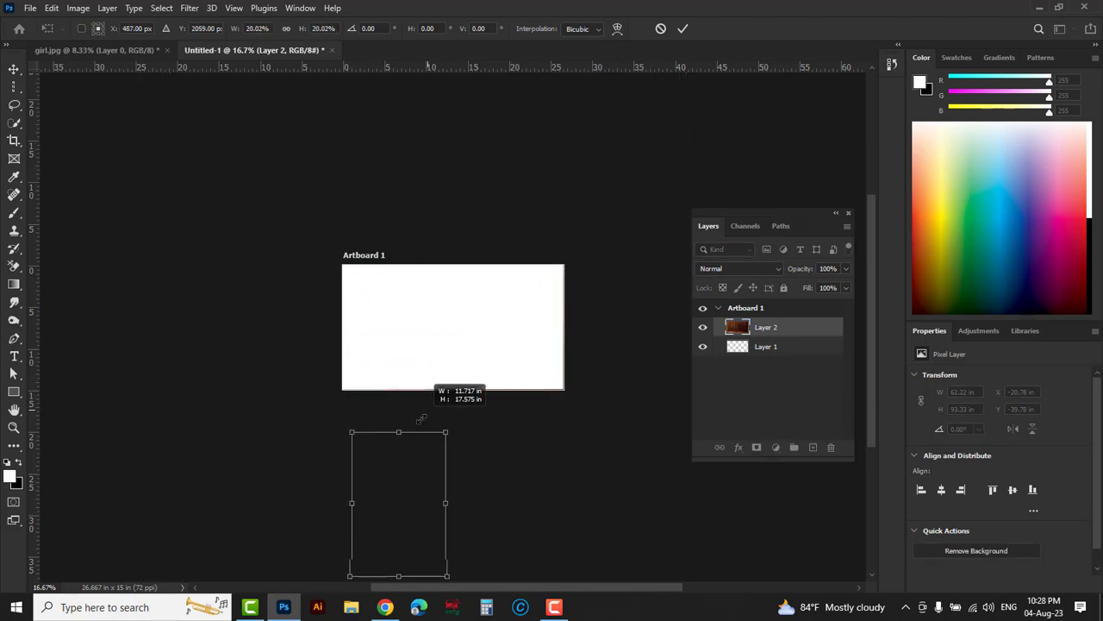
{"action": "left_click_drag", "start_coordinate": [393, 485], "coordinate": [431, 316]}
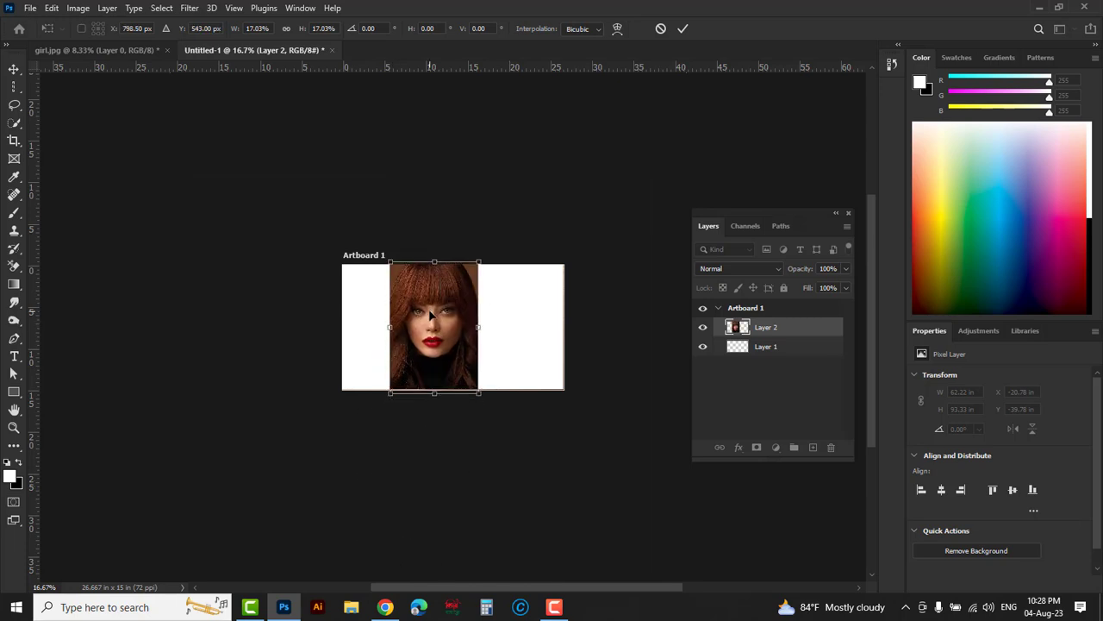
{"action": "key", "text": "Return"}
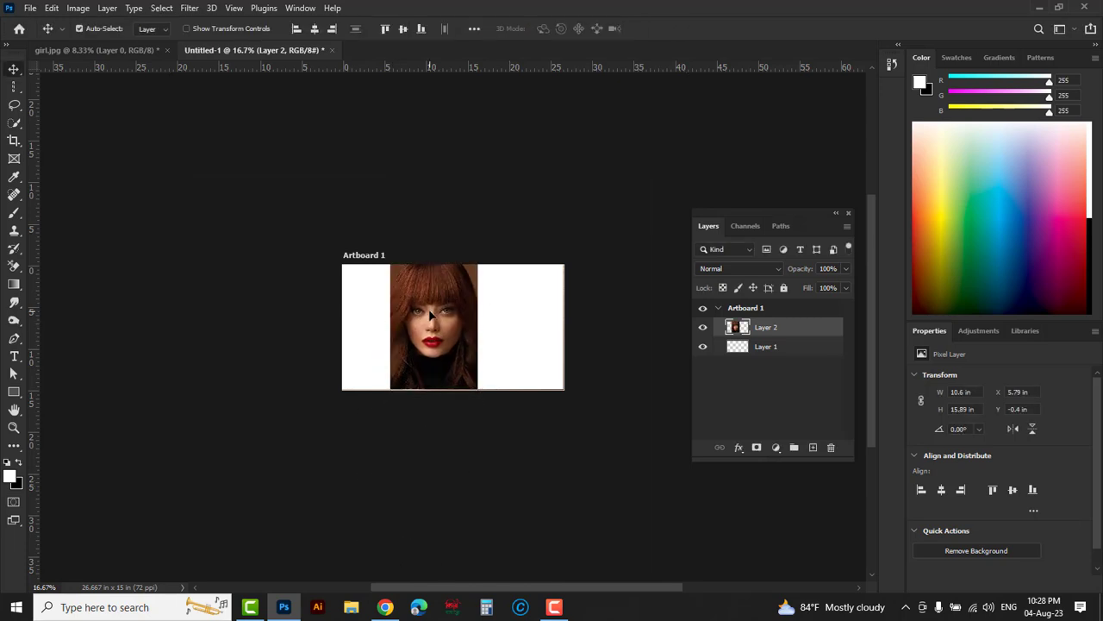
Zoom in and move the portrait right to X 8.71 in, Y 0.06 in
{"action": "left_click", "coordinate": [441, 326], "text": "ctrl"}
{"action": "left_click", "coordinate": [442, 326], "text": "ctrl"}
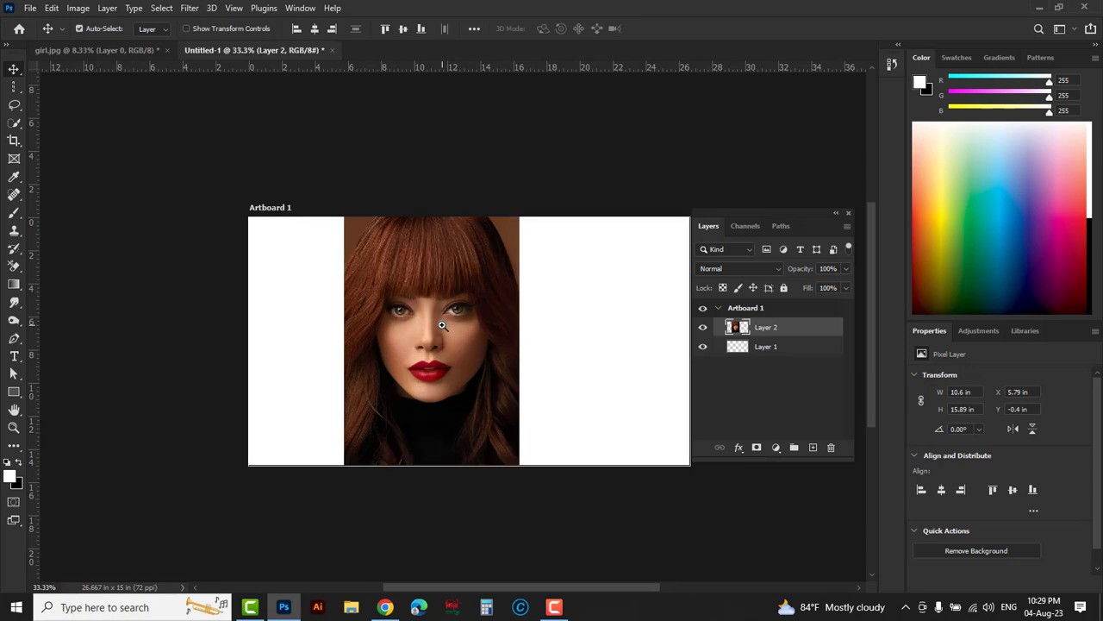
{"action": "left_click_drag", "start_coordinate": [405, 312], "coordinate": [464, 321]}
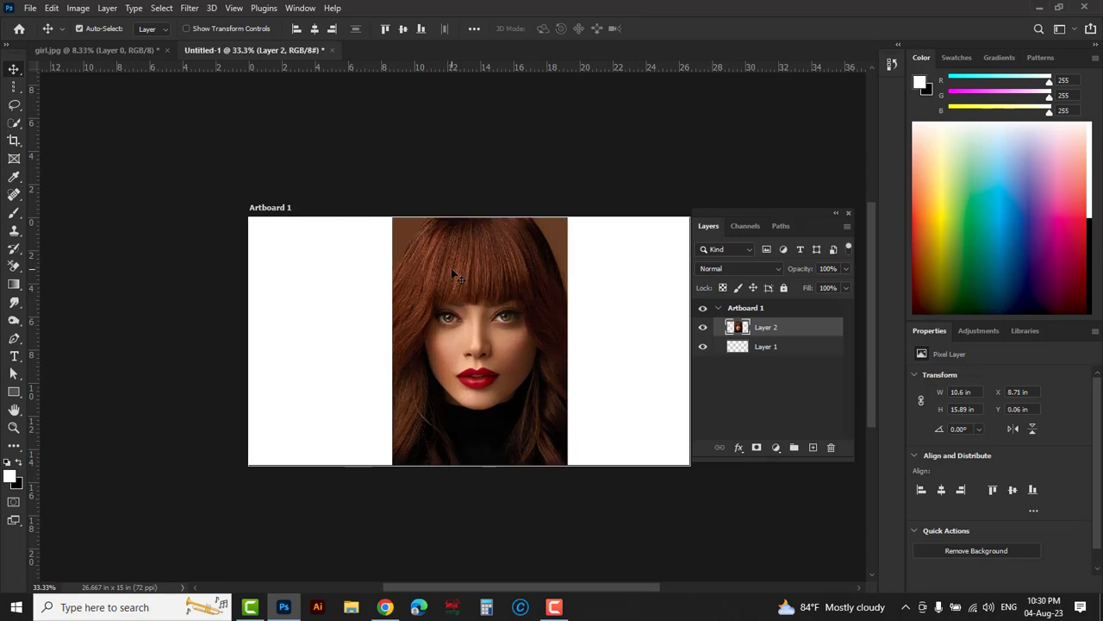
{"action": "right_click", "coordinate": [14, 70]}
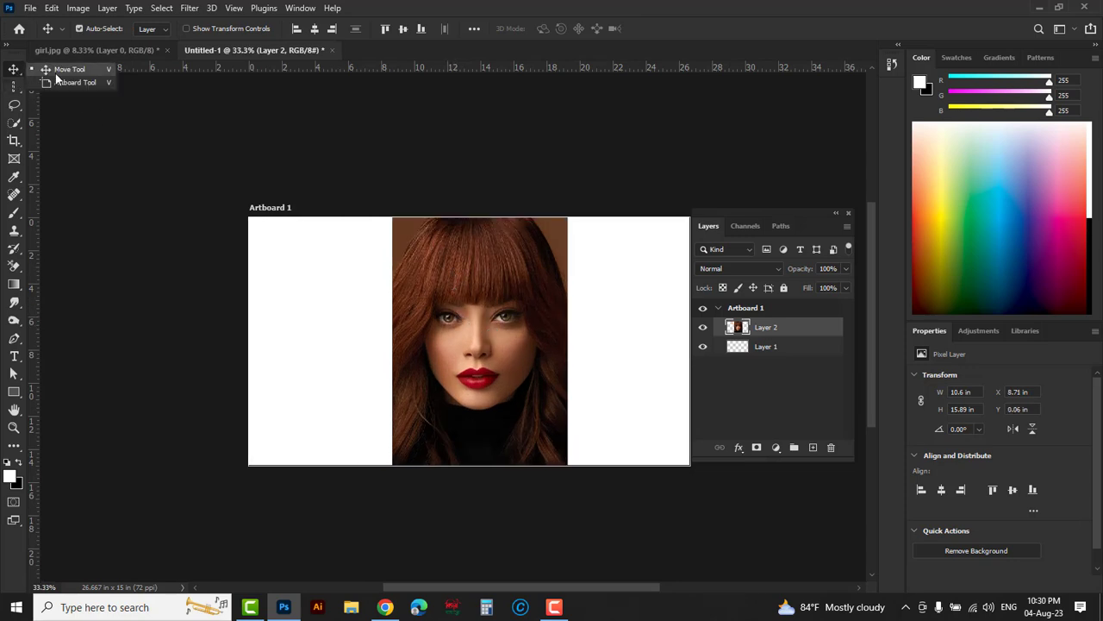
{"action": "left_click", "coordinate": [56, 72]}
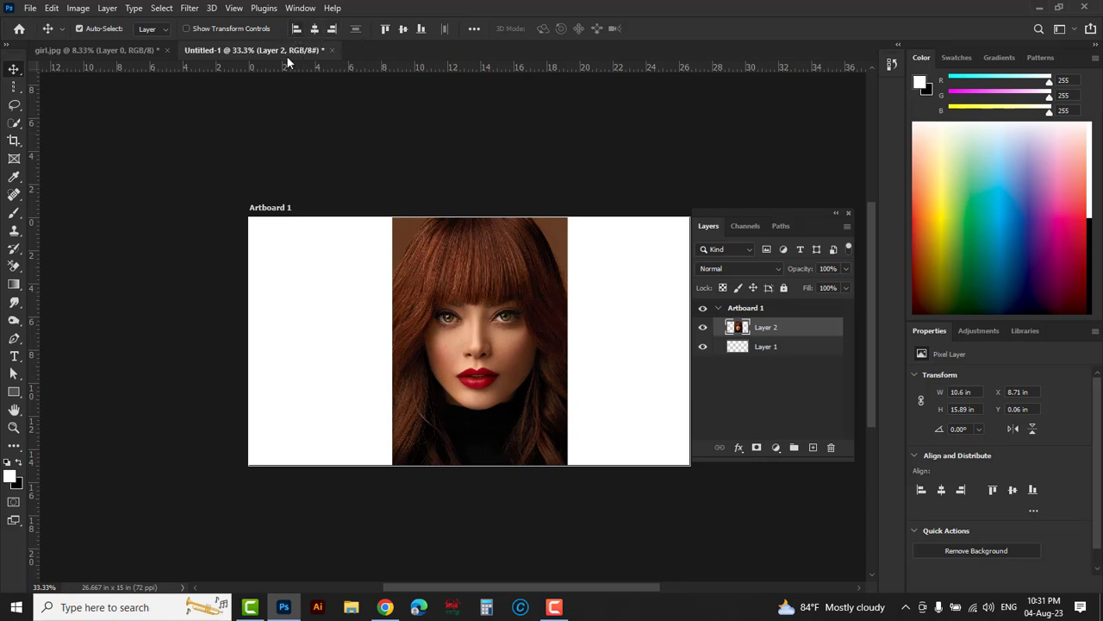
Try left, horizontal-centre and right alignment on the portrait, then nudge it left
{"action": "left_click", "coordinate": [296, 29]}
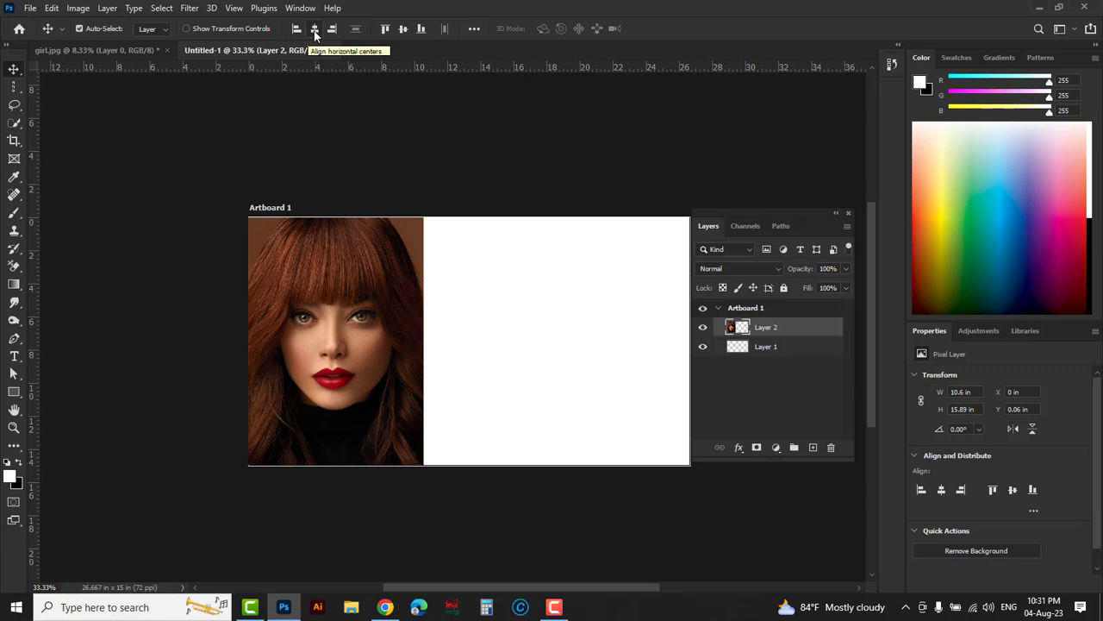
{"action": "left_click", "coordinate": [314, 30]}
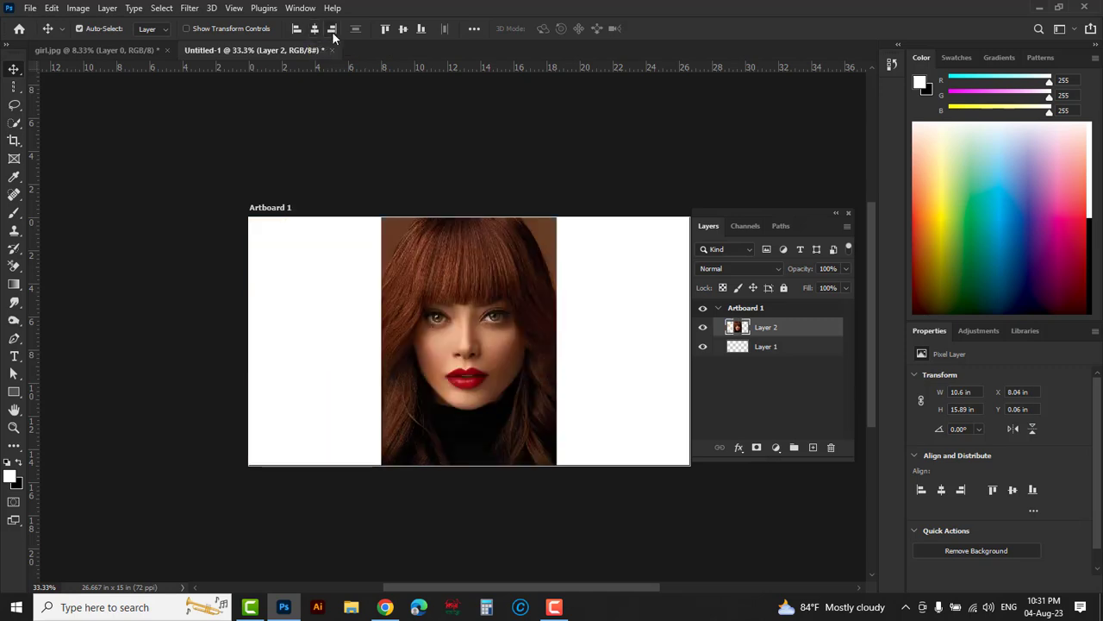
{"action": "left_click", "coordinate": [332, 29]}
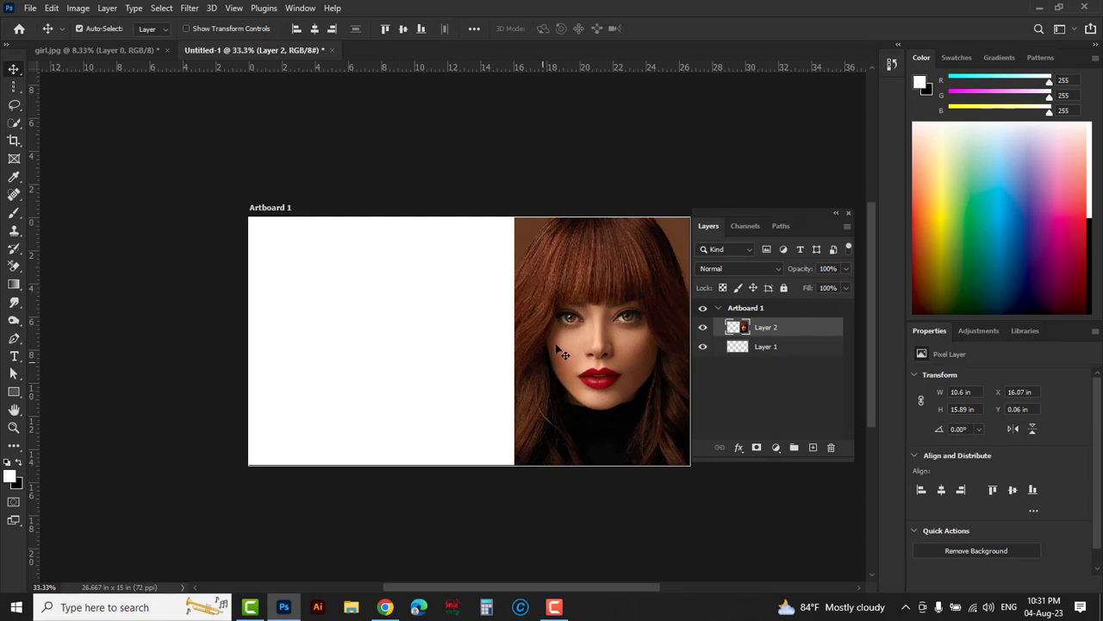
{"action": "left_click_drag", "start_coordinate": [560, 354], "coordinate": [504, 352]}
Extend Artboard 1 to 1920 × 1383 px and centre the portrait vertically at X 5.99 in, Y 1.71 in
{"action": "left_click", "coordinate": [371, 340]}
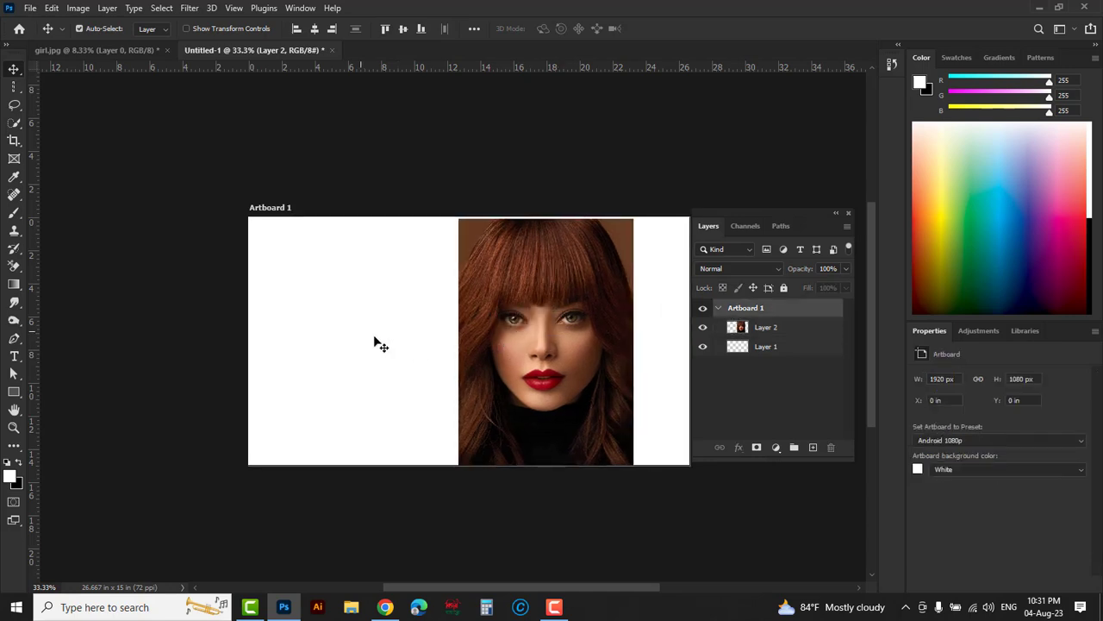
{"action": "left_click_drag", "start_coordinate": [468, 465], "coordinate": [469, 535]}
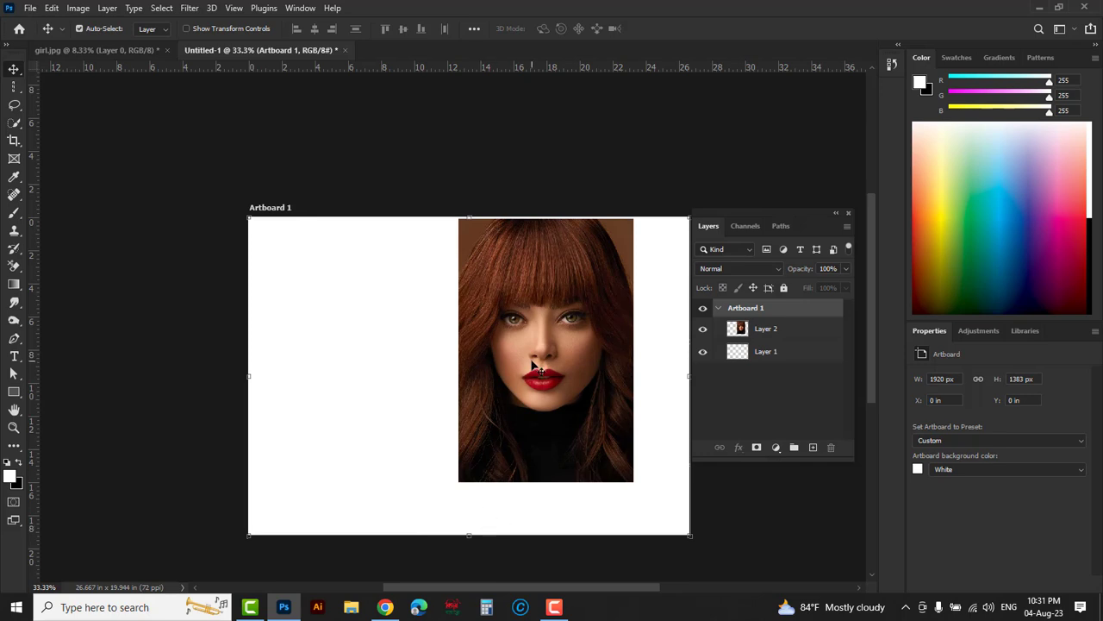
{"action": "left_click_drag", "start_coordinate": [534, 367], "coordinate": [489, 382]}
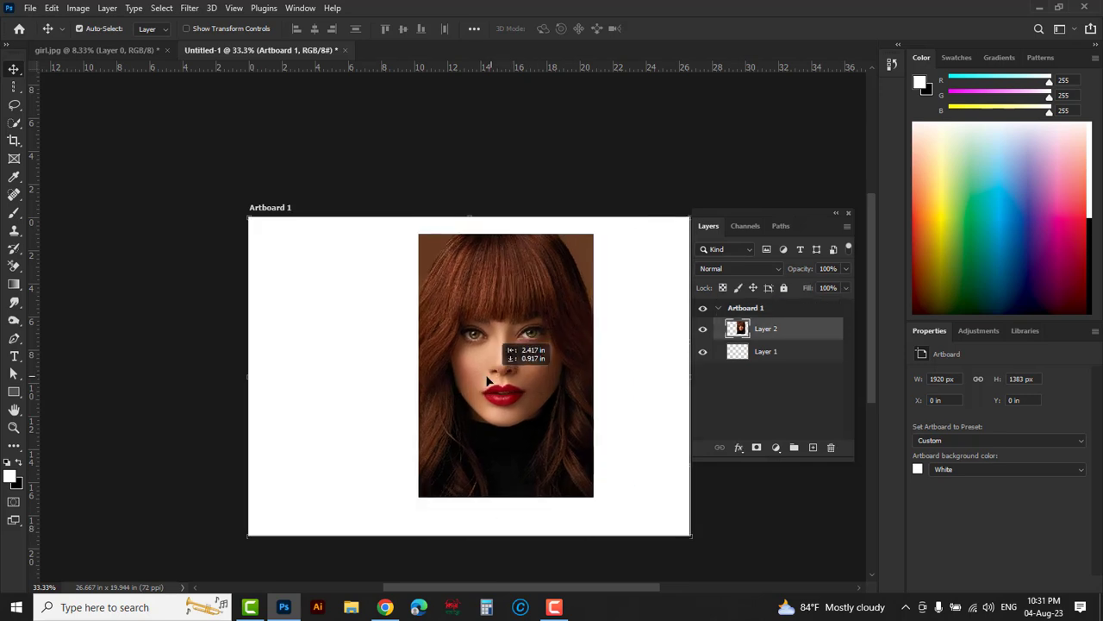
{"action": "left_click", "coordinate": [385, 29]}
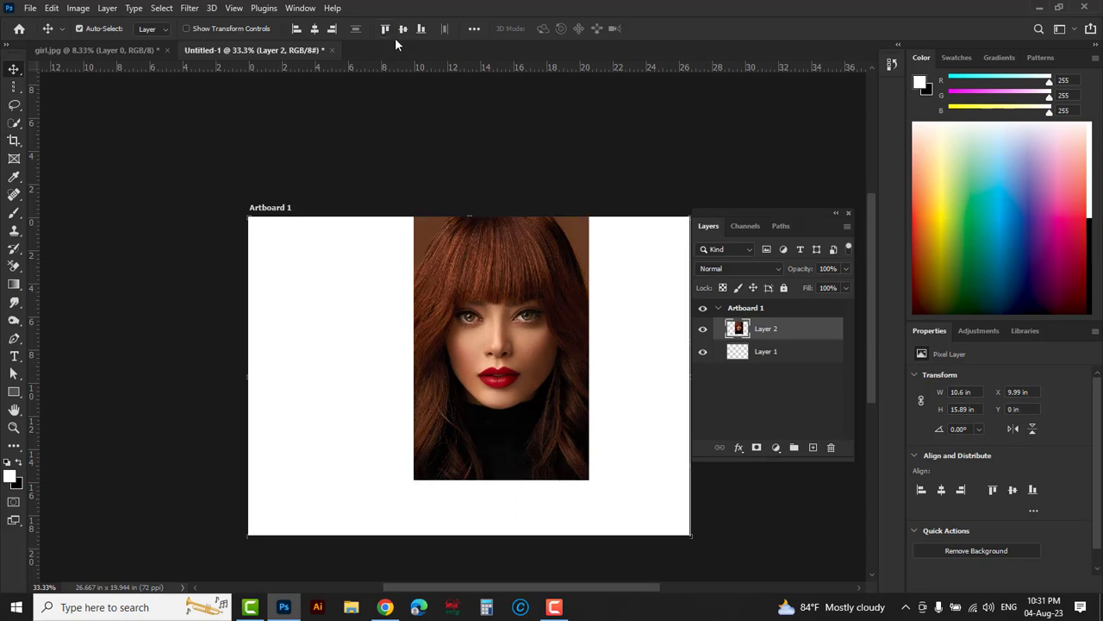
{"action": "left_click", "coordinate": [421, 30]}
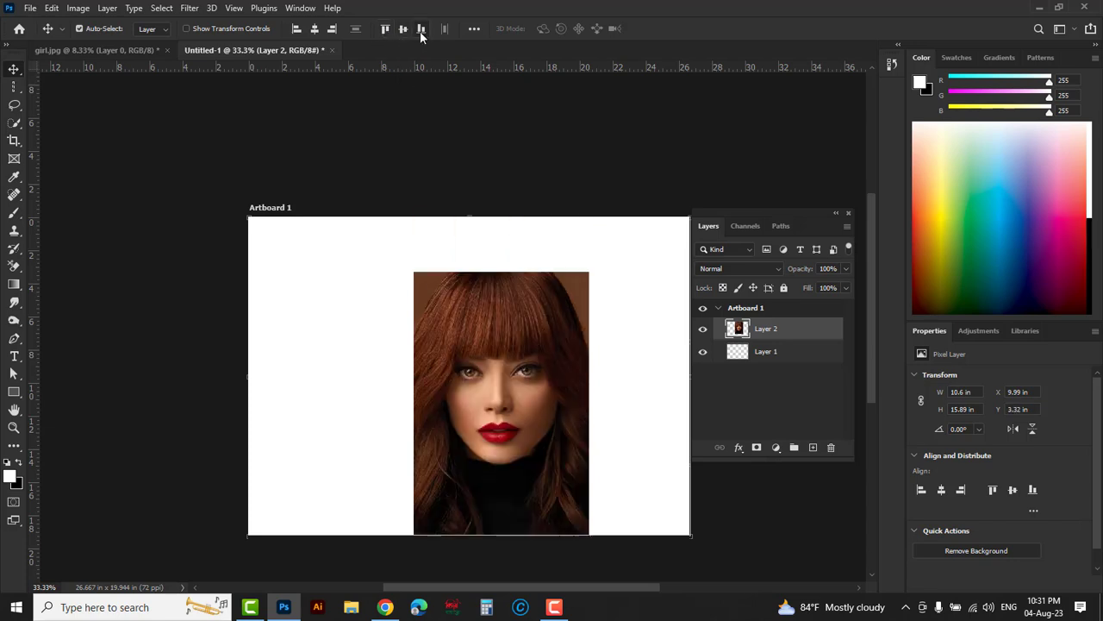
{"action": "left_click", "coordinate": [403, 29]}
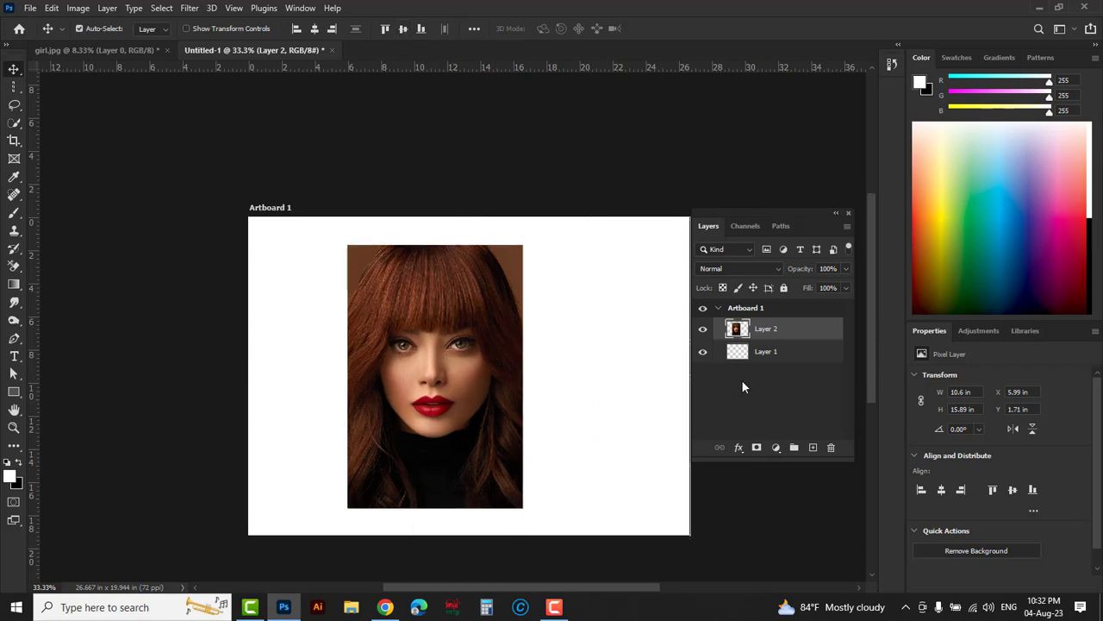
Fill Layer 1 with red ff0000 behind the portrait
{"action": "left_click", "coordinate": [785, 358]}
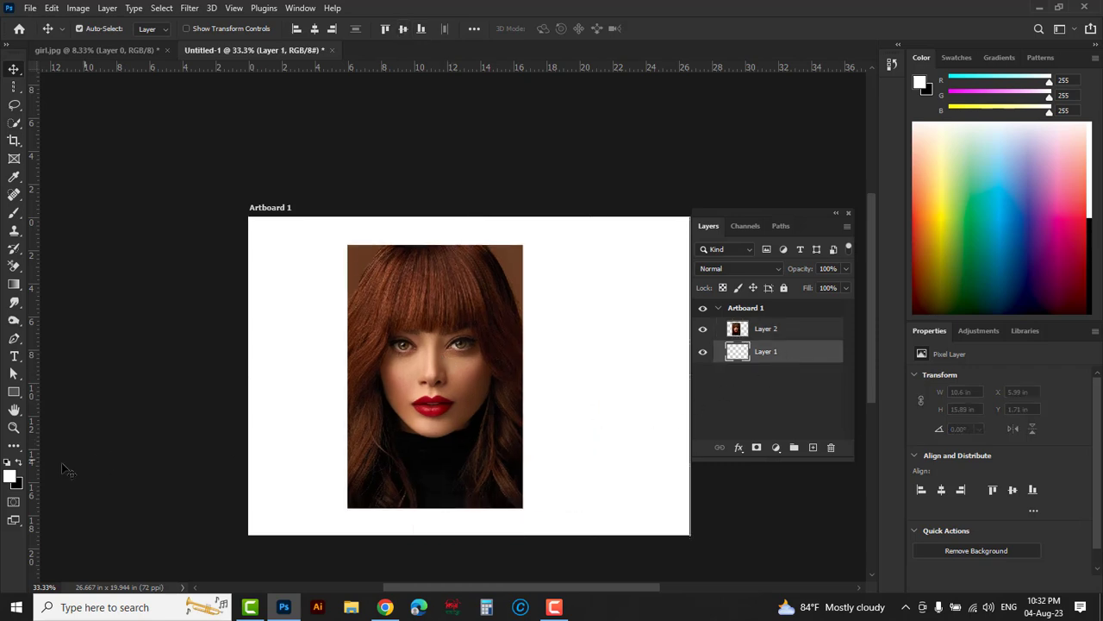
{"action": "left_click", "coordinate": [10, 477]}
{"action": "type", "text": "ff0000"}
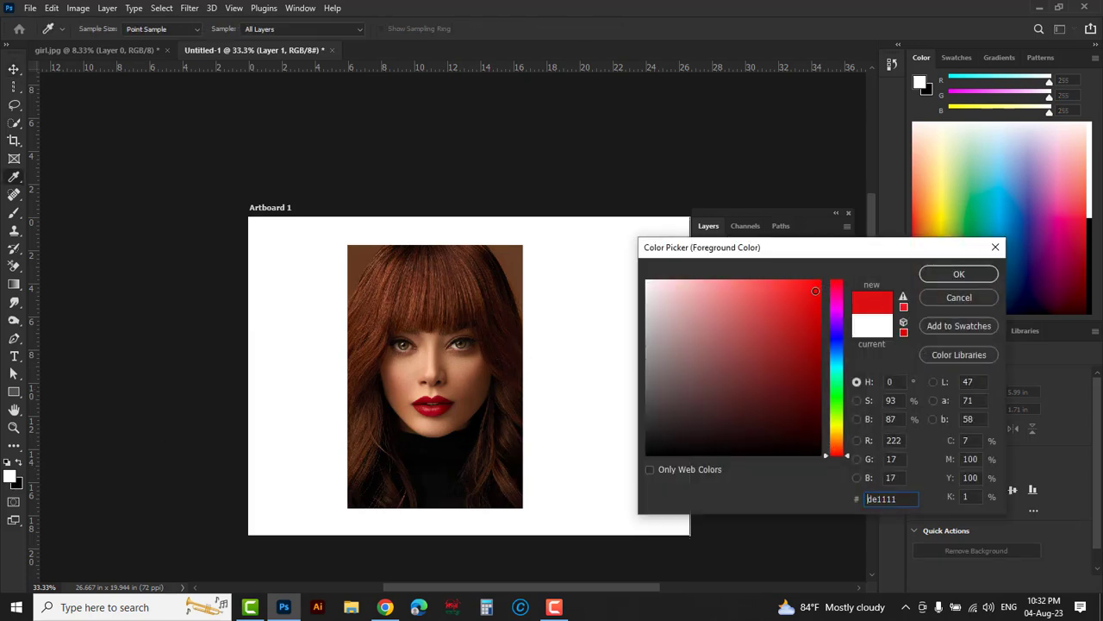
{"action": "left_click", "coordinate": [958, 274]}
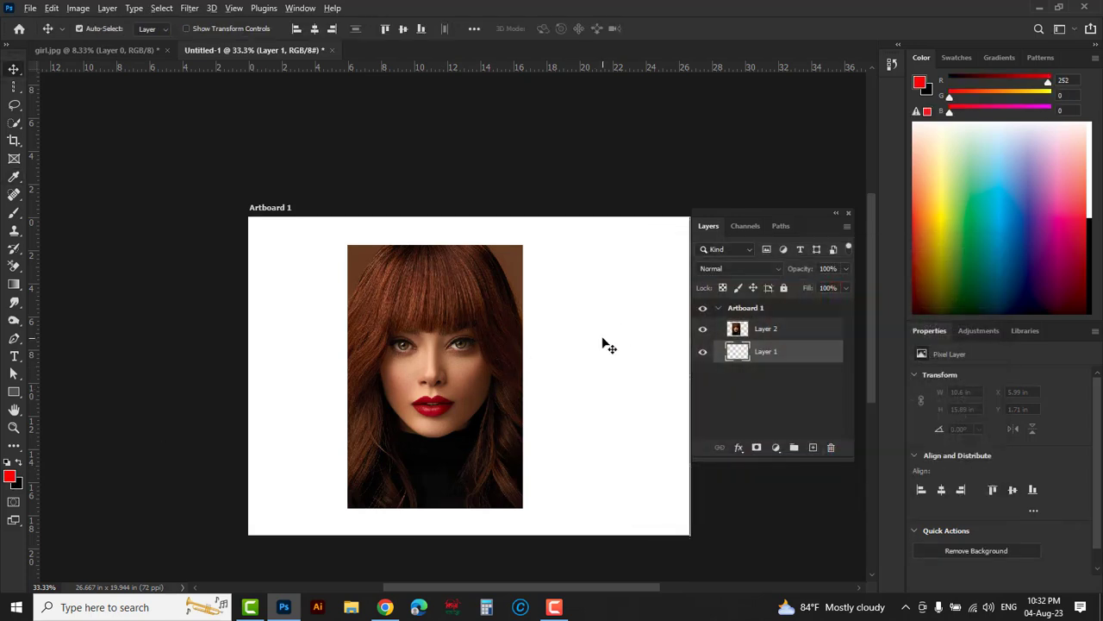
{"action": "key", "text": "alt+BackSpace"}
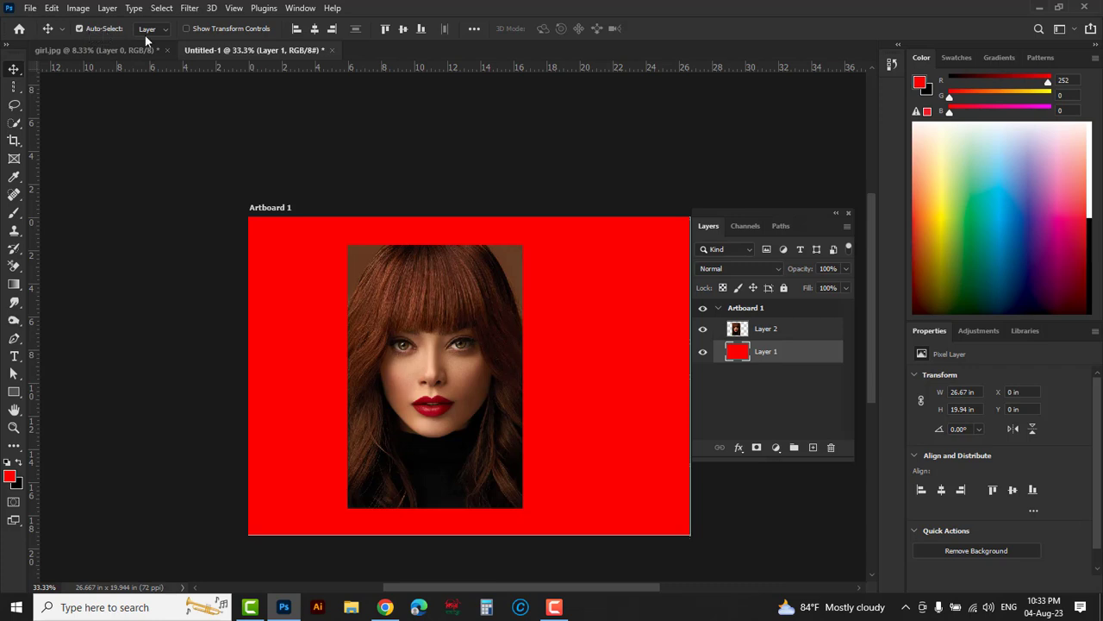
Review auto-select options, switch between the layers, and enable Show Transform Controls on the portrait
{"action": "left_click", "coordinate": [168, 31]}
{"action": "left_click", "coordinate": [433, 309]}
{"action": "left_click", "coordinate": [435, 310]}
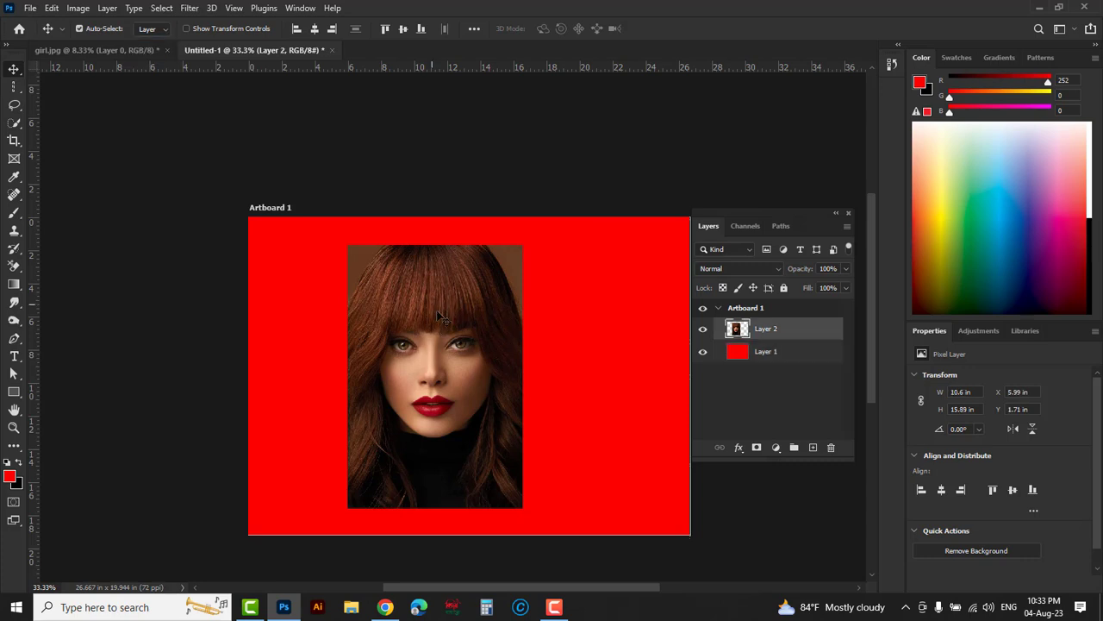
{"action": "left_click", "coordinate": [605, 330]}
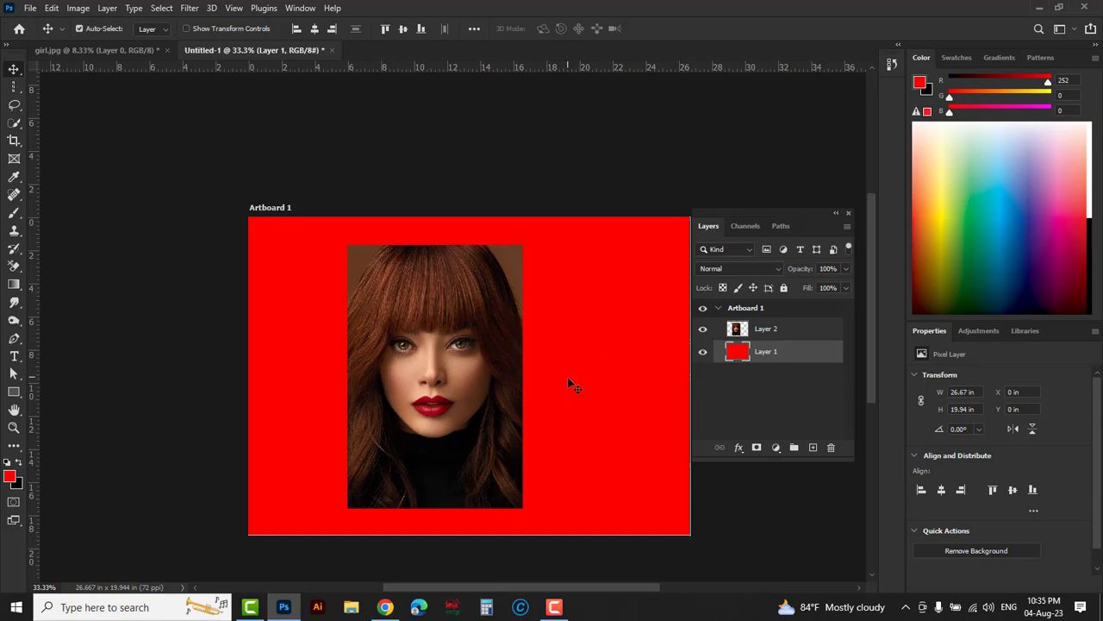
{"action": "left_click", "coordinate": [187, 28]}
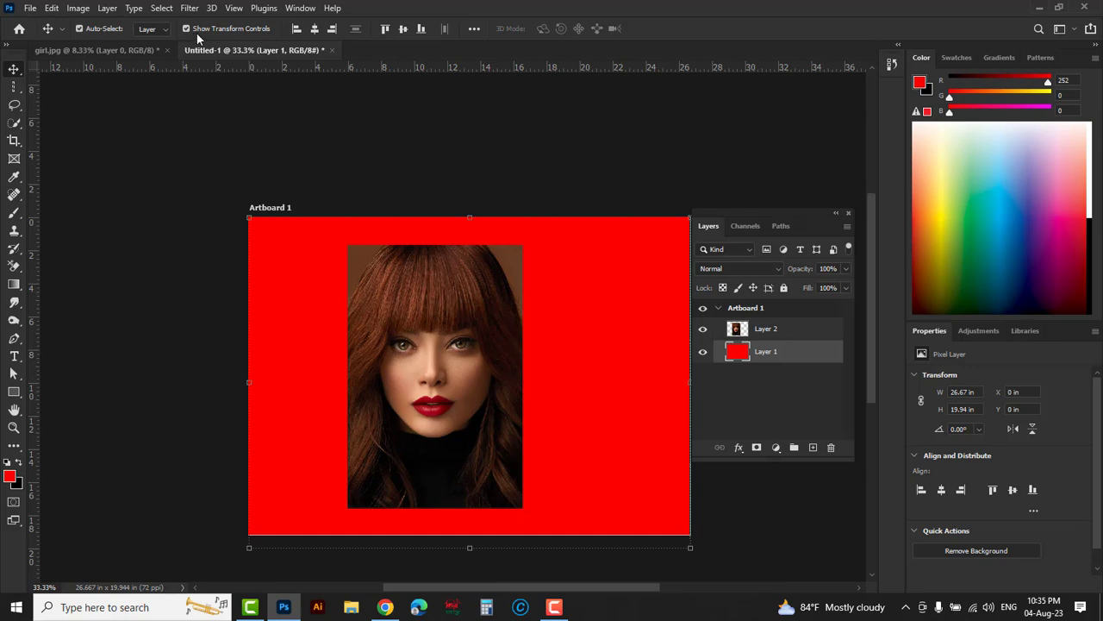
{"action": "left_click", "coordinate": [779, 333]}
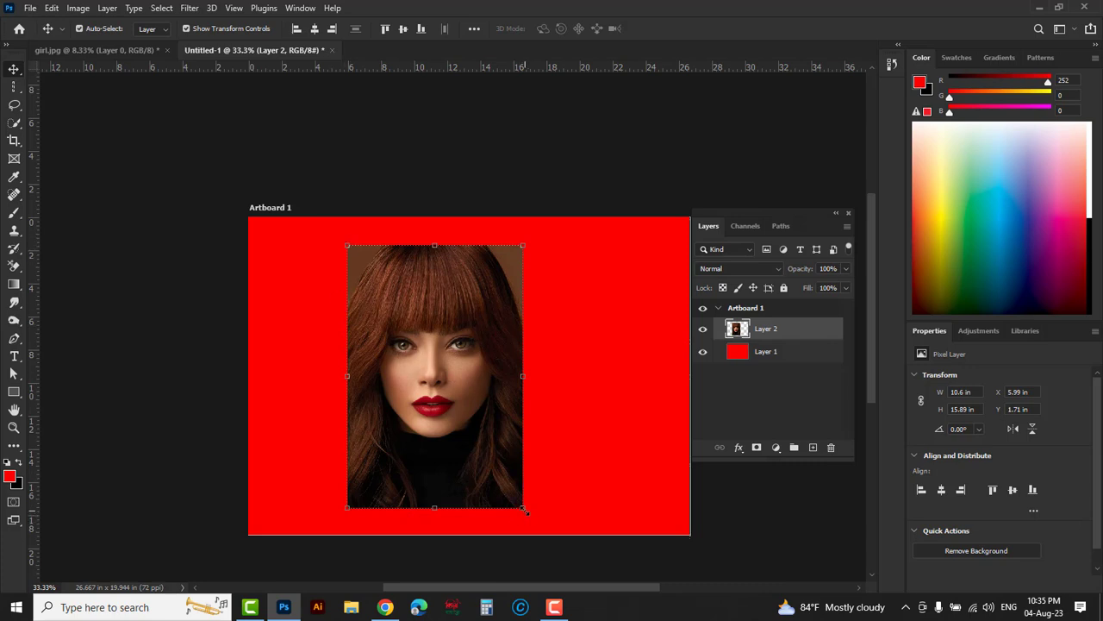
Scale the portrait down to about 79% (8.36 × 12.54 in) and hide the transform controls
{"action": "mouse_move", "coordinate": [524, 510]}
{"action": "left_mouse_down"}
{"action": "mouse_move", "coordinate": [497, 480]}
{"action": "mouse_move", "coordinate": [531, 456]}
{"action": "mouse_move", "coordinate": [518, 441]}
{"action": "left_mouse_up"}
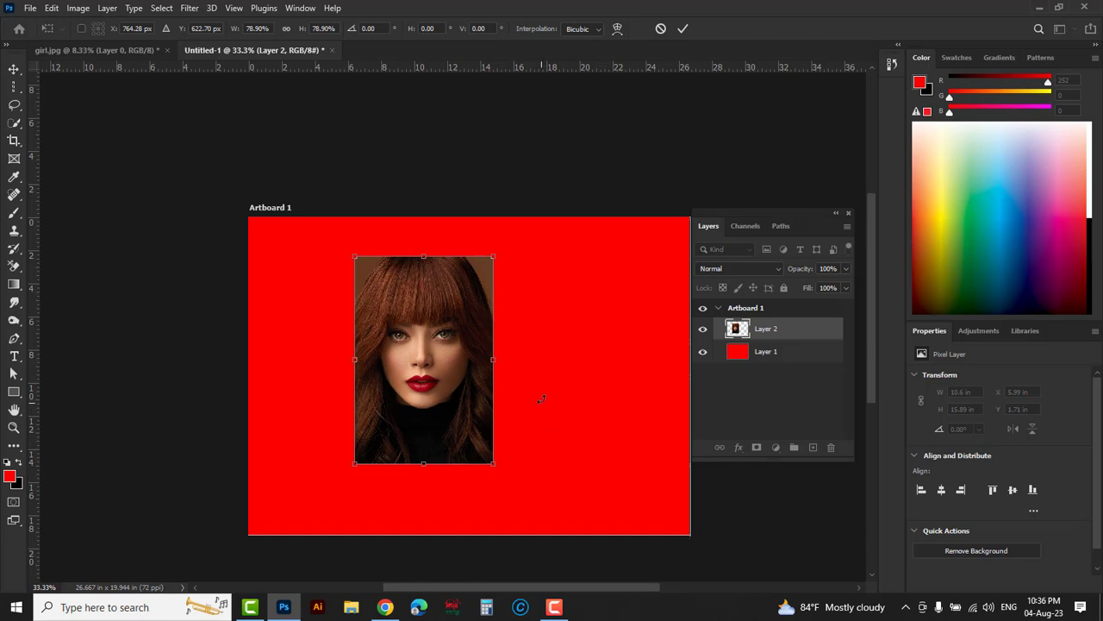
{"action": "key", "text": "Return"}
{"action": "left_click", "coordinate": [186, 29]}
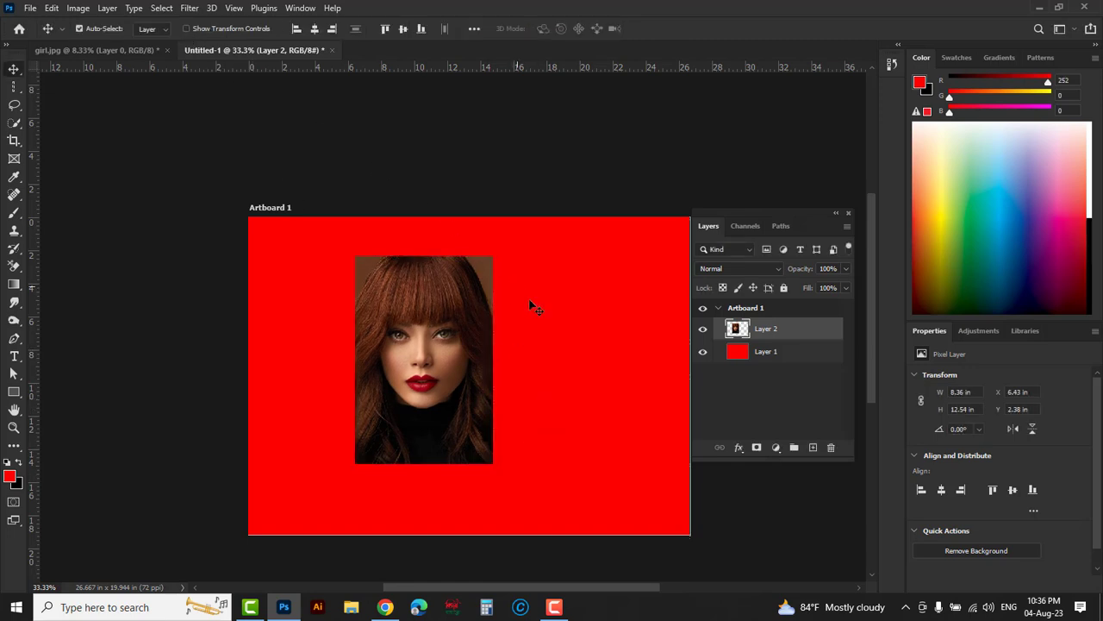
Open model.jpg, the bearded man's photo, as a new document
{"action": "left_click", "coordinate": [30, 7]}
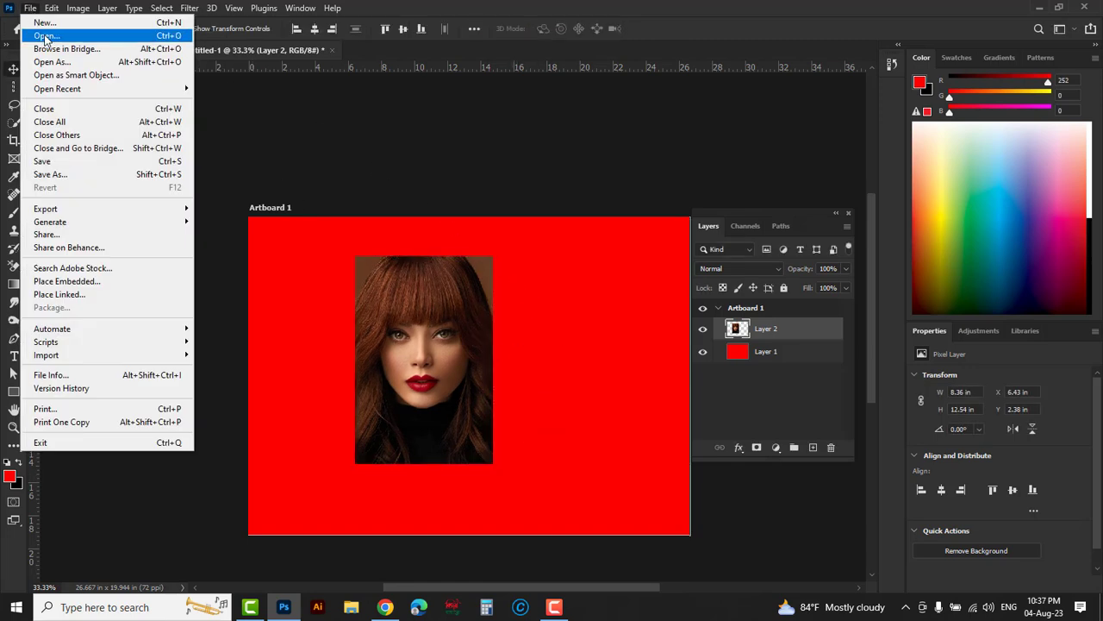
{"action": "left_click", "coordinate": [284, 228]}
{"action": "key", "text": "ctrl+o"}
{"action": "left_click", "coordinate": [149, 154]}
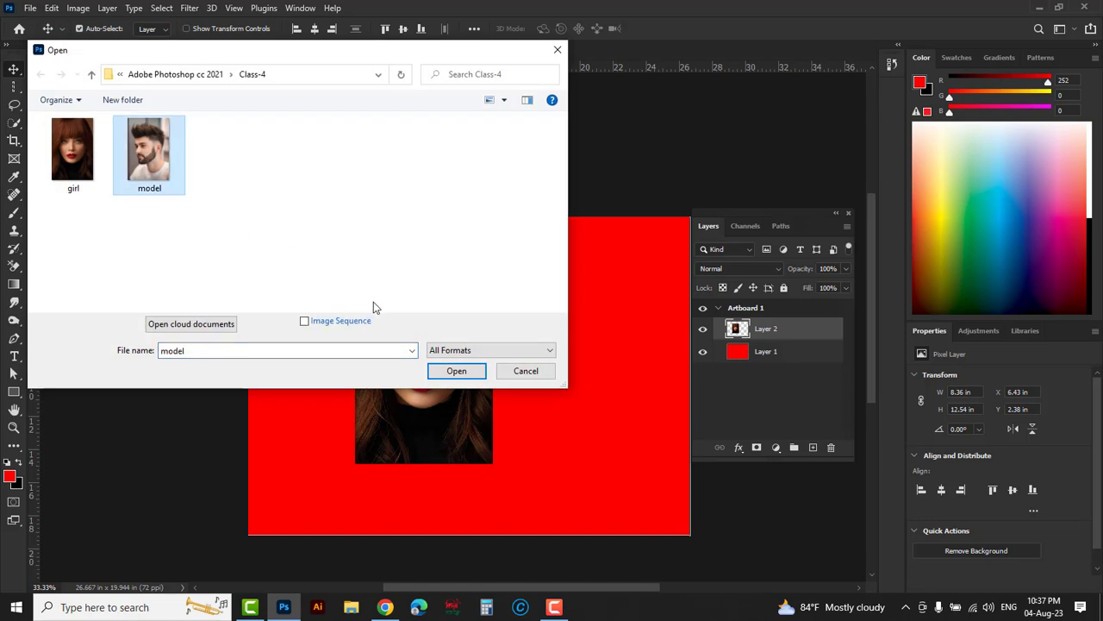
{"action": "left_click", "coordinate": [456, 371]}
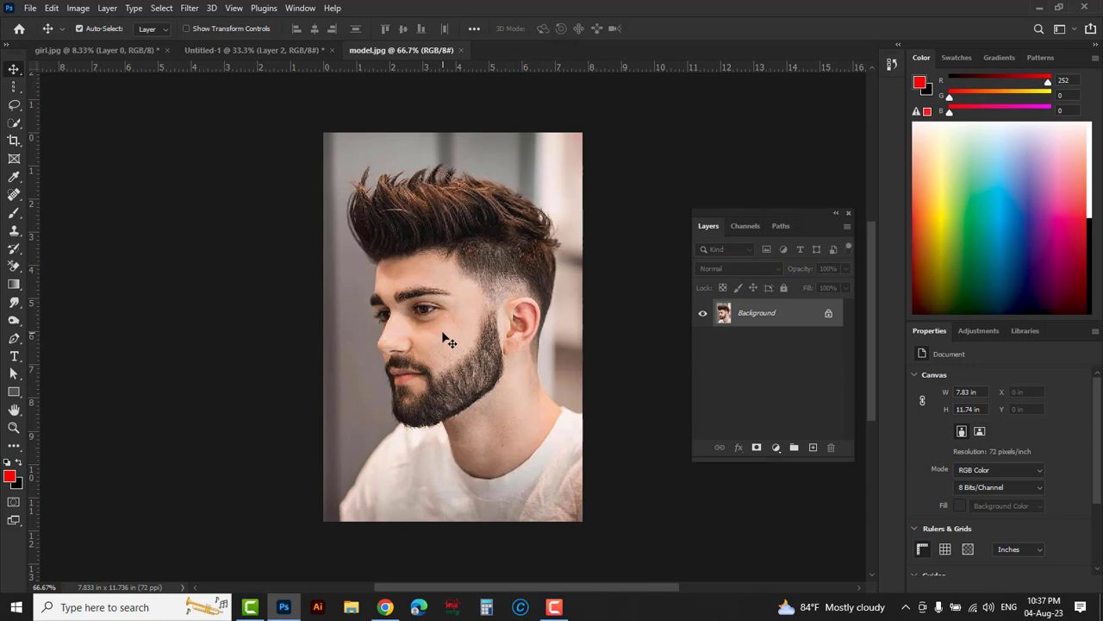
{"action": "right_click", "coordinate": [15, 72]}
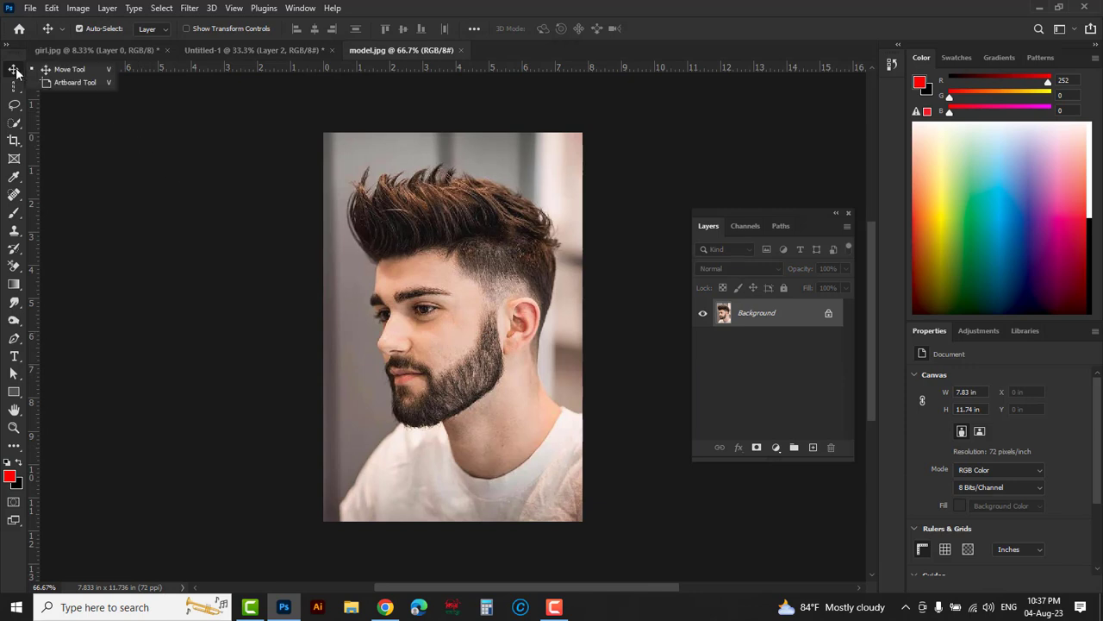
Draw an artboard around the model photo and size it to 495 × 645 px
{"action": "left_click", "coordinate": [71, 83]}
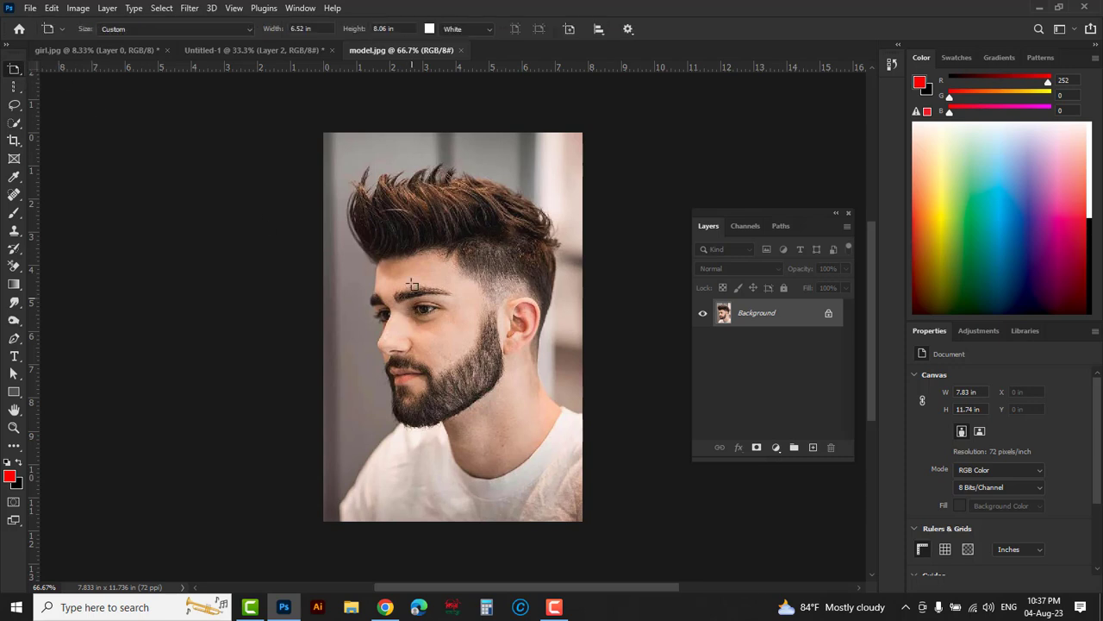
{"action": "left_click_drag", "start_coordinate": [336, 158], "coordinate": [569, 464]}
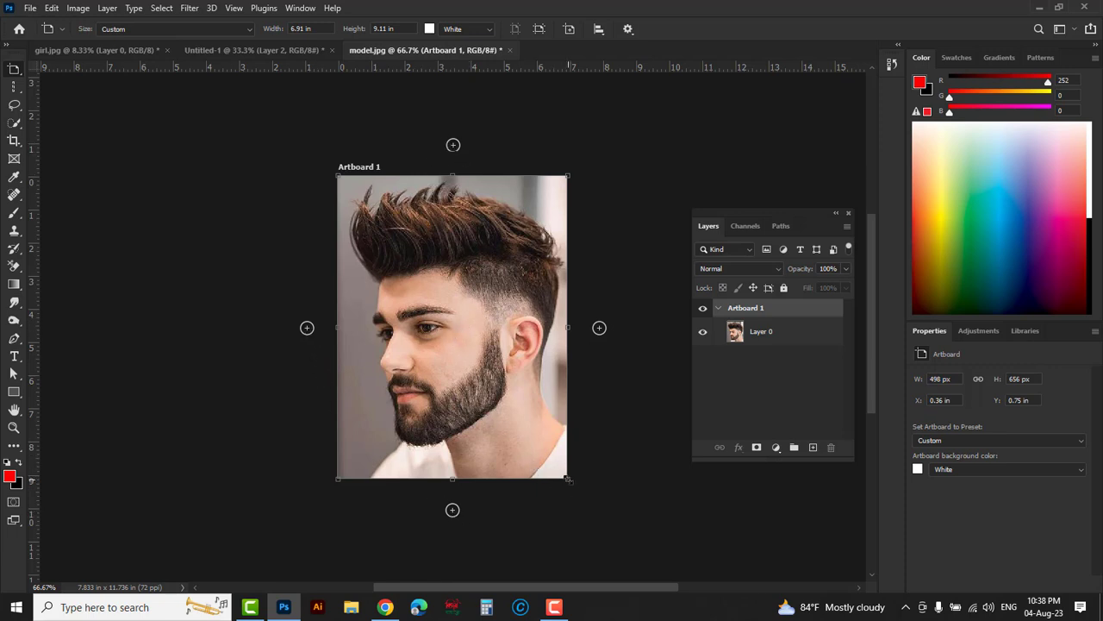
{"action": "left_click_drag", "start_coordinate": [568, 479], "coordinate": [536, 448]}
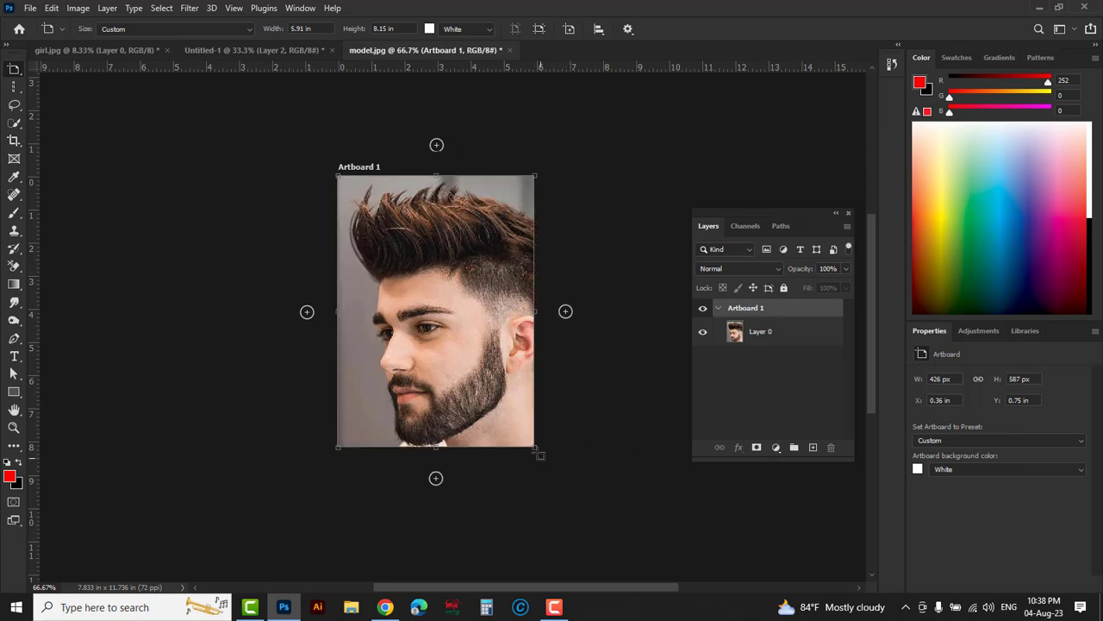
{"action": "left_click_drag", "start_coordinate": [537, 451], "coordinate": [567, 475]}
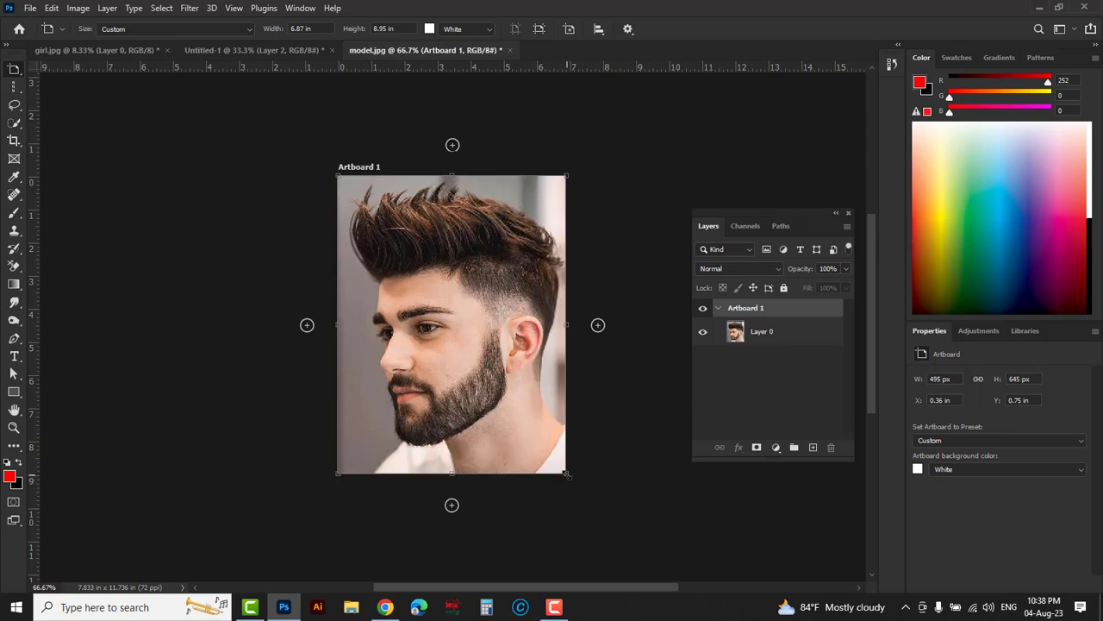
Add a blank Artboard 2 to the left of the photo's artboard
{"action": "left_click", "coordinate": [306, 325]}
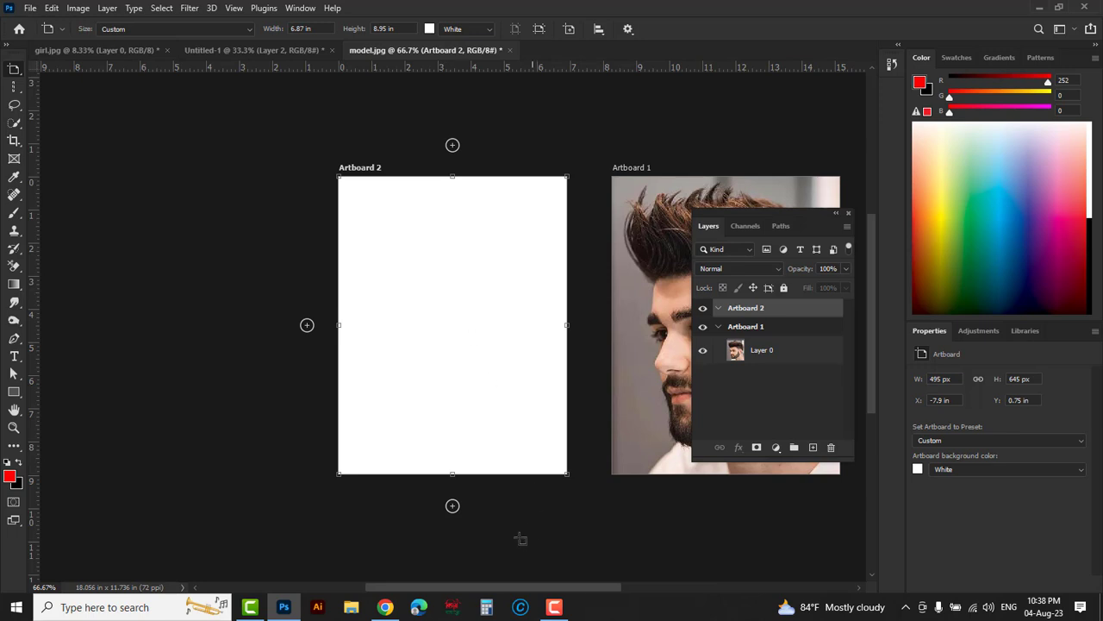
{"action": "left_click_drag", "start_coordinate": [479, 594], "coordinate": [517, 601]}
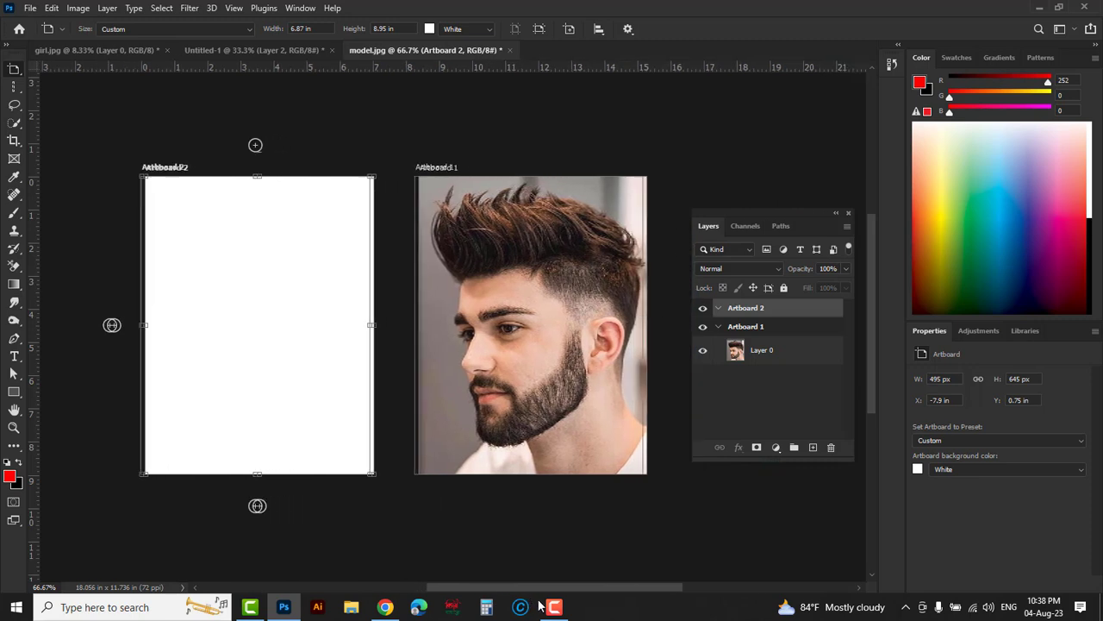
{"action": "left_click_drag", "start_coordinate": [517, 601], "coordinate": [545, 600]}
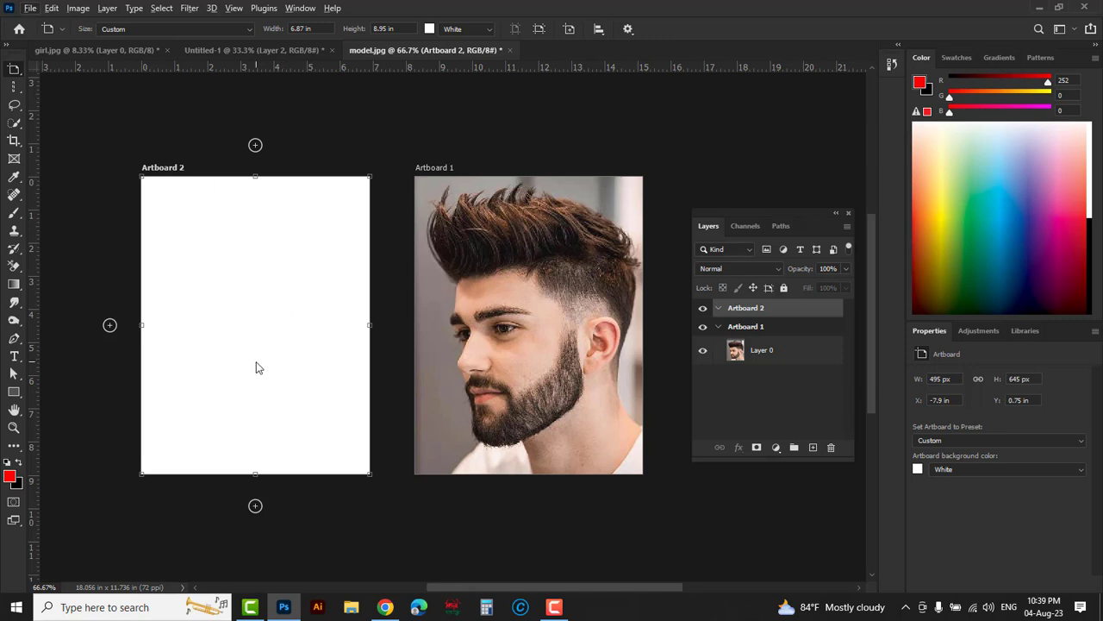
Delete Artboard 2 and resize Artboard 1 to about 490 × 631 px
{"action": "key", "text": "Delete"}
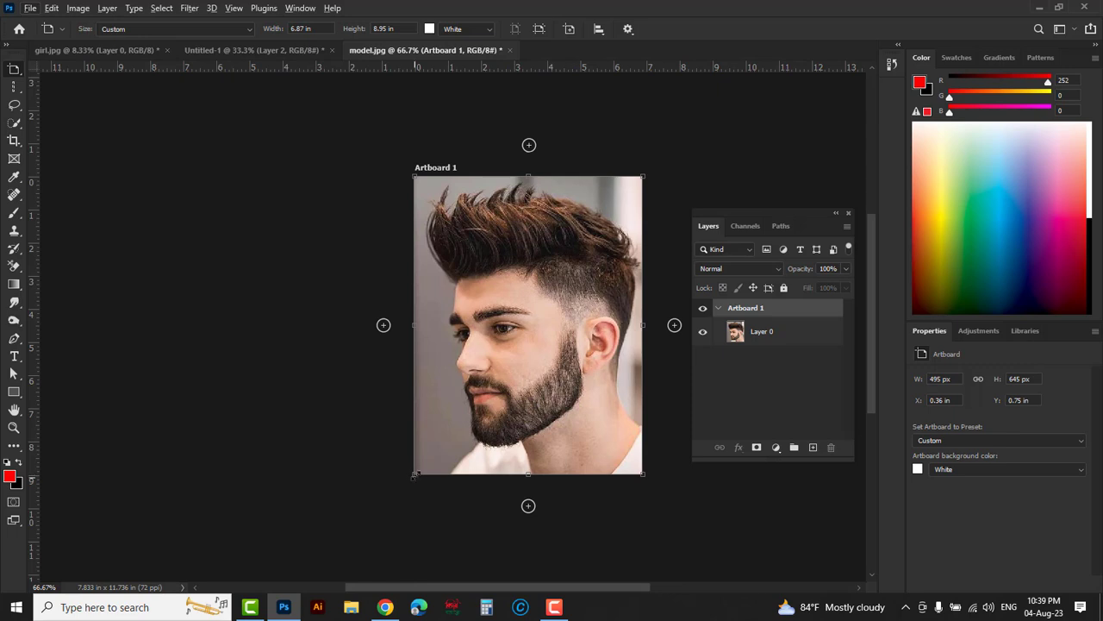
{"action": "mouse_move", "coordinate": [416, 473]}
{"action": "left_mouse_down"}
{"action": "mouse_move", "coordinate": [461, 422]}
{"action": "mouse_move", "coordinate": [378, 491]}
{"action": "left_mouse_up"}
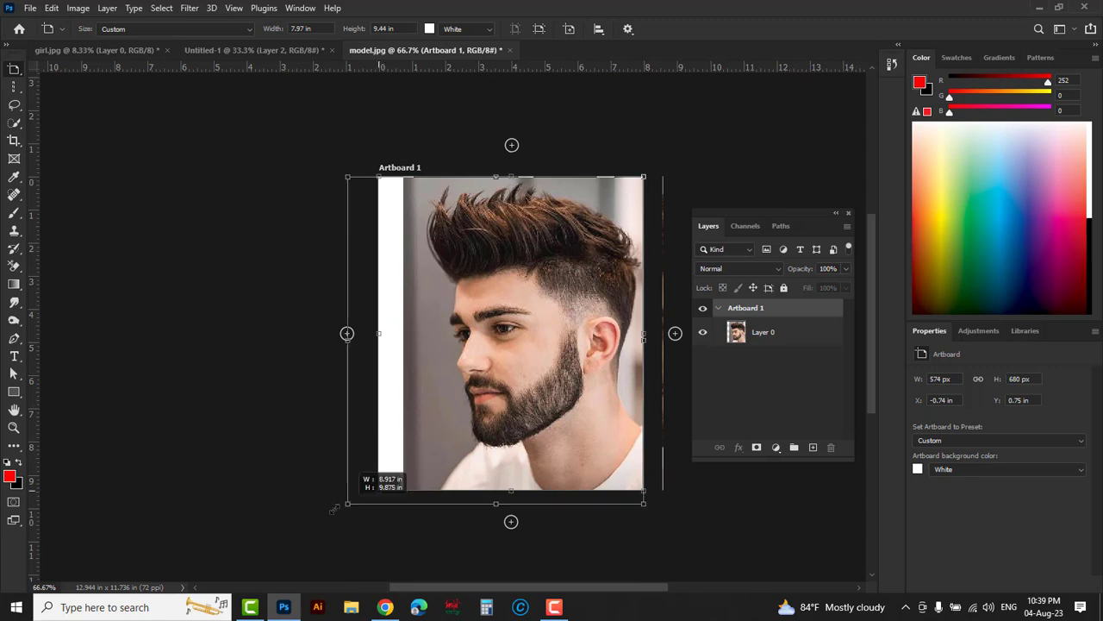
{"action": "left_click_drag", "start_coordinate": [380, 491], "coordinate": [308, 517]}
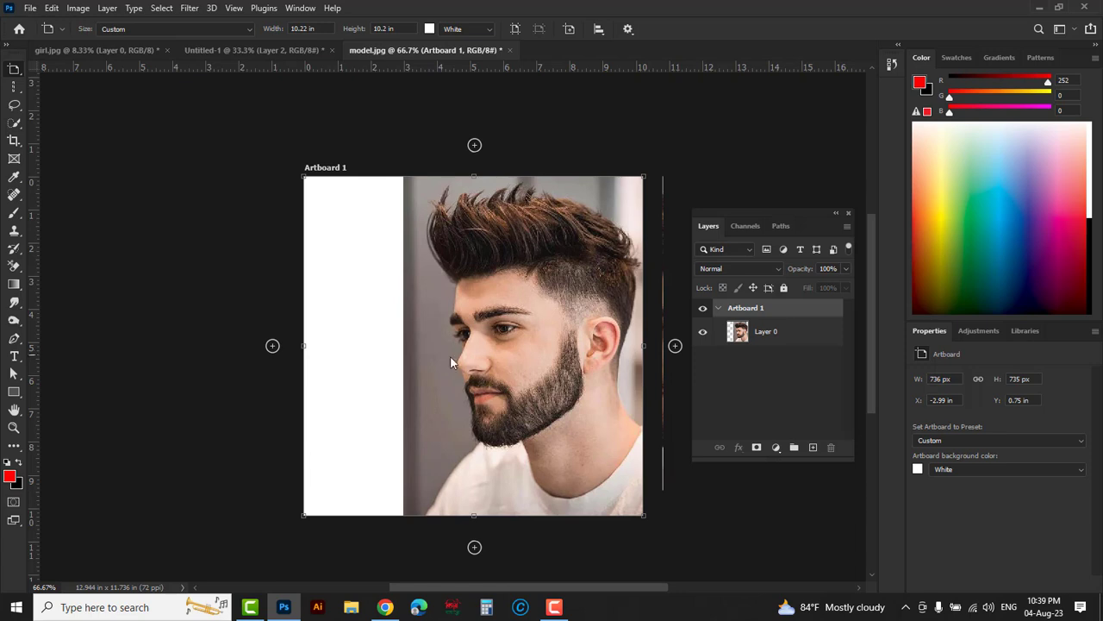
{"action": "left_click_drag", "start_coordinate": [306, 344], "coordinate": [416, 345]}
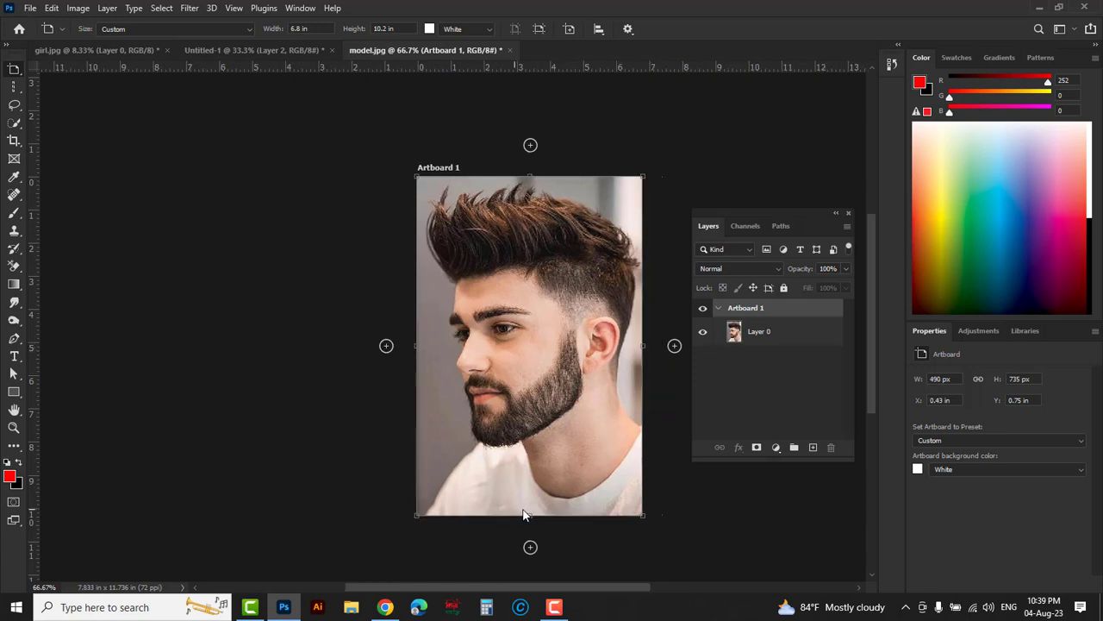
{"action": "left_click_drag", "start_coordinate": [529, 513], "coordinate": [530, 484]}
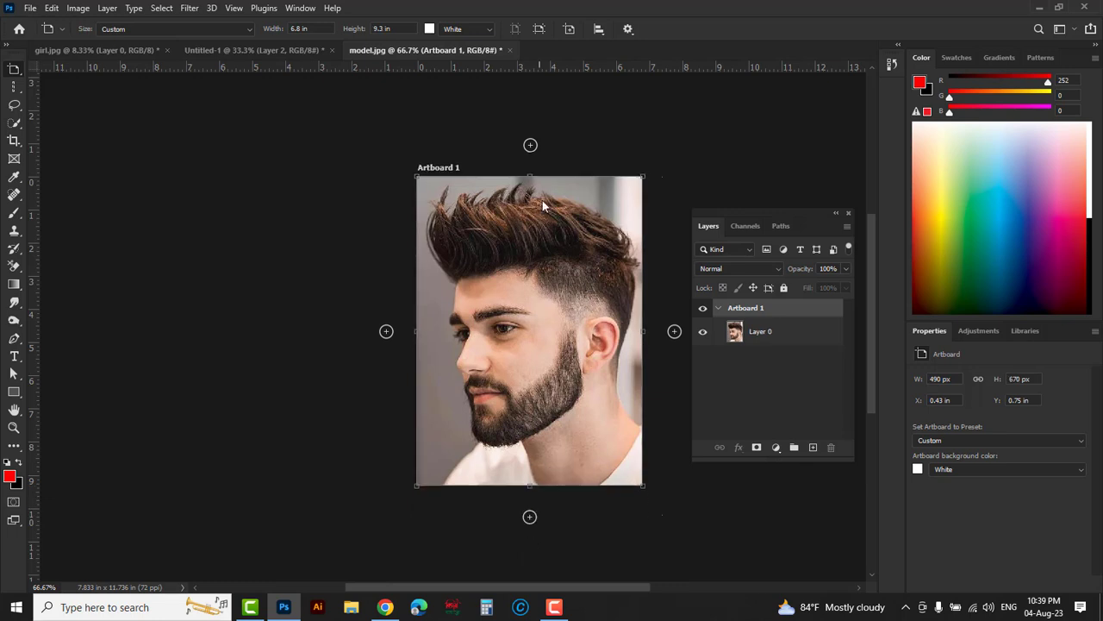
{"action": "left_click_drag", "start_coordinate": [531, 175], "coordinate": [531, 182]}
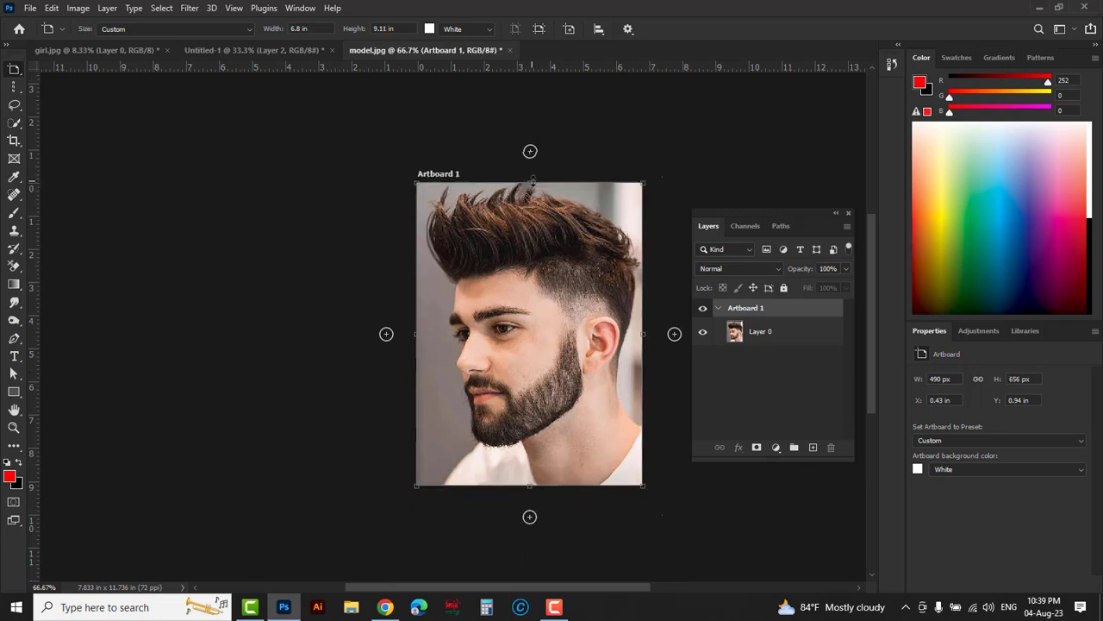
{"action": "left_click_drag", "start_coordinate": [642, 484], "coordinate": [642, 473]}
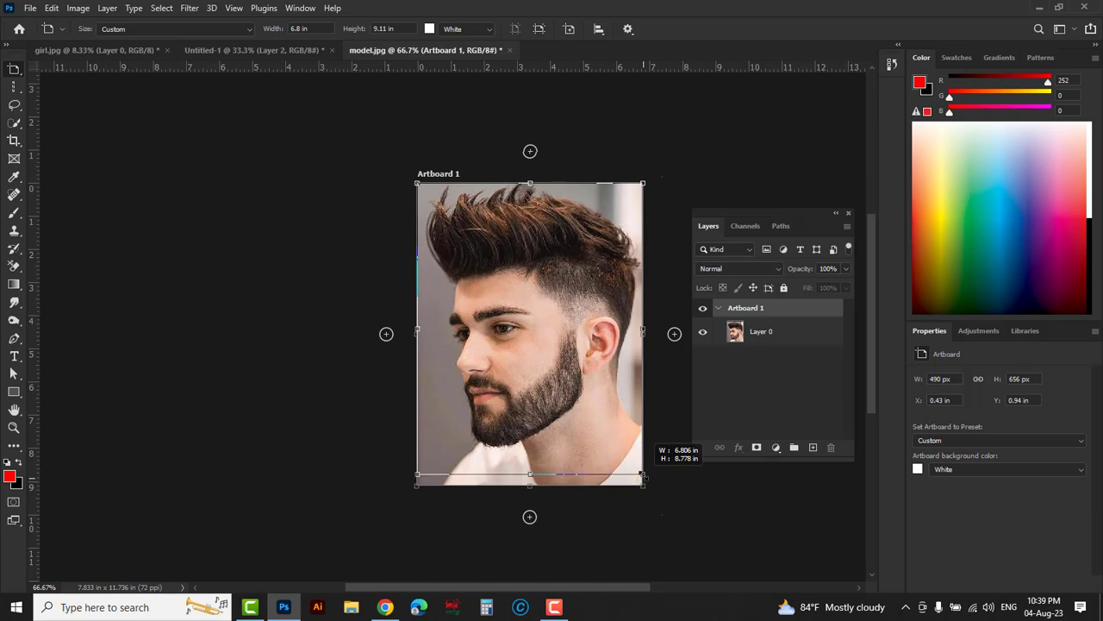
Pick the Rectangular Marquee tool, then return to the Move/Artboard tool with V
{"action": "right_click", "coordinate": [14, 70]}
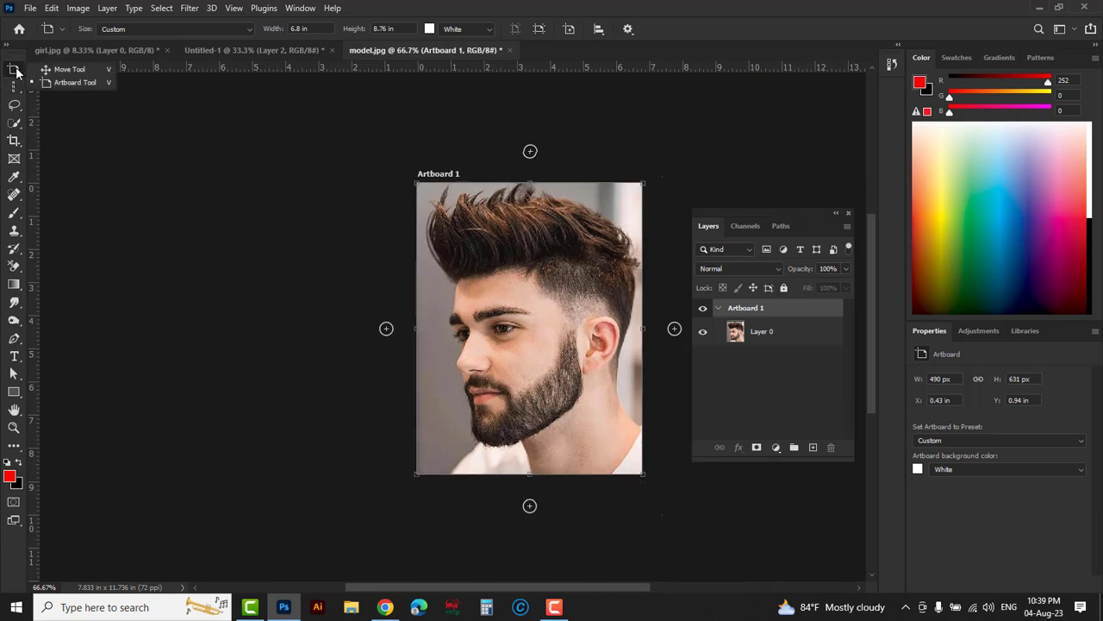
{"action": "left_click", "coordinate": [87, 86]}
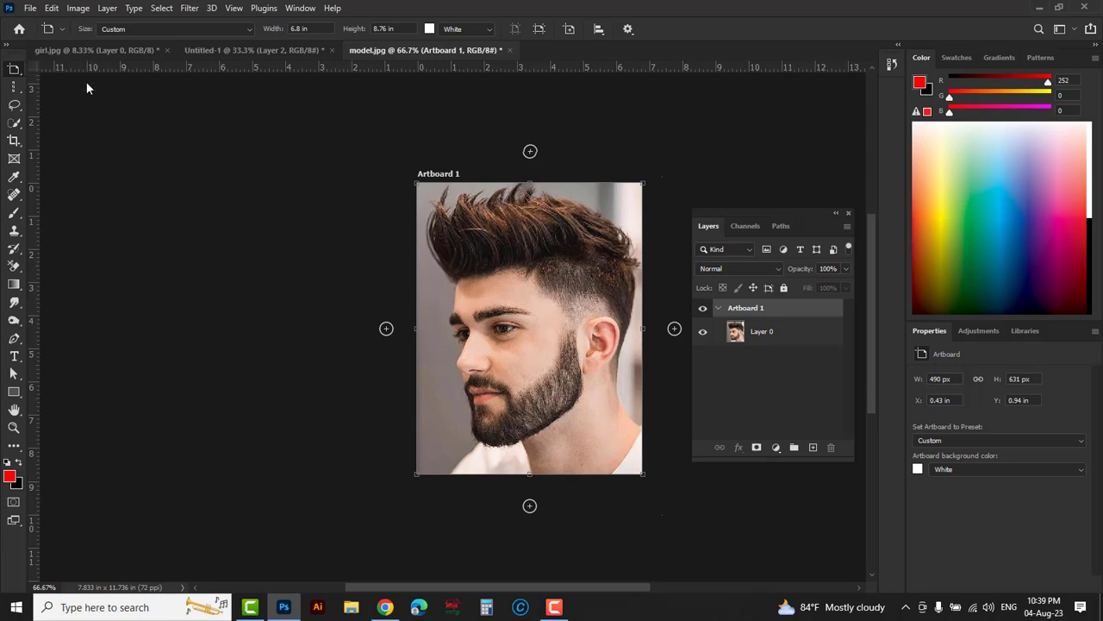
{"action": "left_click", "coordinate": [13, 87]}
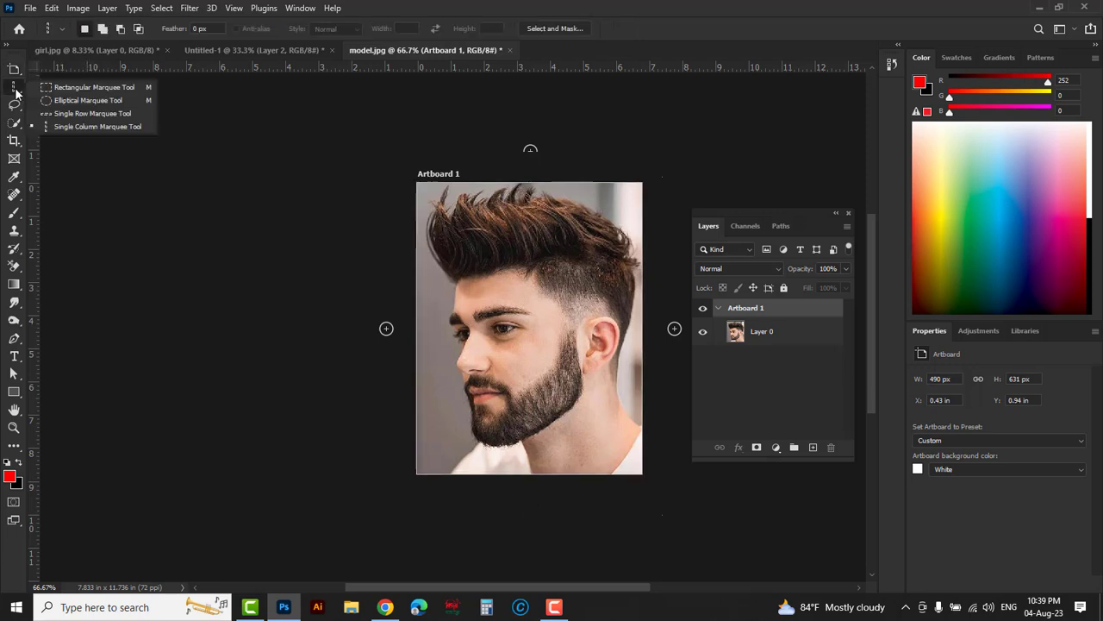
{"action": "left_click", "coordinate": [104, 89]}
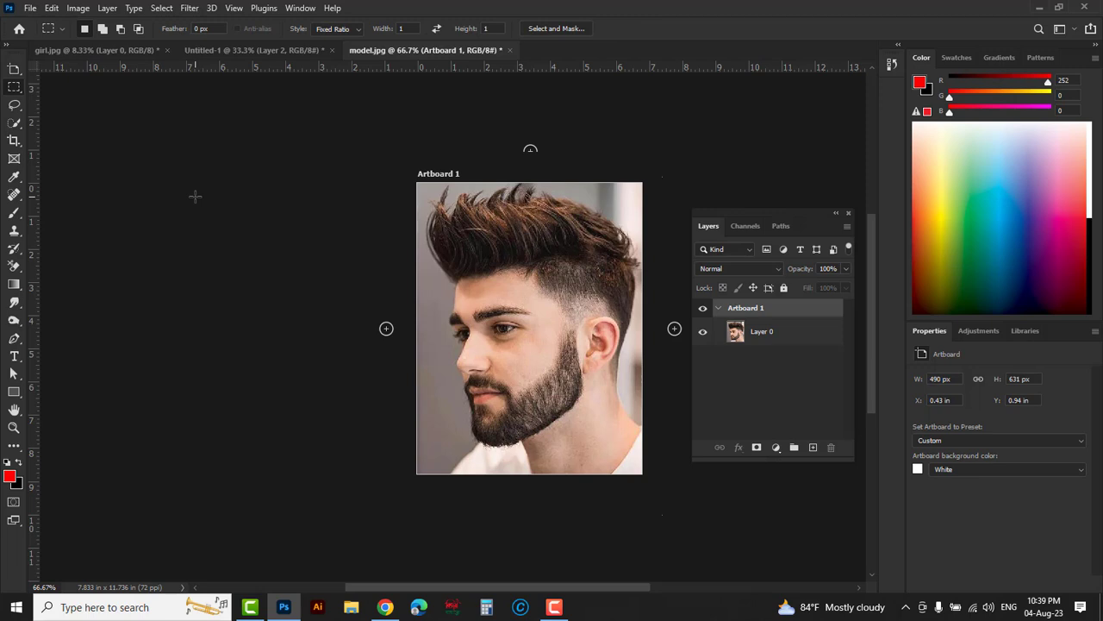
{"action": "key", "text": "v"}
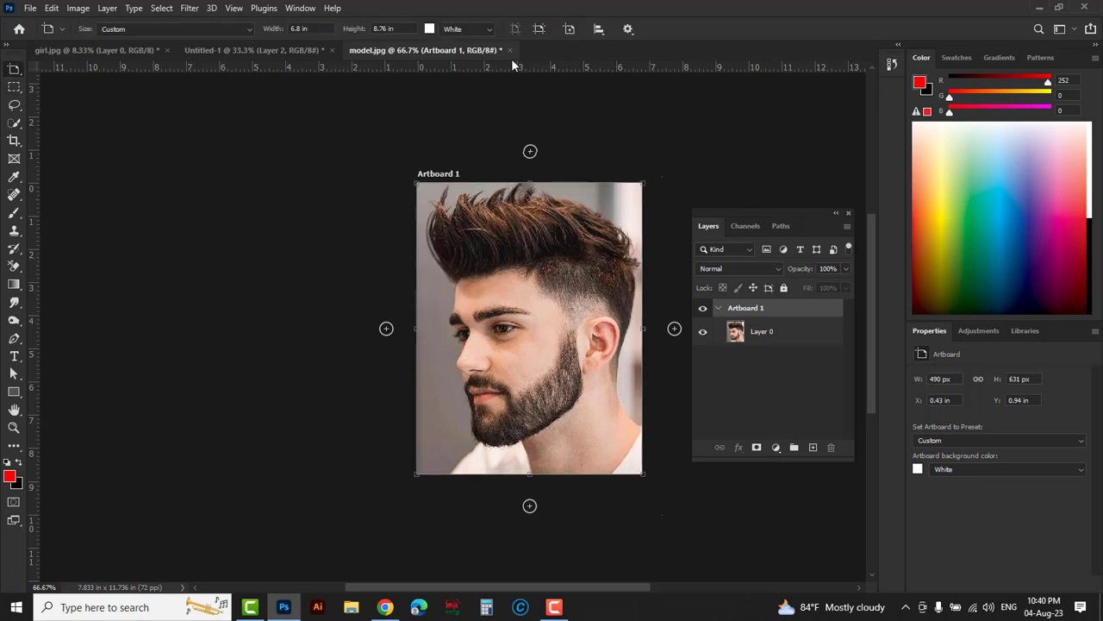
Close model.jpg and girl.jpg without saving changes
{"action": "left_click", "coordinate": [509, 51]}
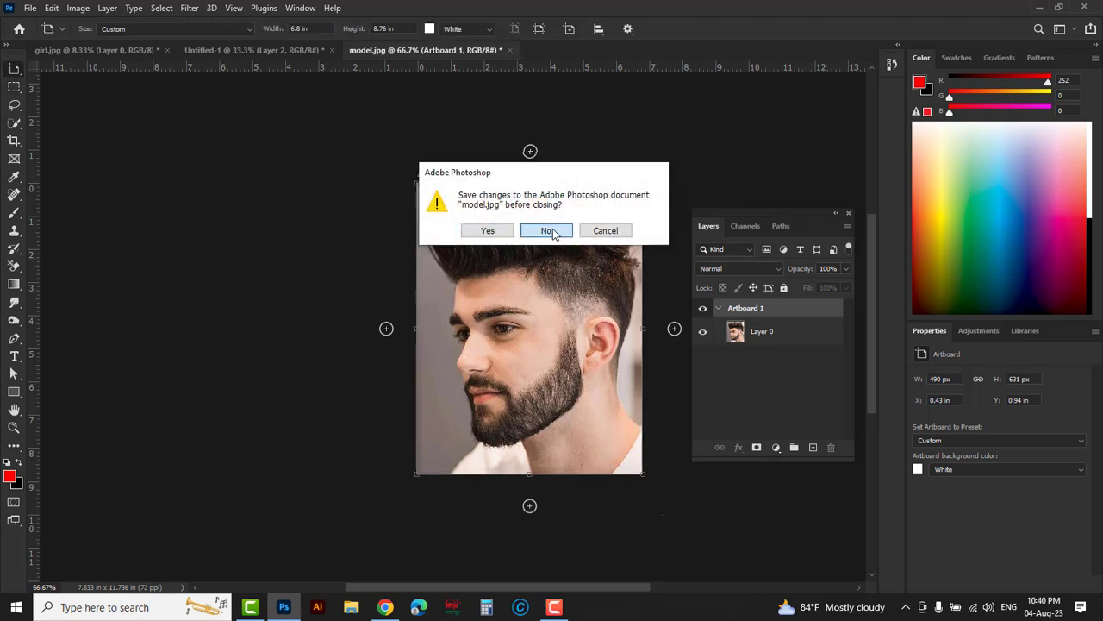
{"action": "left_click", "coordinate": [549, 228]}
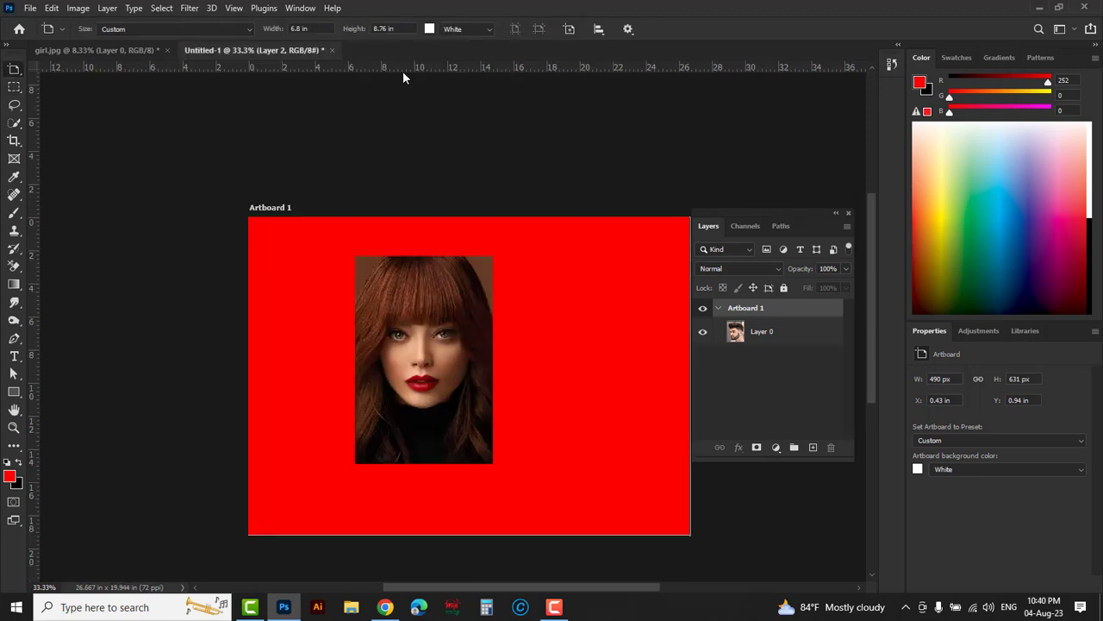
{"action": "left_click", "coordinate": [143, 50]}
{"action": "left_click", "coordinate": [169, 50]}
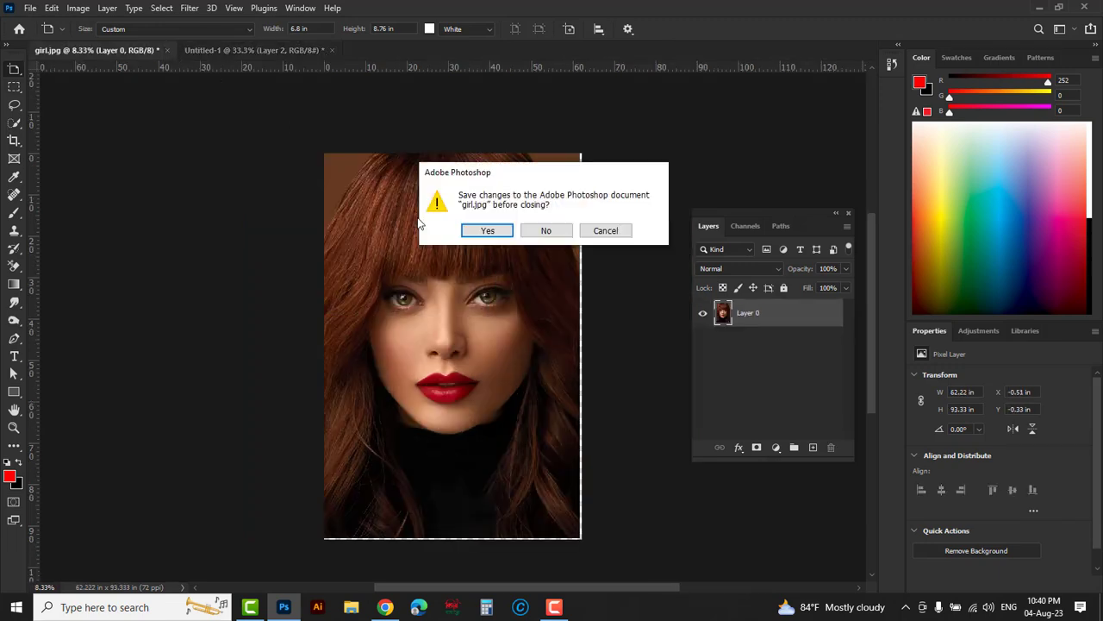
{"action": "left_click", "coordinate": [541, 231]}
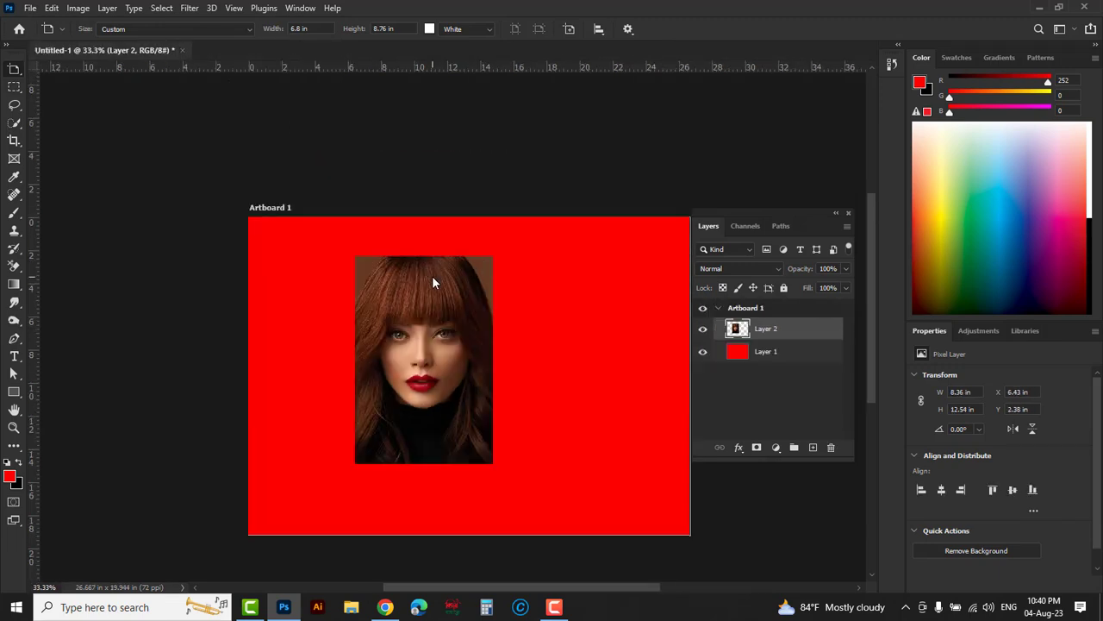
Select the Rectangular Marquee tool and drag a first square selection over the face
{"action": "right_click", "coordinate": [15, 74]}
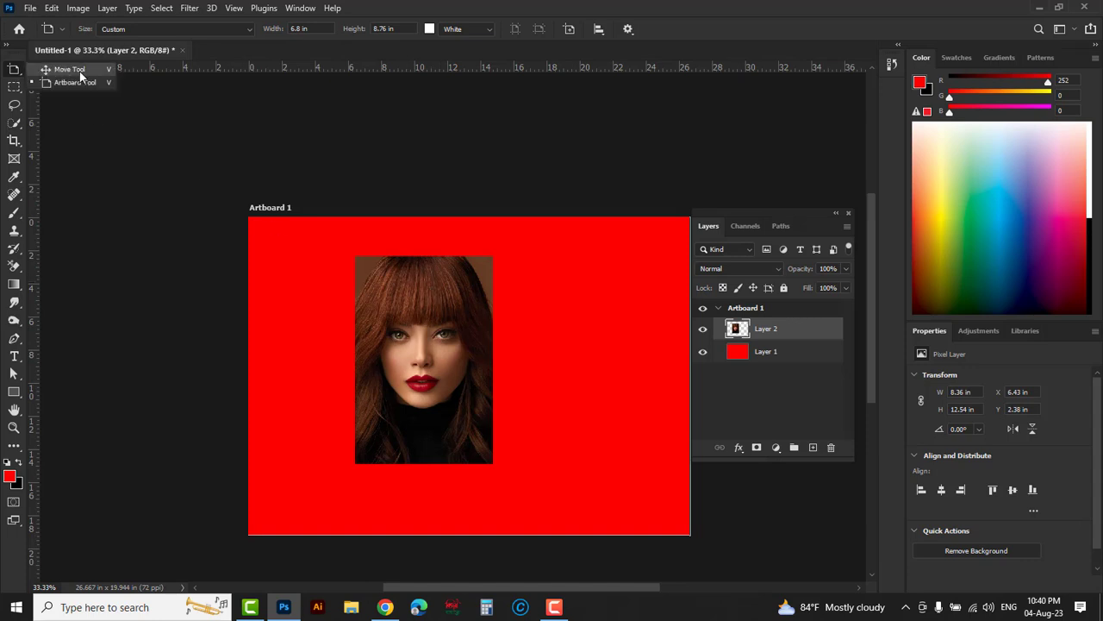
{"action": "left_click", "coordinate": [73, 82]}
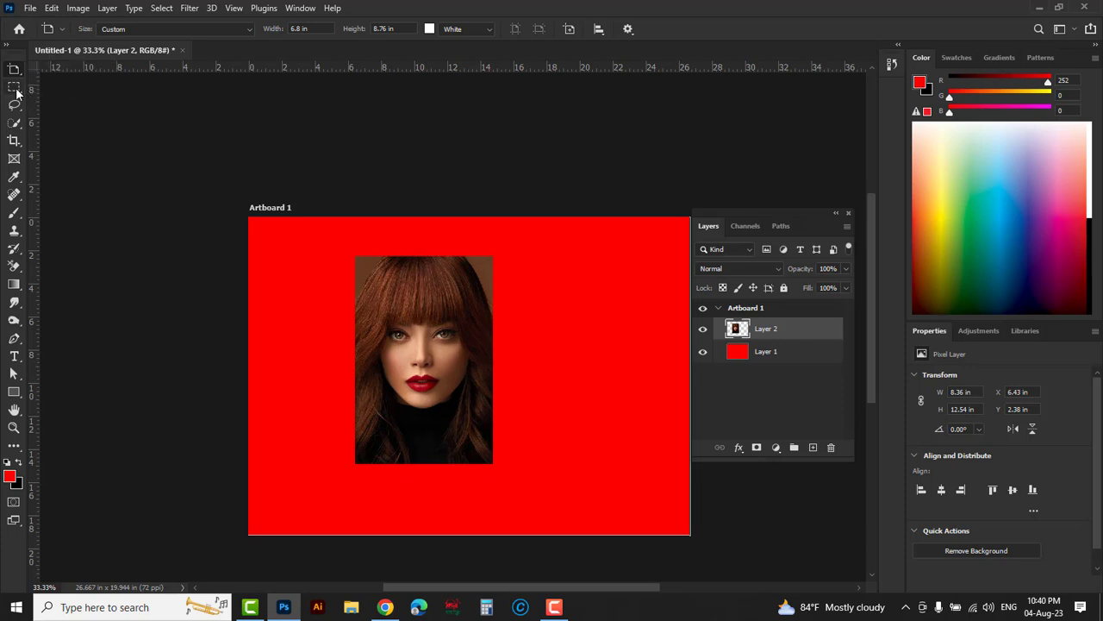
{"action": "left_click", "coordinate": [14, 87]}
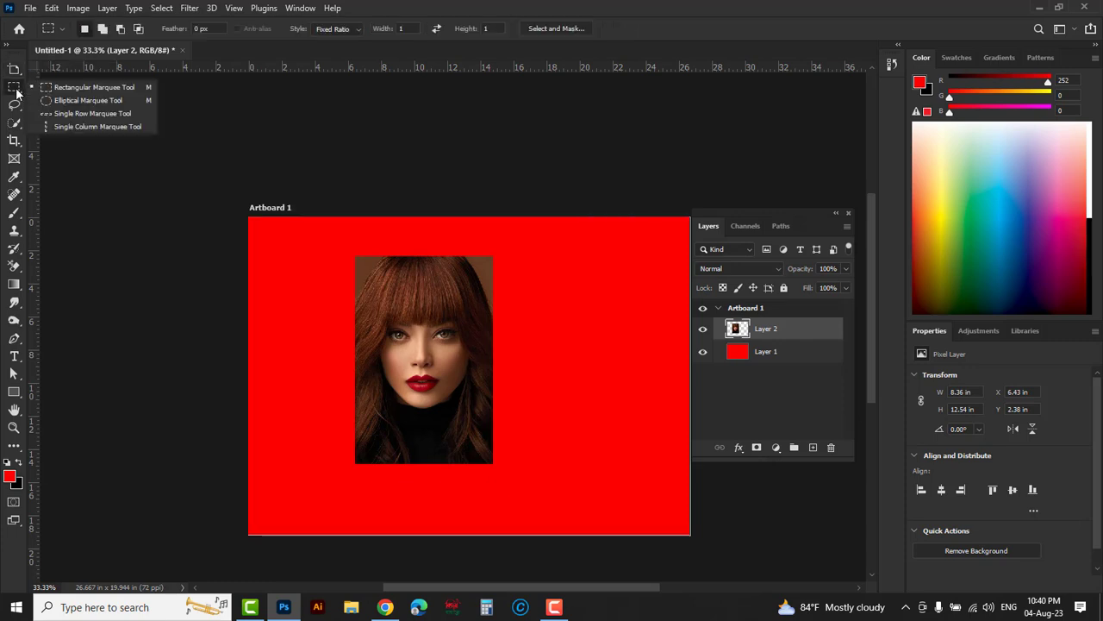
{"action": "left_click", "coordinate": [73, 87]}
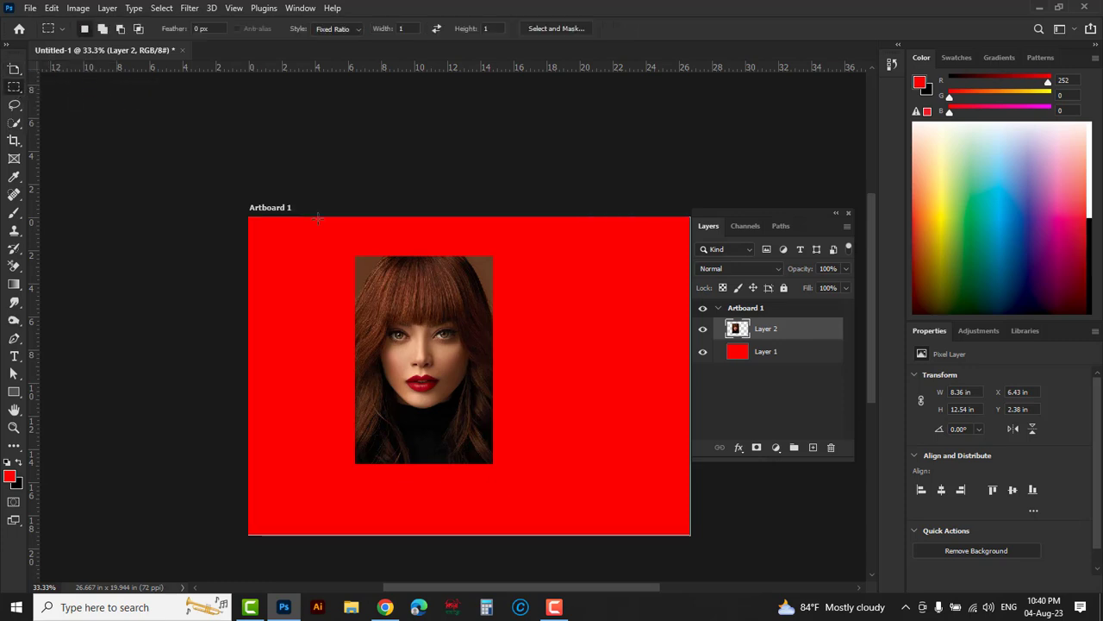
{"action": "left_click_drag", "start_coordinate": [377, 277], "coordinate": [387, 287]}
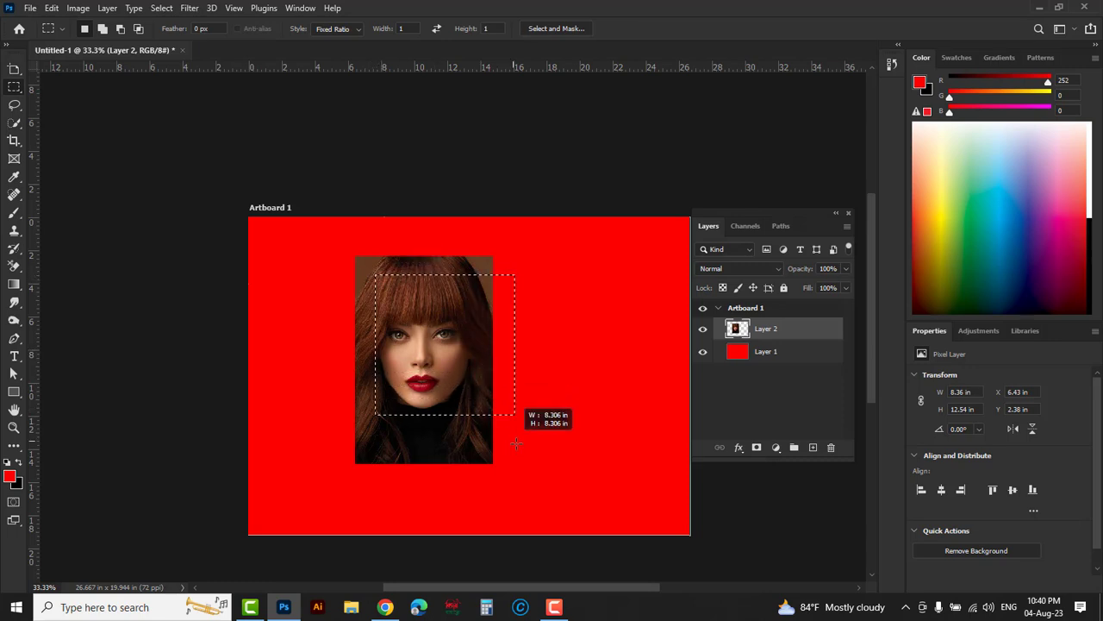
{"action": "left_click_drag", "start_coordinate": [420, 329], "coordinate": [522, 449]}
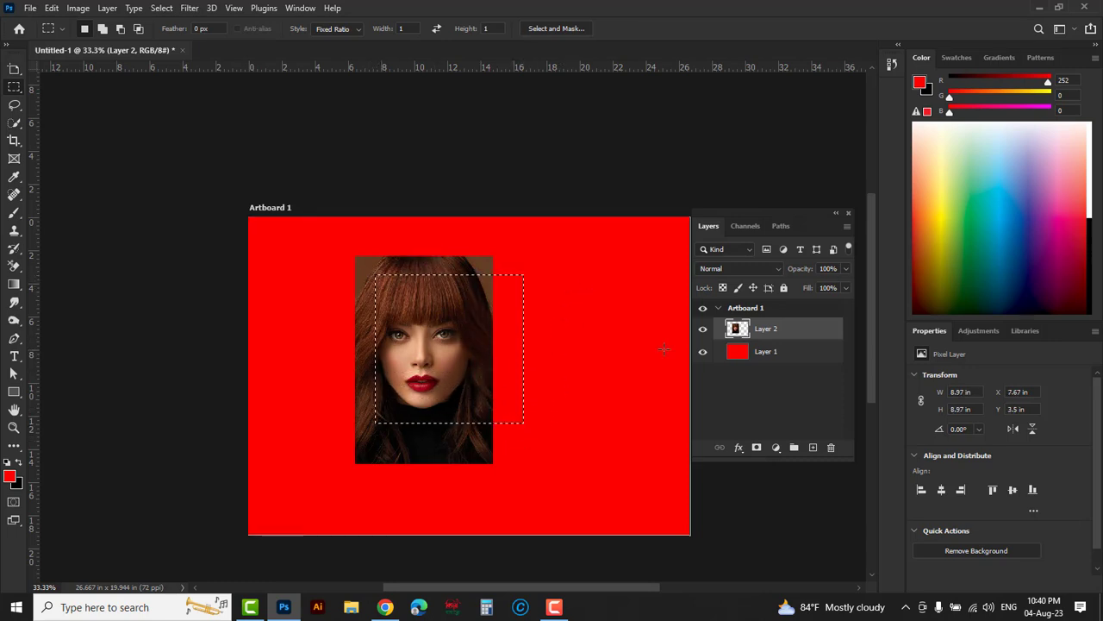
Make Layer 1 active and redraw the 1:1 square over the face's left side
{"action": "left_click", "coordinate": [542, 297], "text": "ctrl"}
{"action": "left_click_drag", "start_coordinate": [564, 274], "coordinate": [676, 386]}
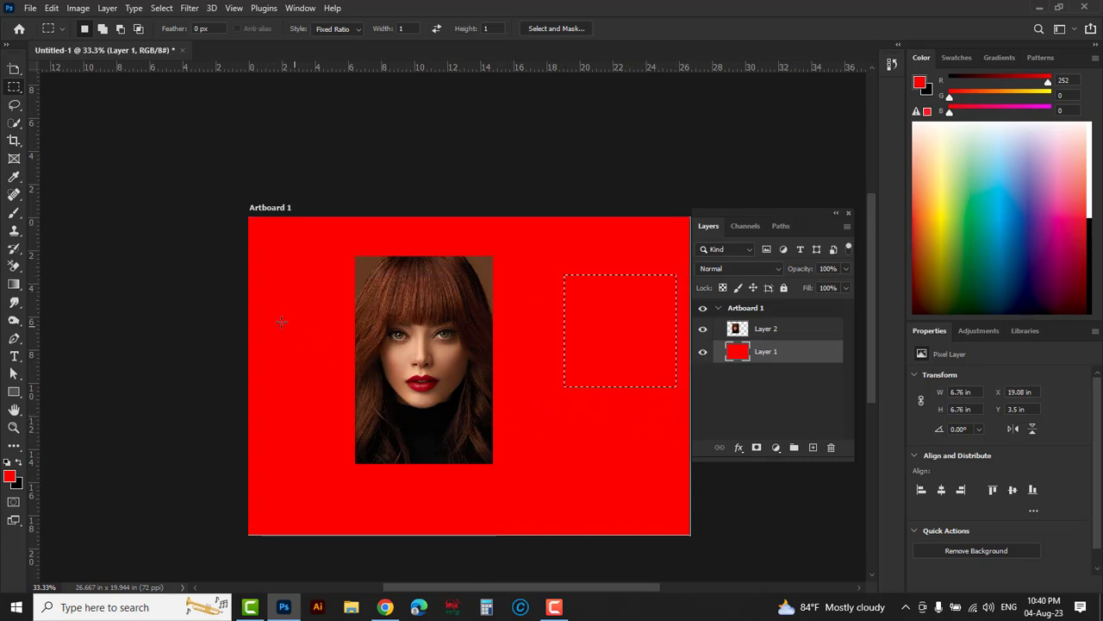
{"action": "right_click", "coordinate": [14, 87]}
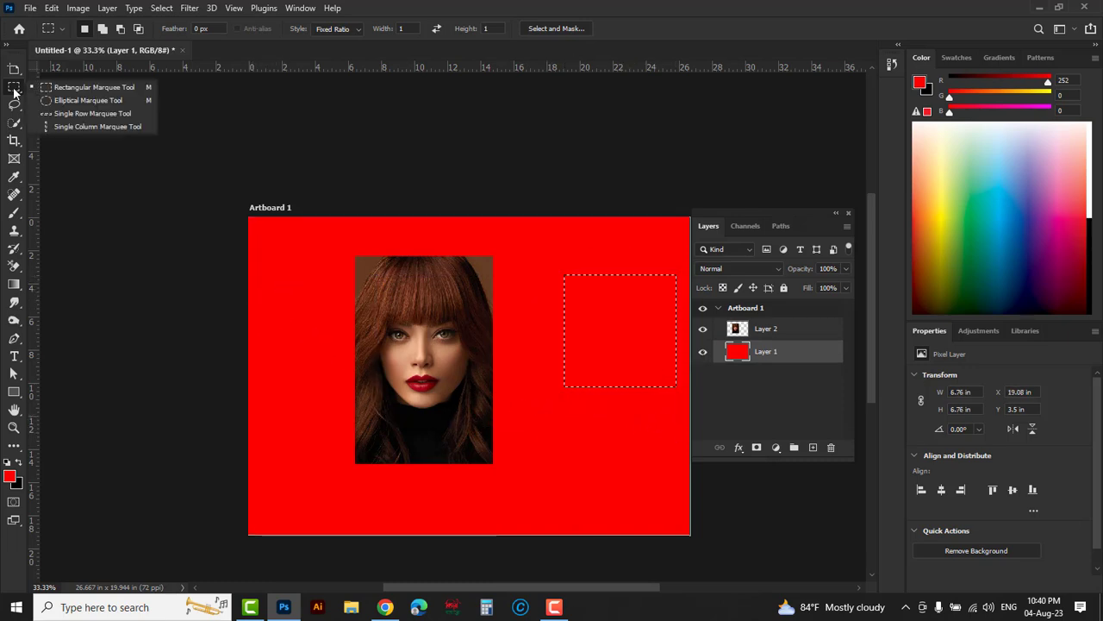
{"action": "left_click", "coordinate": [72, 87]}
{"action": "left_click_drag", "start_coordinate": [304, 257], "coordinate": [510, 423]}
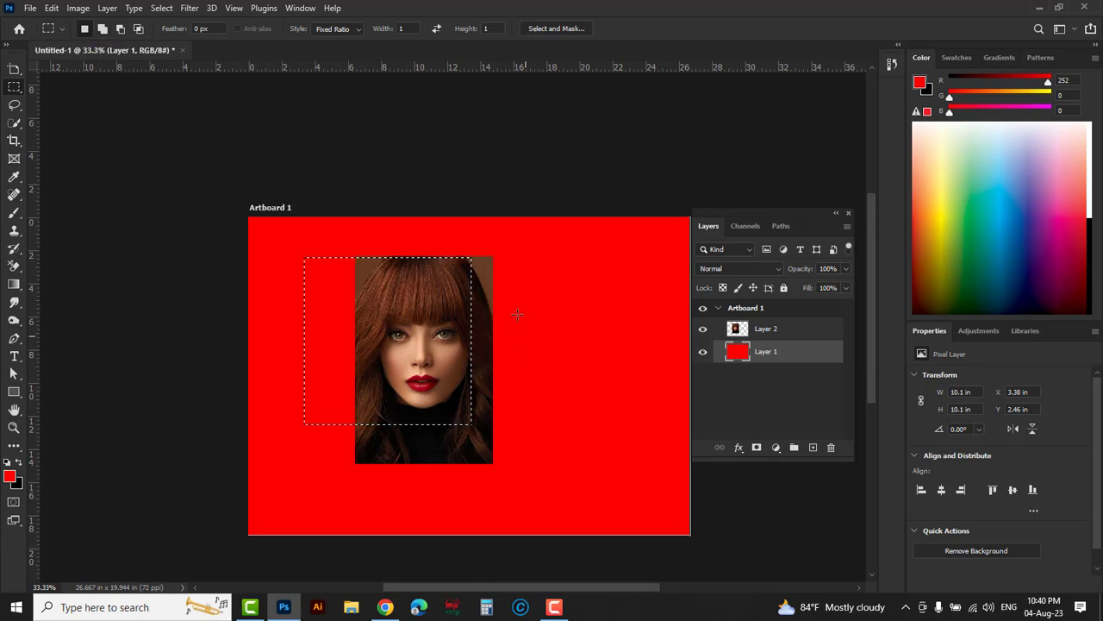
{"action": "left_click_drag", "start_coordinate": [512, 276], "coordinate": [645, 410]}
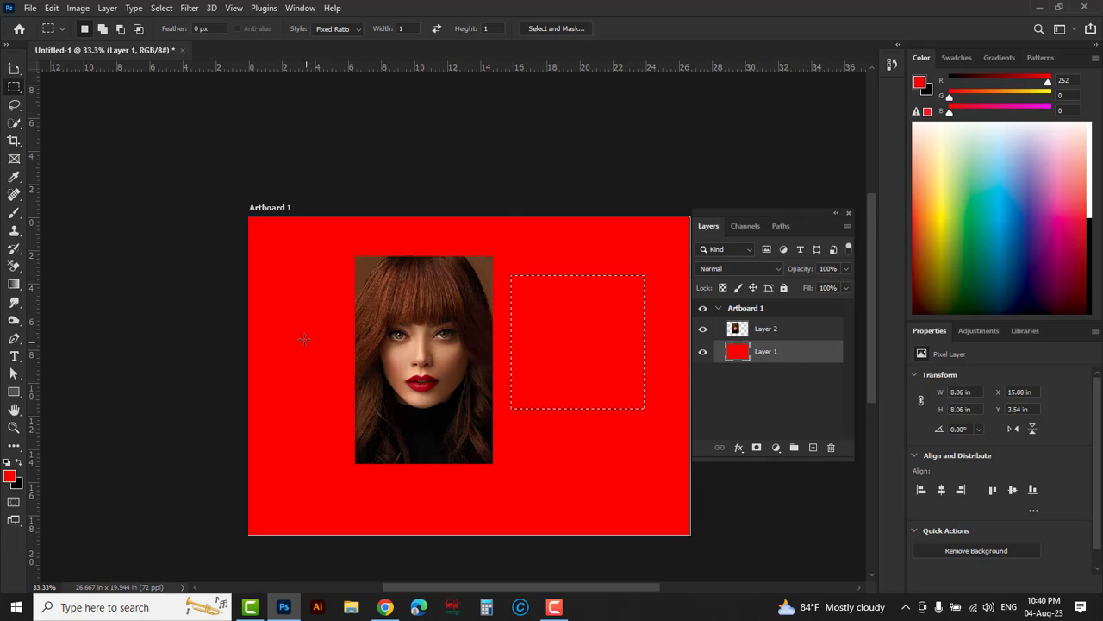
{"action": "left_click_drag", "start_coordinate": [292, 315], "coordinate": [496, 515]}
{"action": "left_click_drag", "start_coordinate": [322, 281], "coordinate": [423, 383]}
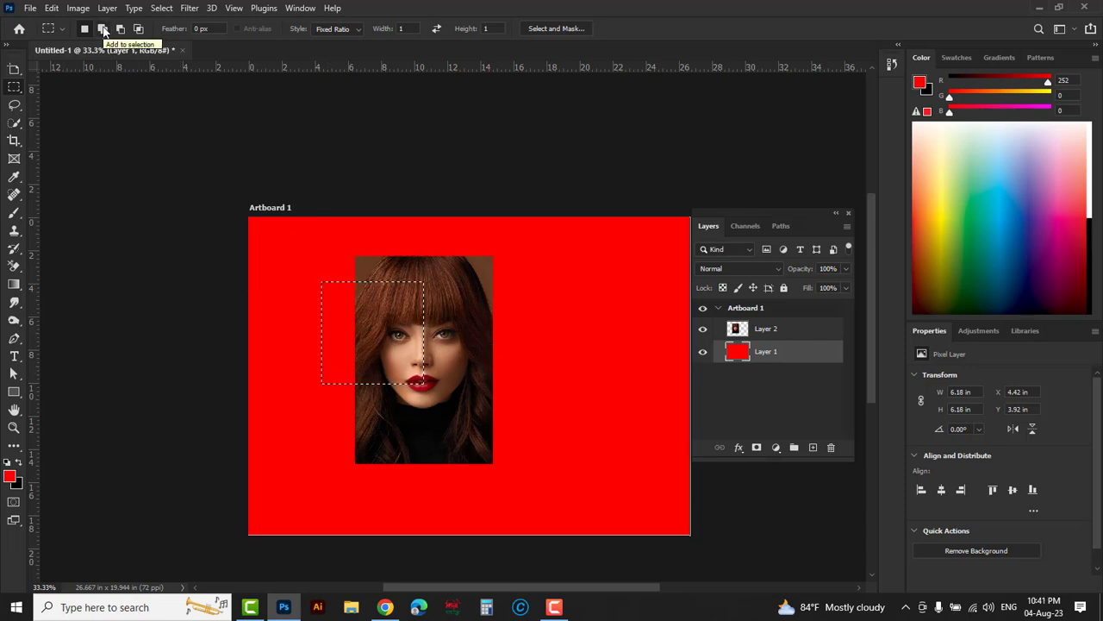
Add squares over the lips, forehead, right eye, mid-face and below the chin
{"action": "left_click", "coordinate": [102, 28]}
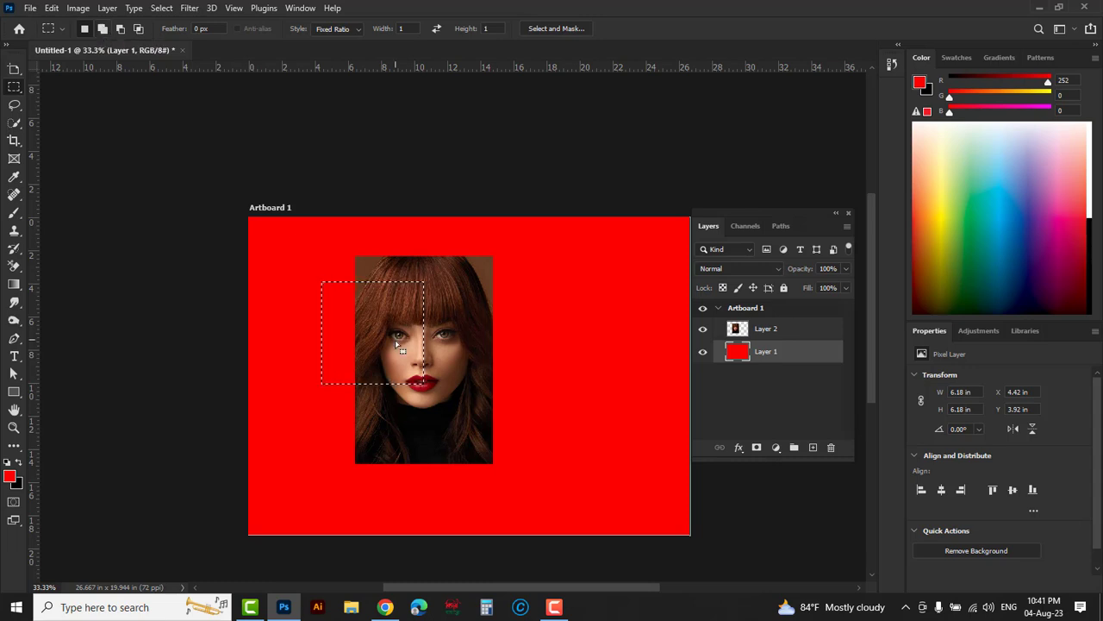
{"action": "left_click_drag", "start_coordinate": [392, 351], "coordinate": [464, 421]}
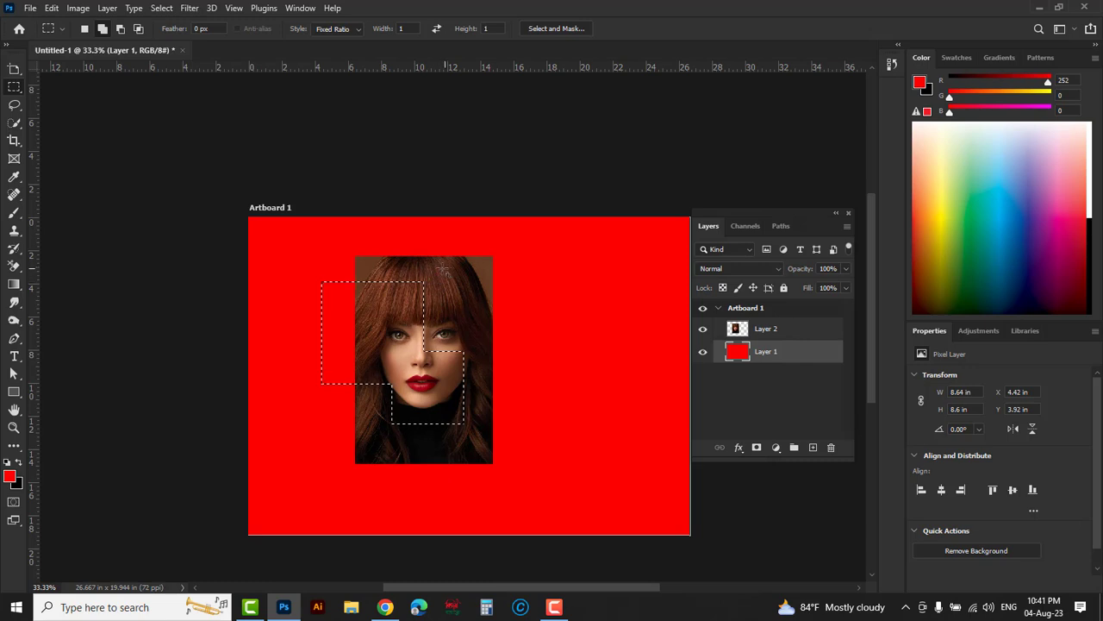
{"action": "left_click_drag", "start_coordinate": [443, 313], "coordinate": [399, 268]}
{"action": "left_click_drag", "start_coordinate": [489, 362], "coordinate": [458, 331]}
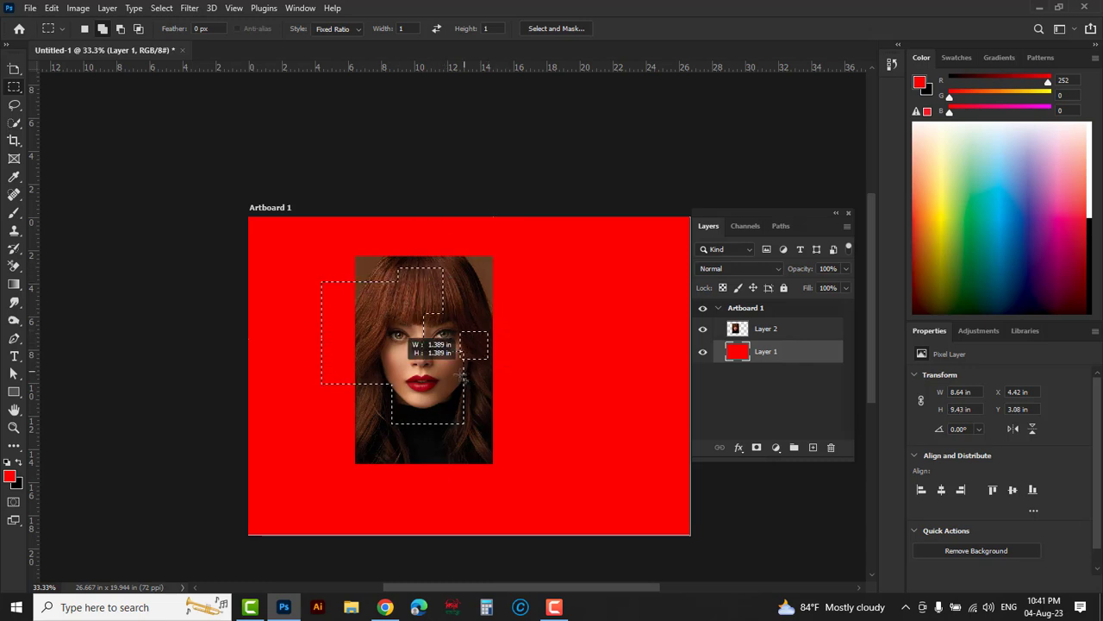
{"action": "mouse_move", "coordinate": [540, 478]}
{"action": "left_mouse_down"}
{"action": "mouse_move", "coordinate": [451, 426]}
{"action": "mouse_move", "coordinate": [470, 406]}
{"action": "left_mouse_up"}
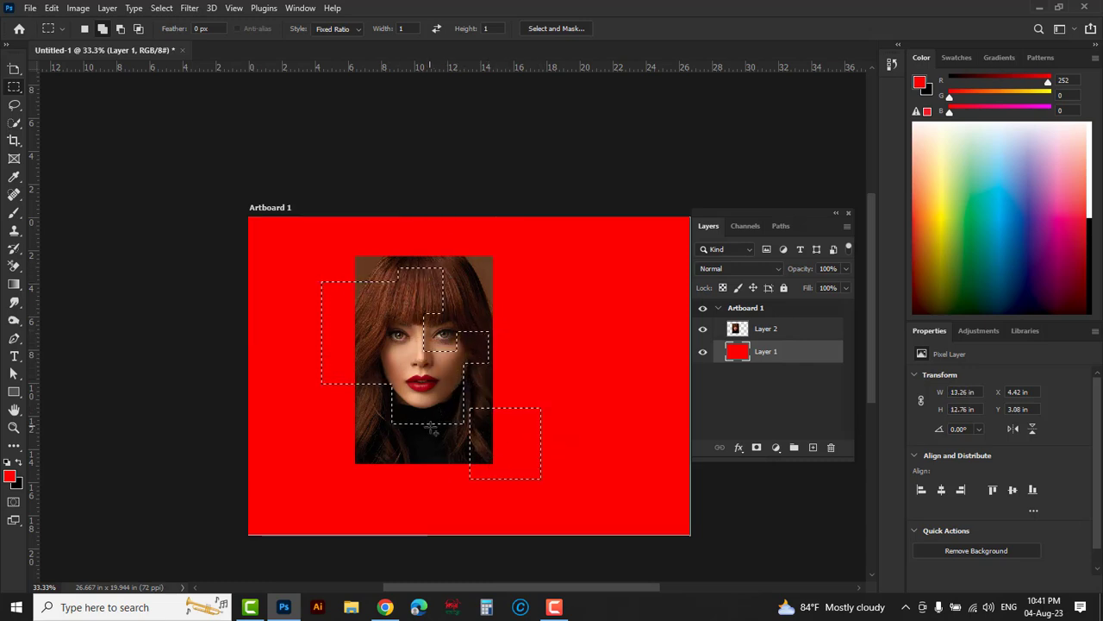
{"action": "left_click_drag", "start_coordinate": [412, 293], "coordinate": [472, 372]}
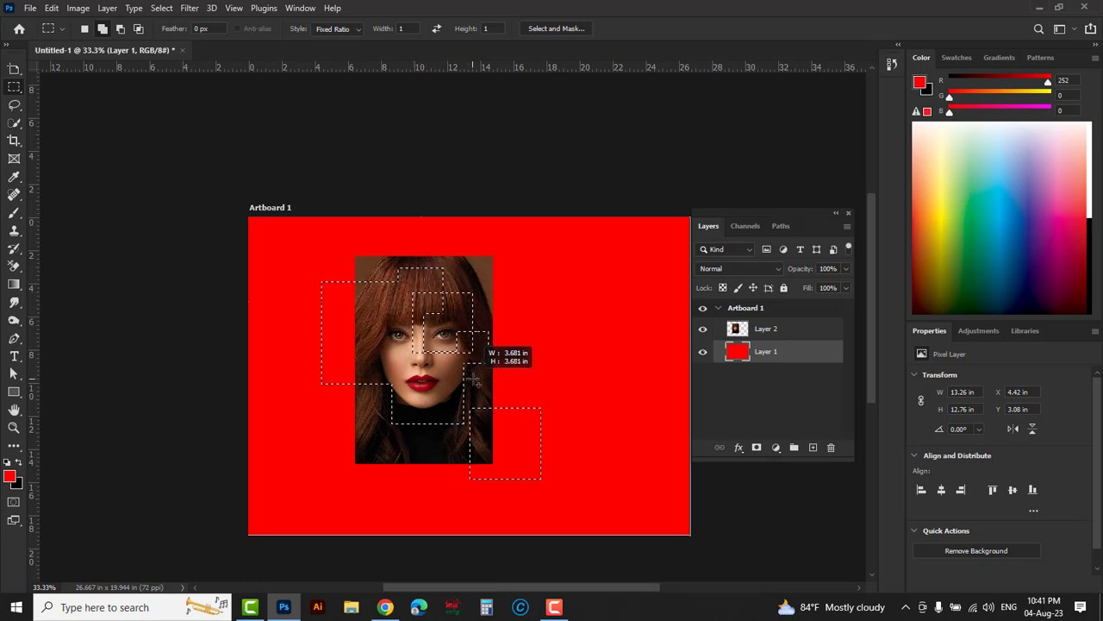
{"action": "left_click_drag", "start_coordinate": [473, 372], "coordinate": [485, 376]}
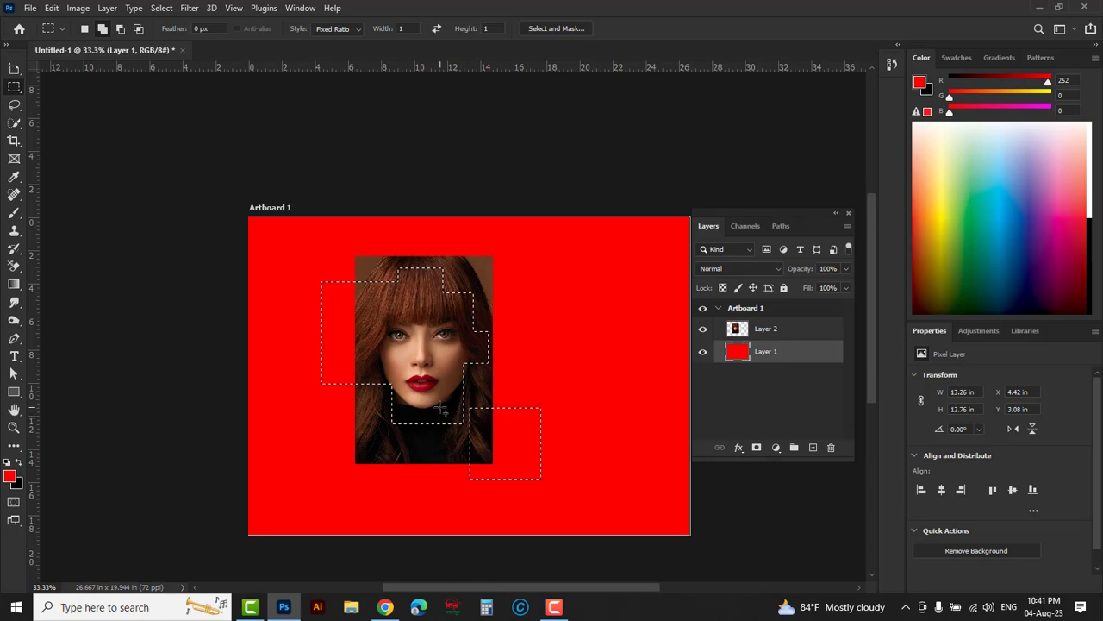
{"action": "left_click_drag", "start_coordinate": [471, 439], "coordinate": [438, 407]}
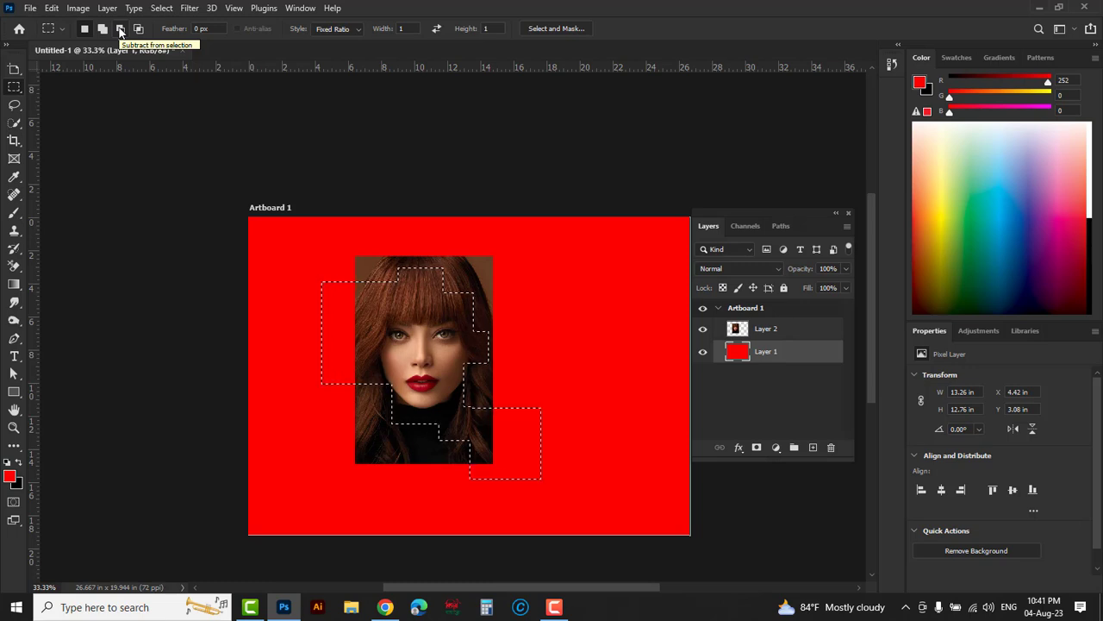
Subtract the lower squares from the selection
{"action": "left_click", "coordinate": [120, 30]}
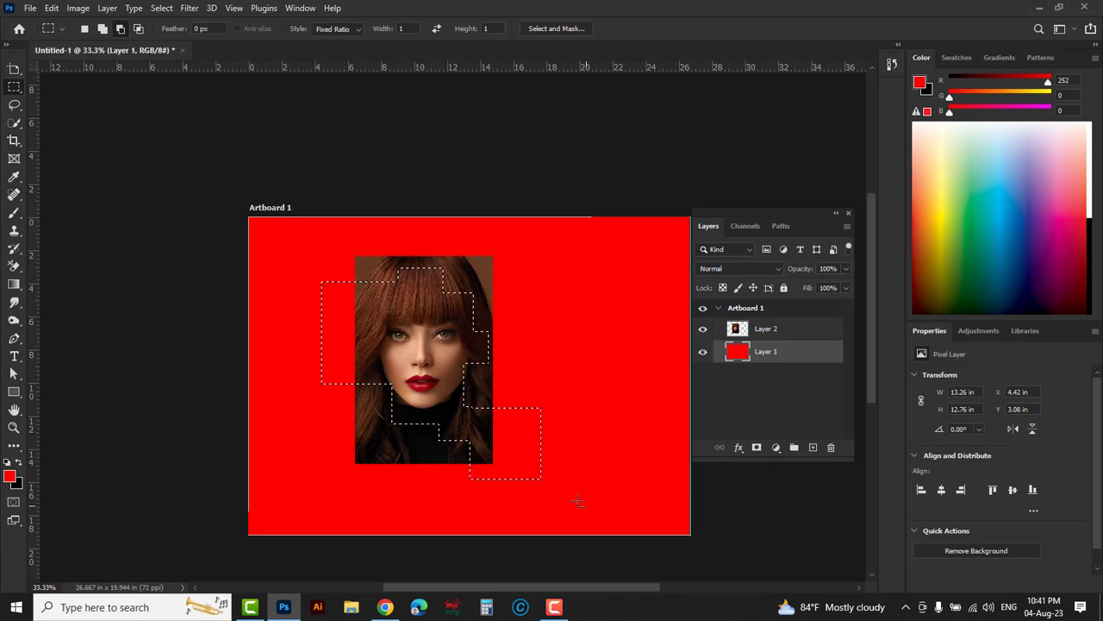
{"action": "left_click_drag", "start_coordinate": [586, 506], "coordinate": [252, 287]}
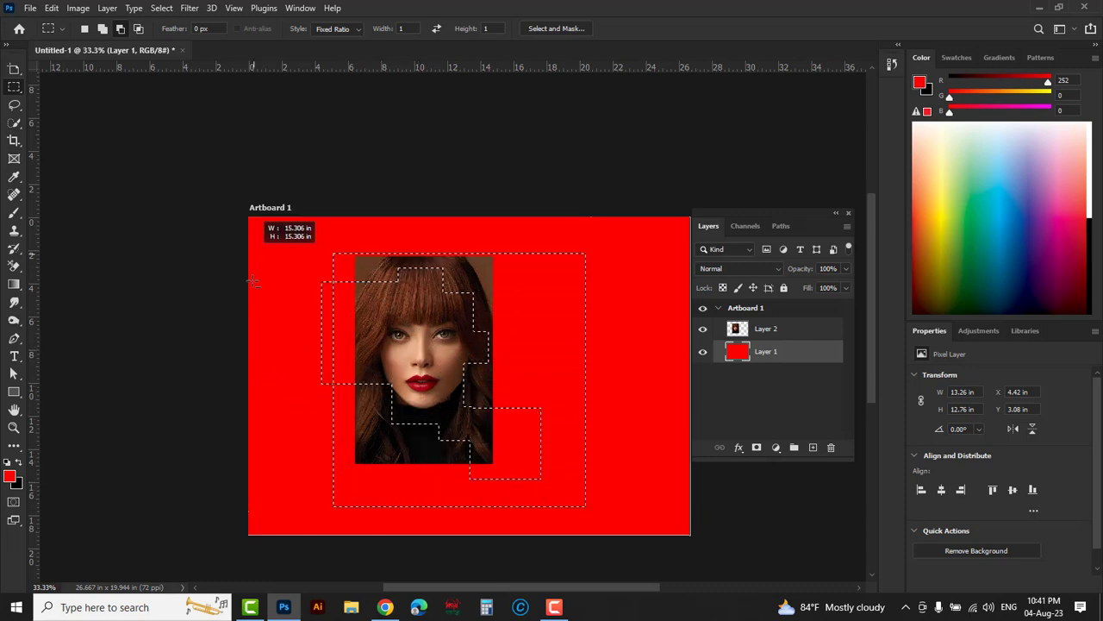
{"action": "left_click_drag", "start_coordinate": [252, 287], "coordinate": [362, 404]}
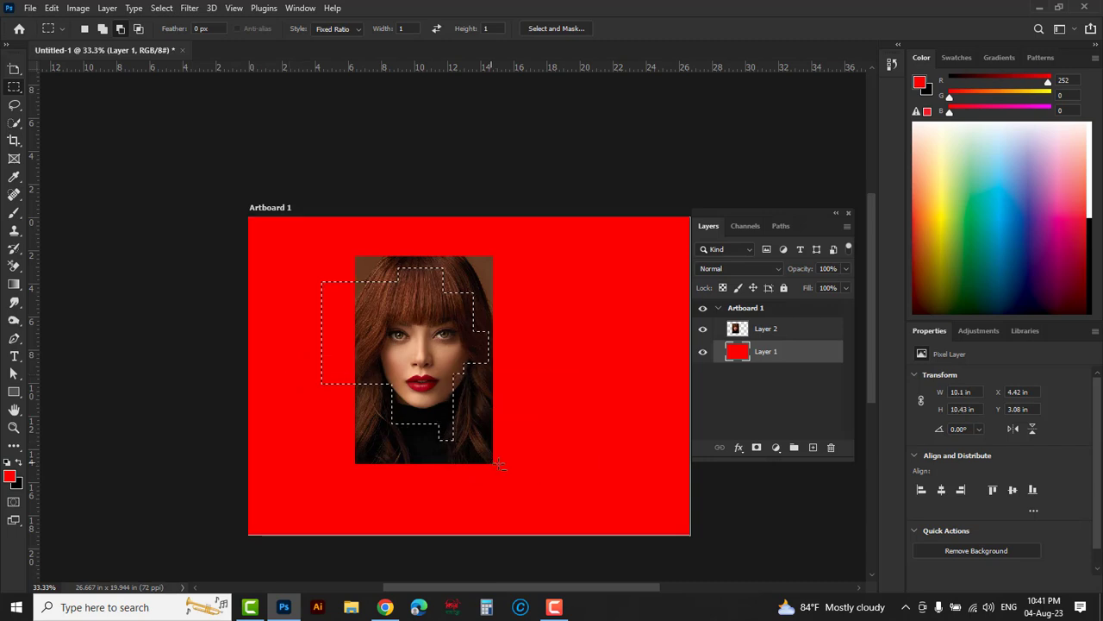
{"action": "left_click_drag", "start_coordinate": [482, 448], "coordinate": [352, 358]}
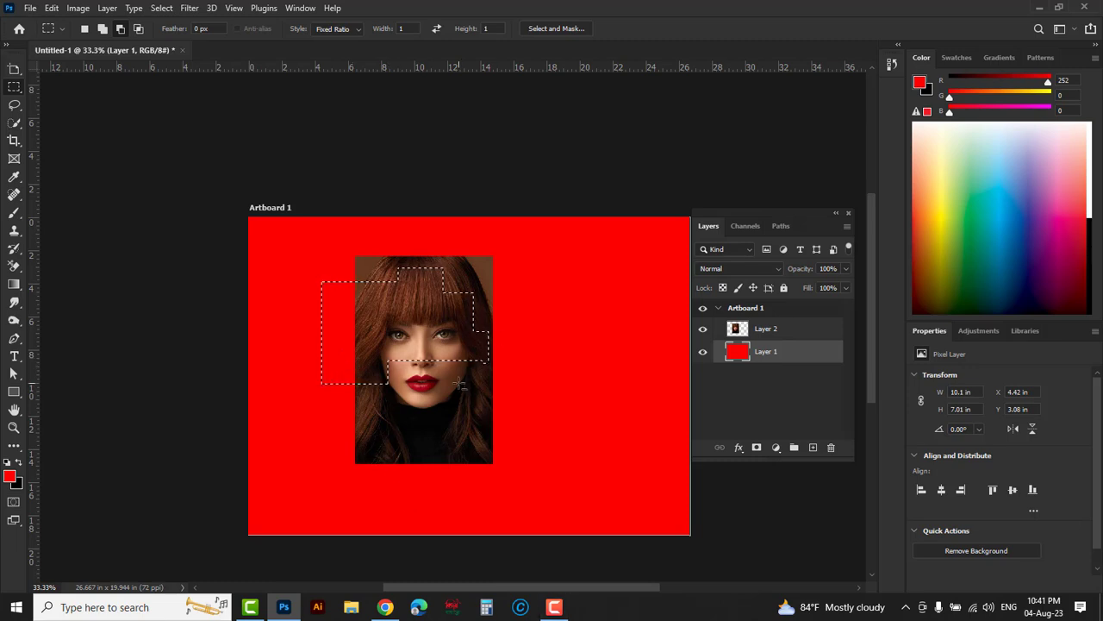
Set marquee style to Normal, remove the last lower square, and add a wide lower-face rectangle
{"action": "left_click", "coordinate": [358, 30]}
{"action": "left_click", "coordinate": [334, 41]}
{"action": "left_click", "coordinate": [122, 30]}
{"action": "left_click_drag", "start_coordinate": [567, 443], "coordinate": [296, 347]}
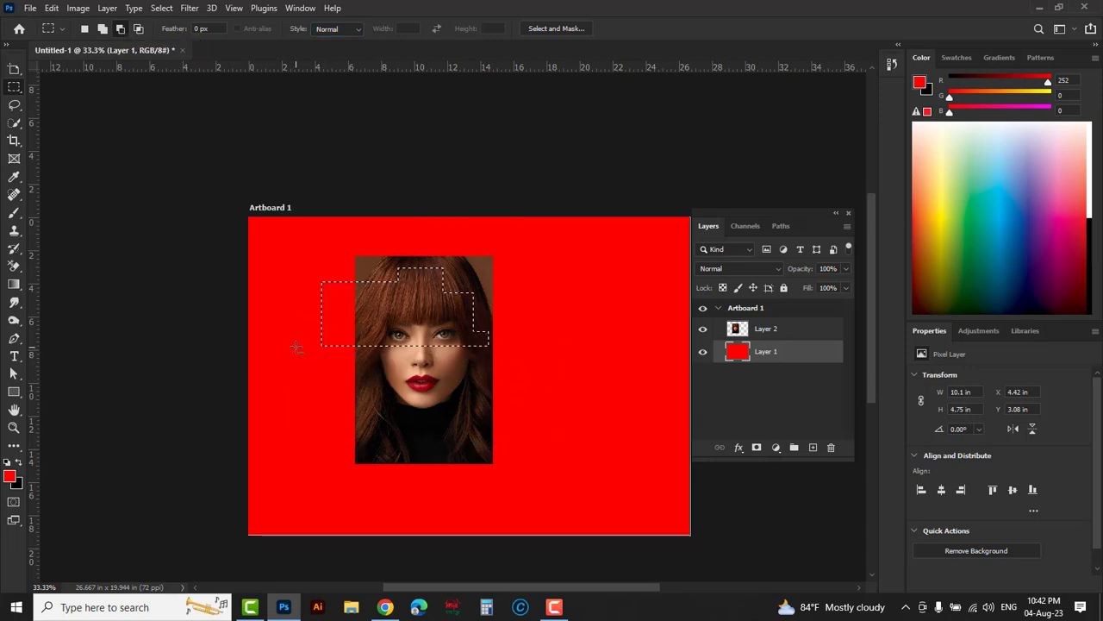
{"action": "left_click", "coordinate": [103, 30]}
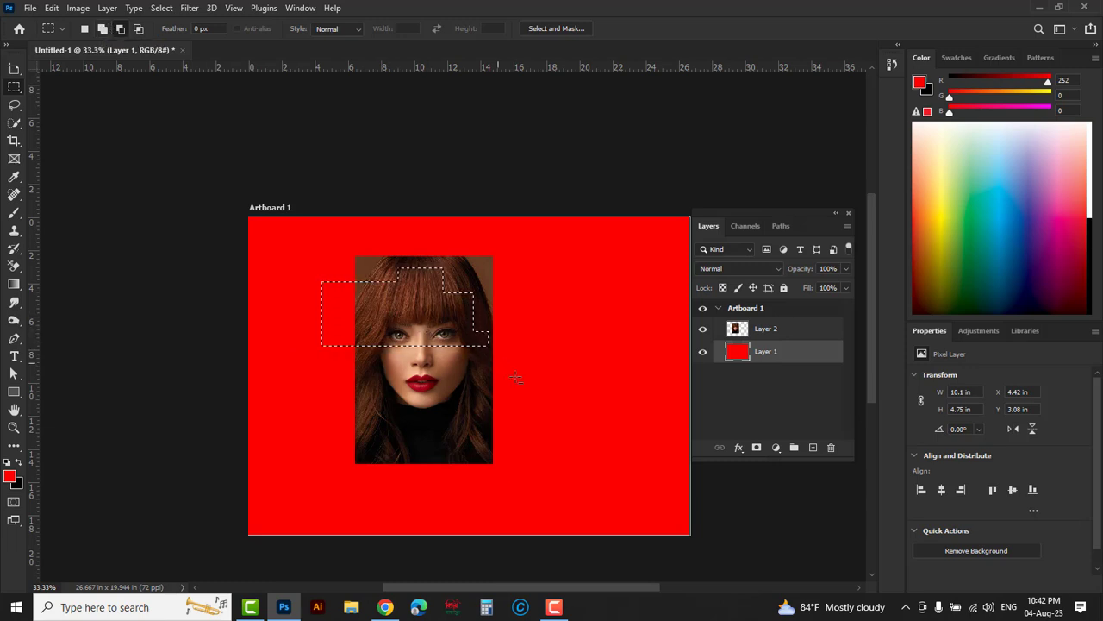
{"action": "left_click_drag", "start_coordinate": [559, 440], "coordinate": [385, 324]}
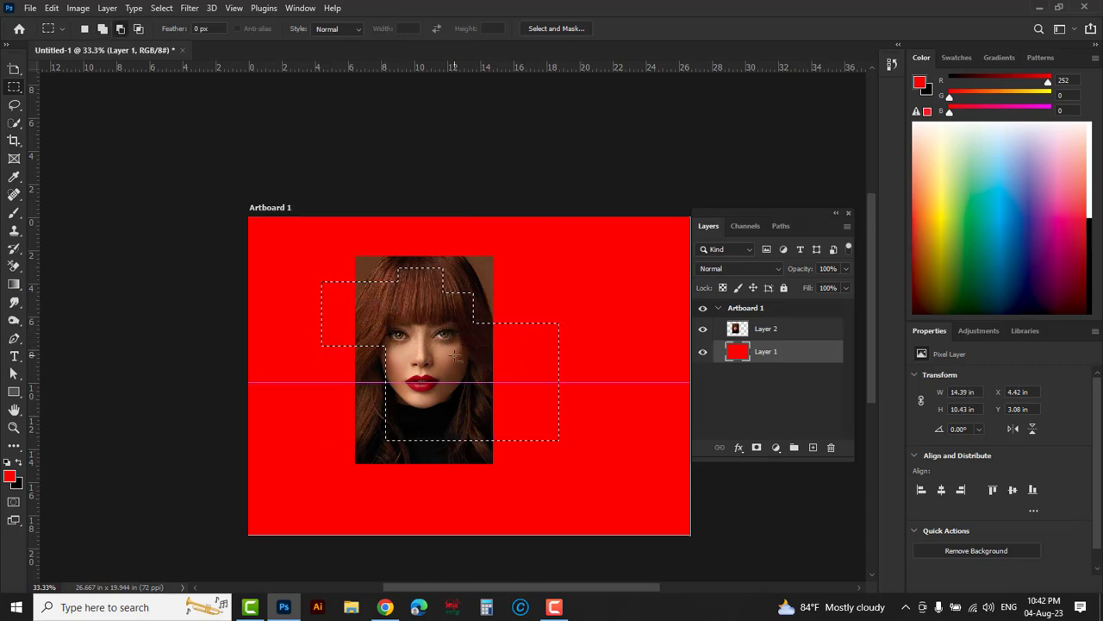
Intersect the selection with a face-wide band and a face rectangle, keeping the eye-and-lips patch
{"action": "left_click", "coordinate": [139, 30]}
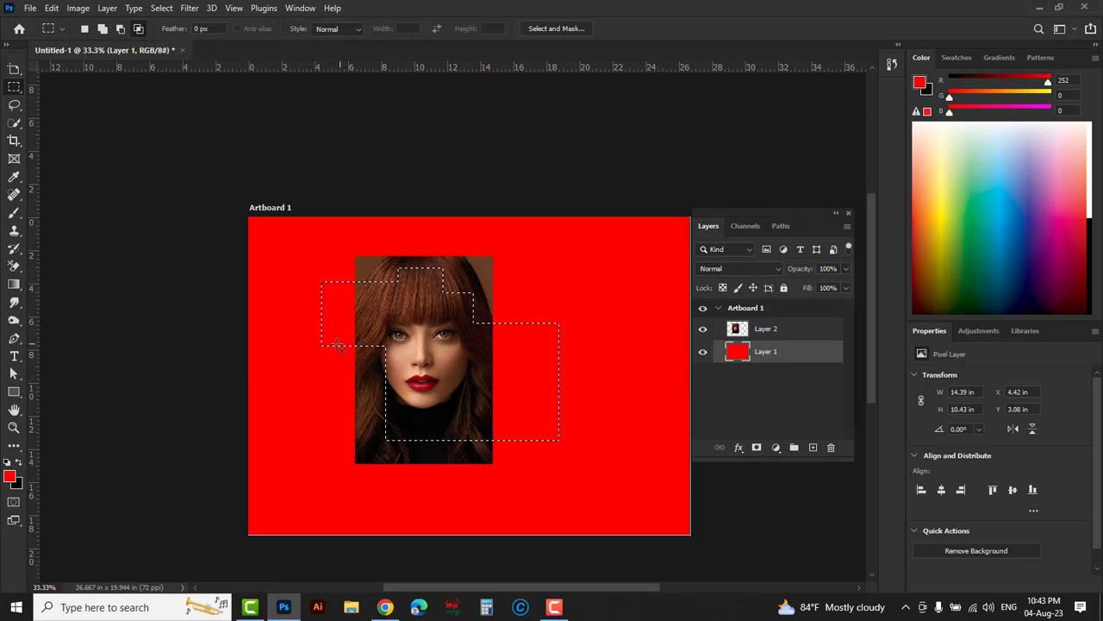
{"action": "left_click_drag", "start_coordinate": [282, 310], "coordinate": [606, 392]}
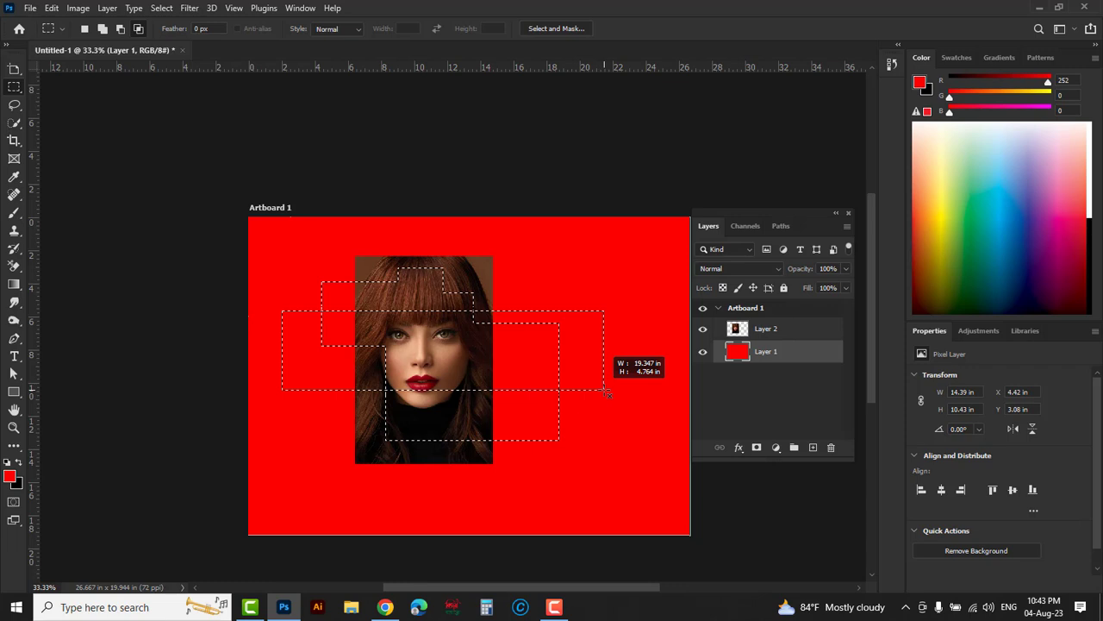
{"action": "left_click_drag", "start_coordinate": [606, 393], "coordinate": [604, 389]}
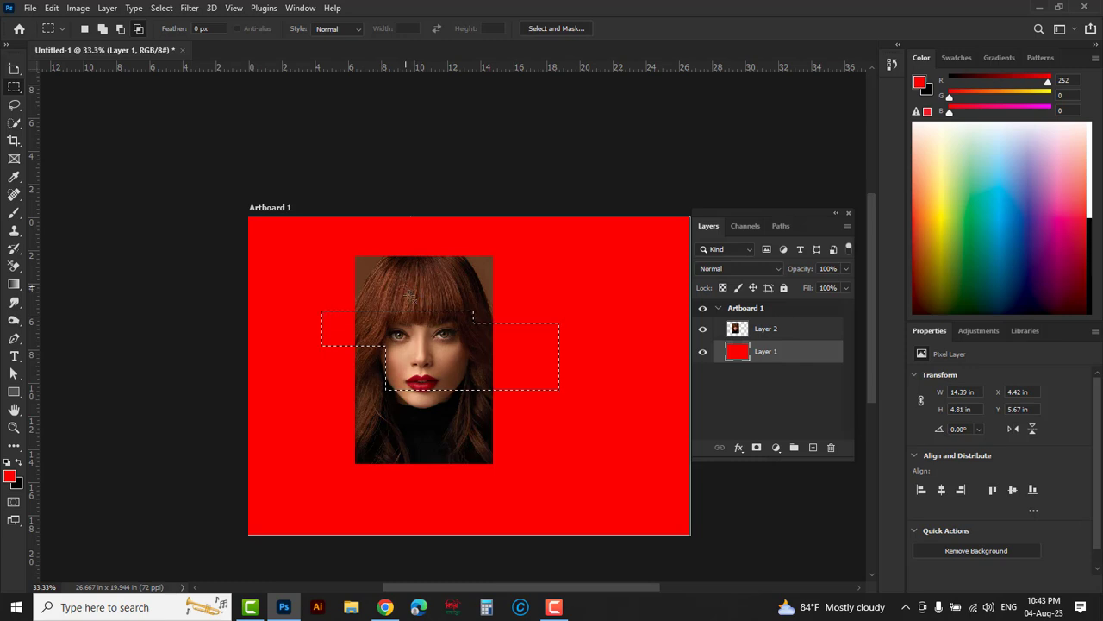
{"action": "mouse_move", "coordinate": [406, 286]}
{"action": "left_mouse_down"}
{"action": "mouse_move", "coordinate": [460, 424]}
{"action": "mouse_move", "coordinate": [487, 424]}
{"action": "left_mouse_up"}
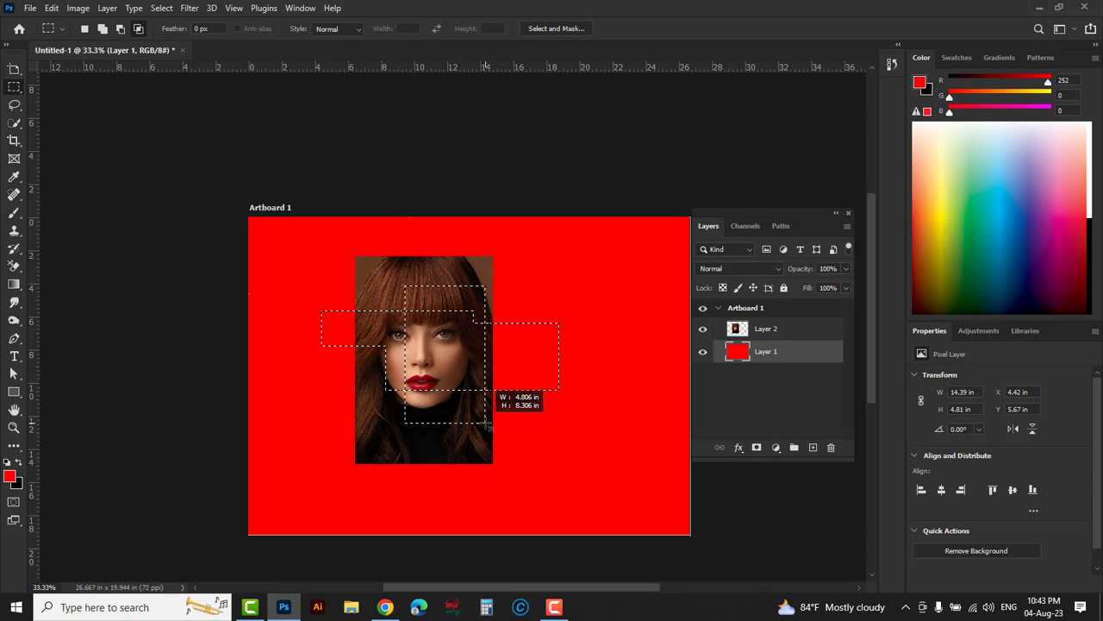
{"action": "left_click_drag", "start_coordinate": [486, 424], "coordinate": [486, 424]}
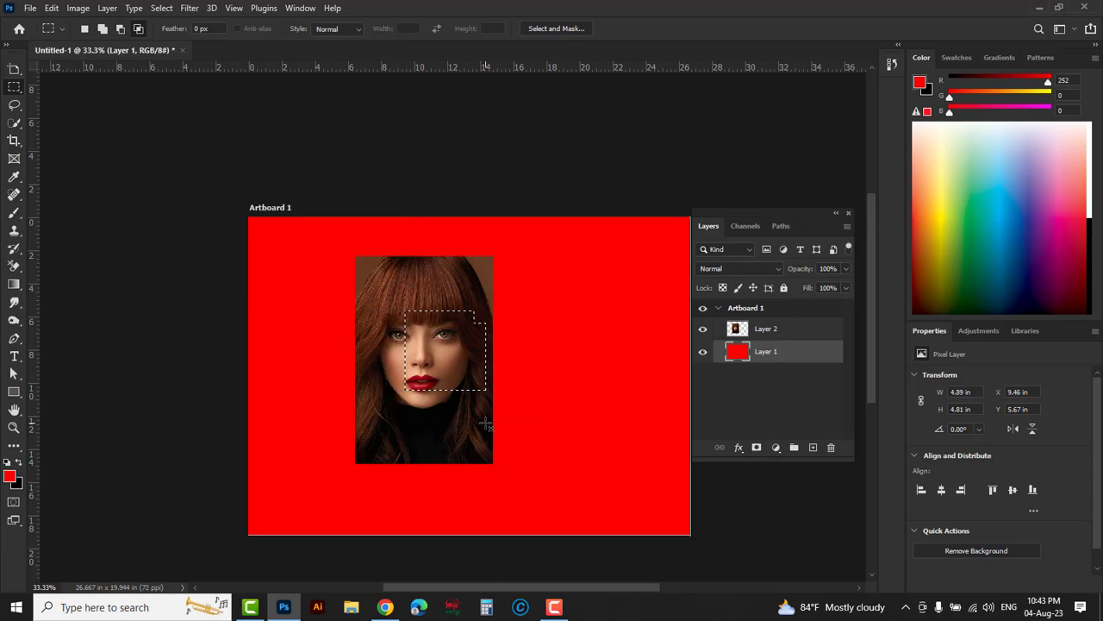
Copy the eye-and-lips patch onto Layer 3, move it upper right, and reshow Layer 2
{"action": "left_click", "coordinate": [767, 331]}
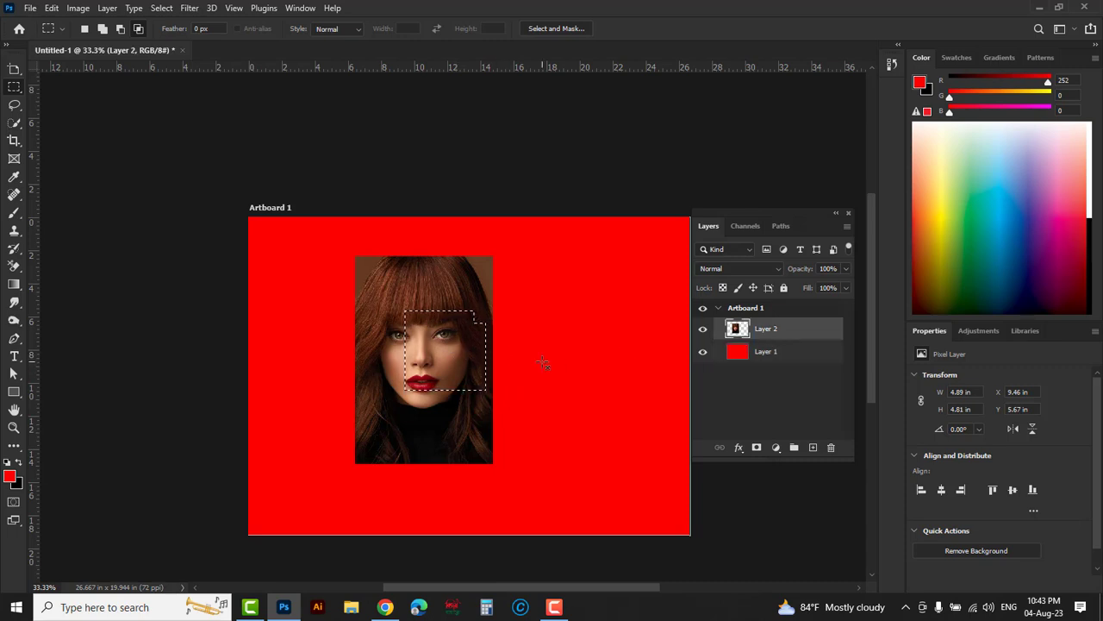
{"action": "key", "text": "ctrl+j"}
{"action": "left_click", "coordinate": [703, 351]}
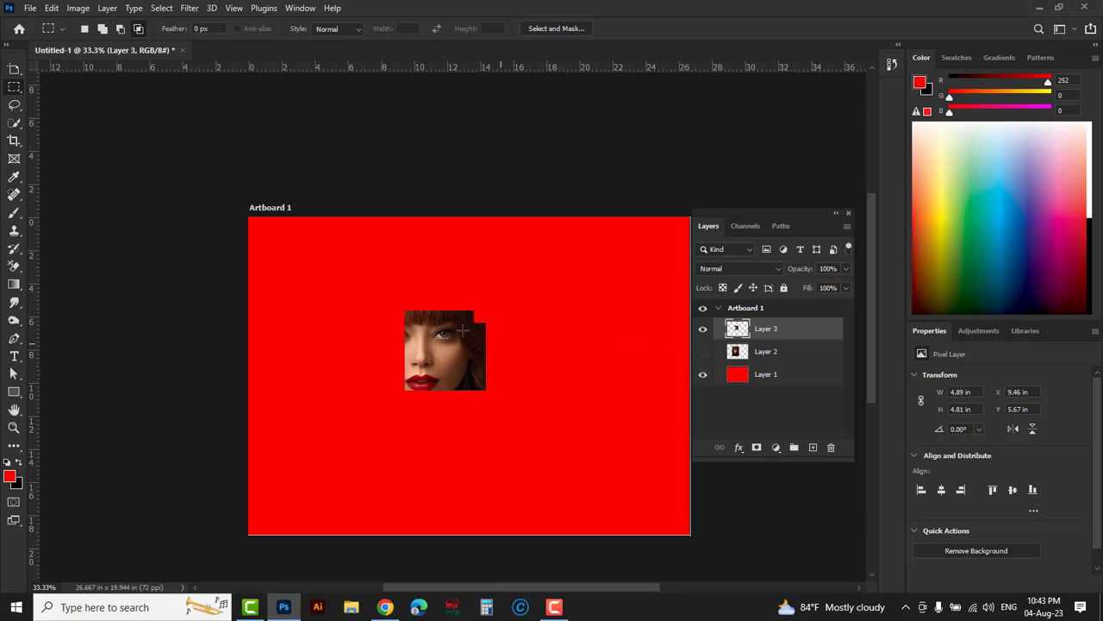
{"action": "left_click", "coordinate": [14, 69]}
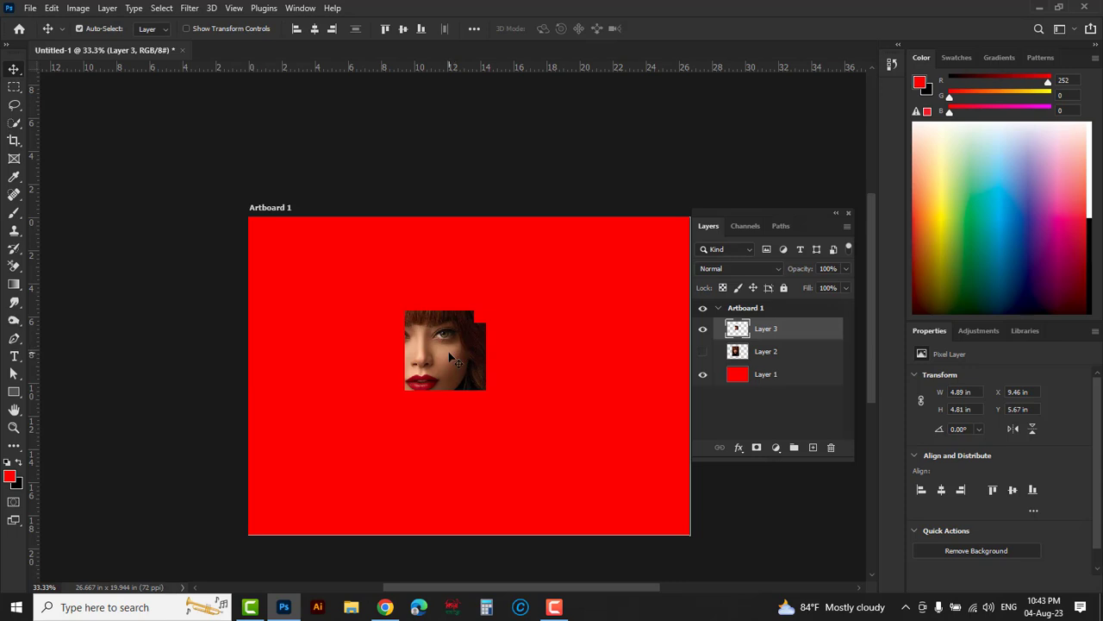
{"action": "left_click_drag", "start_coordinate": [450, 356], "coordinate": [613, 302]}
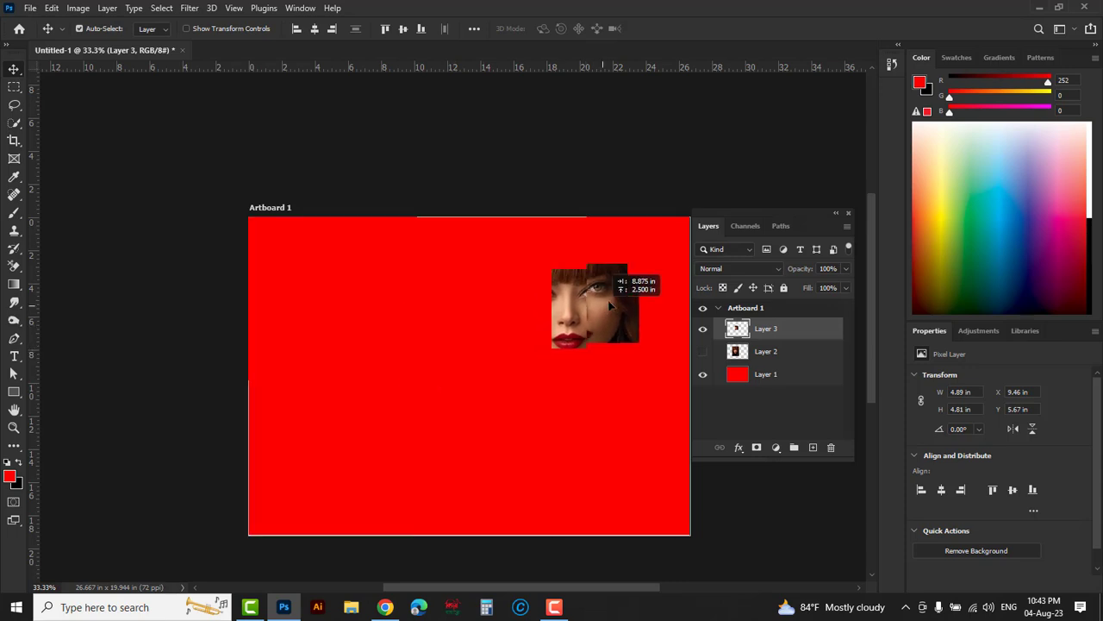
{"action": "left_click", "coordinate": [784, 355]}
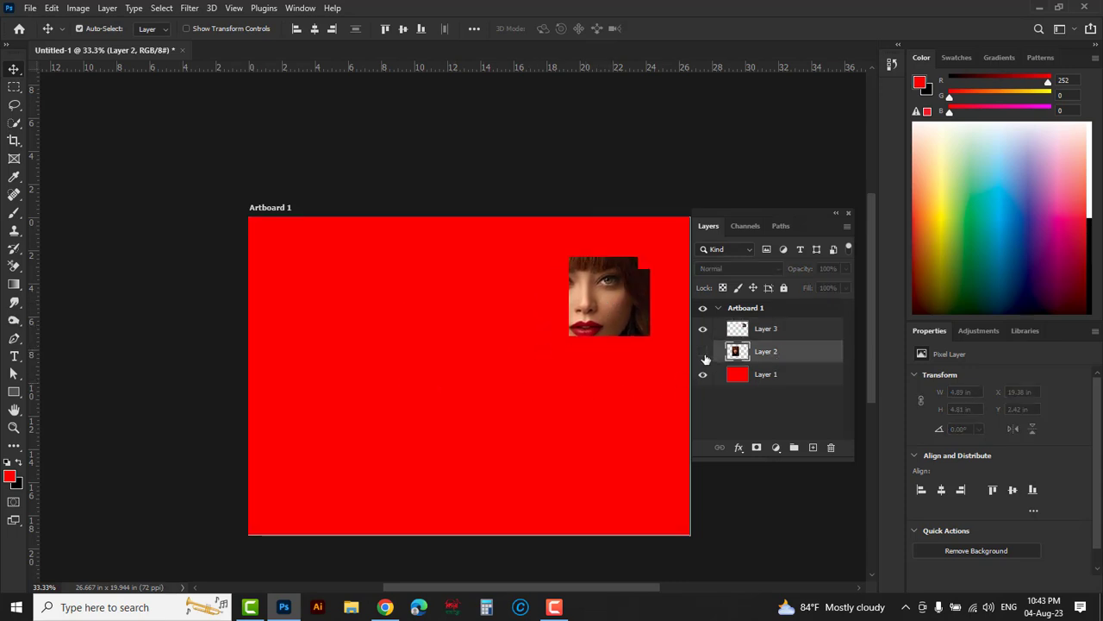
{"action": "left_click", "coordinate": [702, 351]}
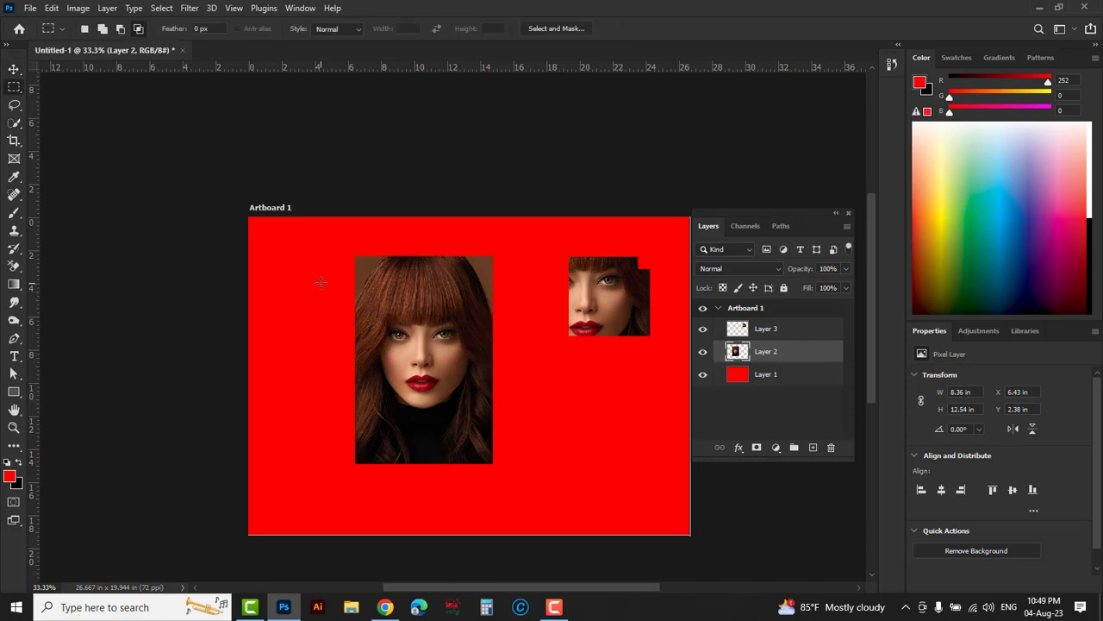
Set the marquee style to Fixed Ratio 2:2, draw a test square, then deselect
{"action": "left_click", "coordinate": [354, 32]}
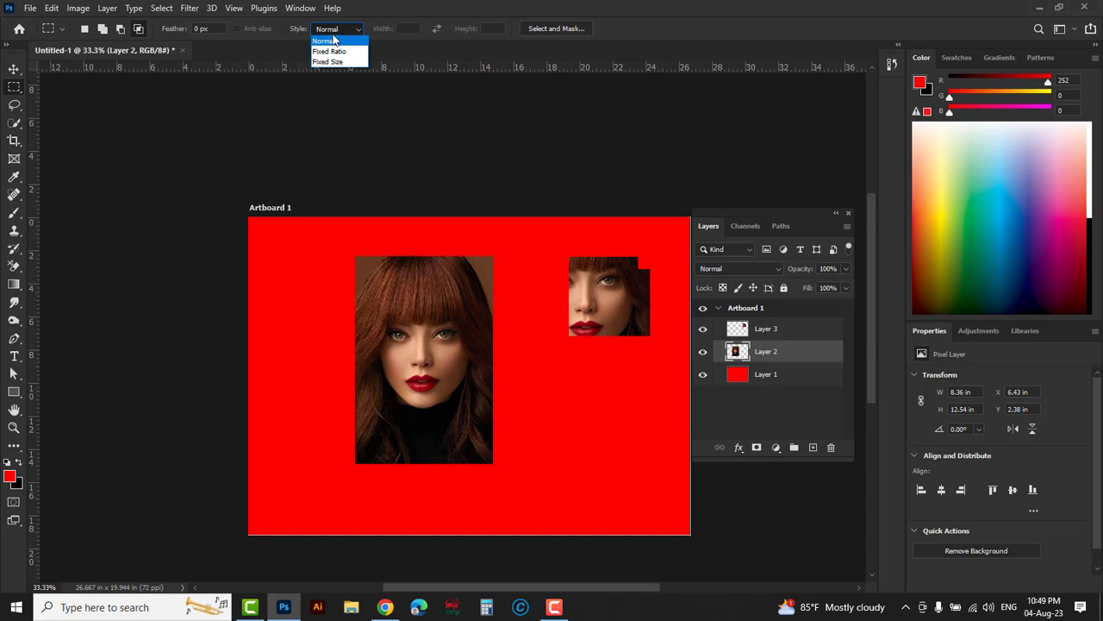
{"action": "left_click", "coordinate": [333, 52]}
{"action": "type", "text": "2"}
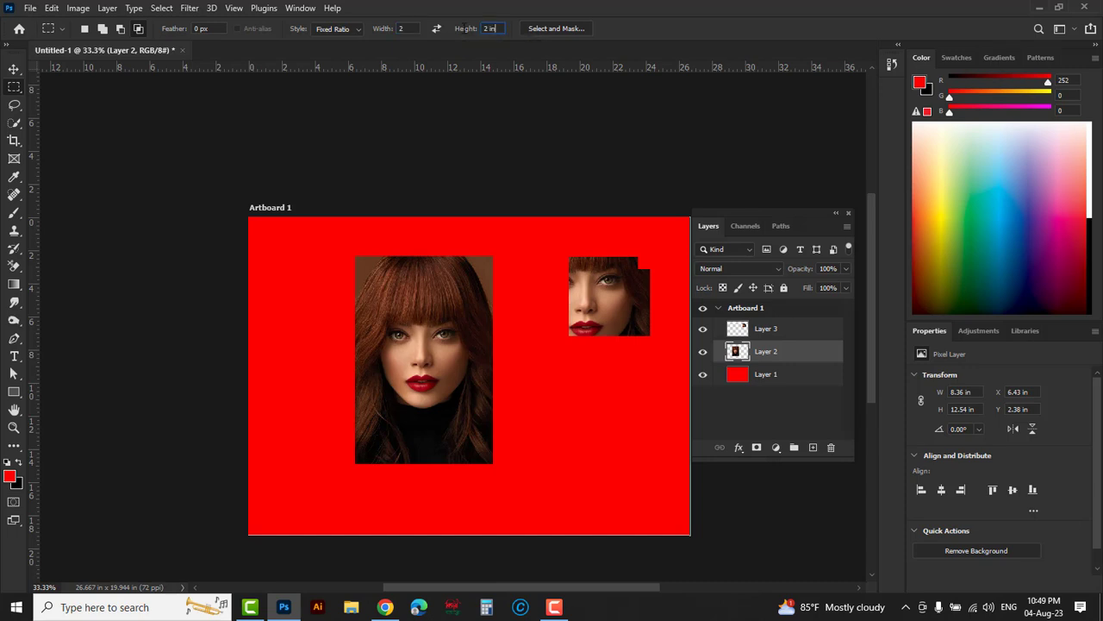
{"action": "left_click_drag", "start_coordinate": [300, 267], "coordinate": [443, 388]}
{"action": "left_click_drag", "start_coordinate": [298, 269], "coordinate": [437, 407]}
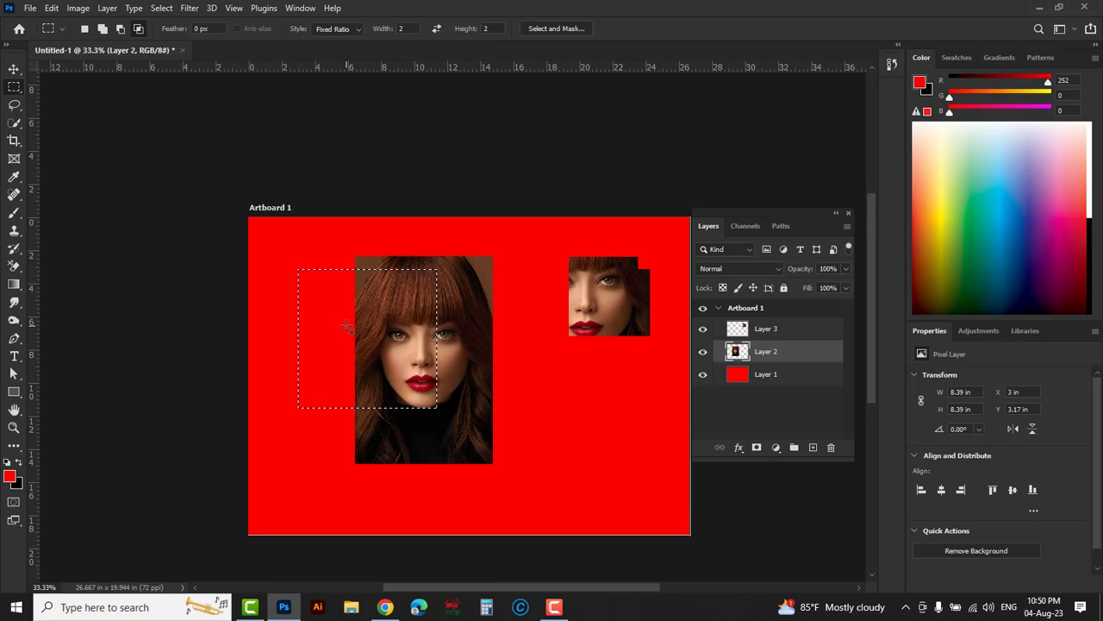
{"action": "key", "text": "ctrl+d"}
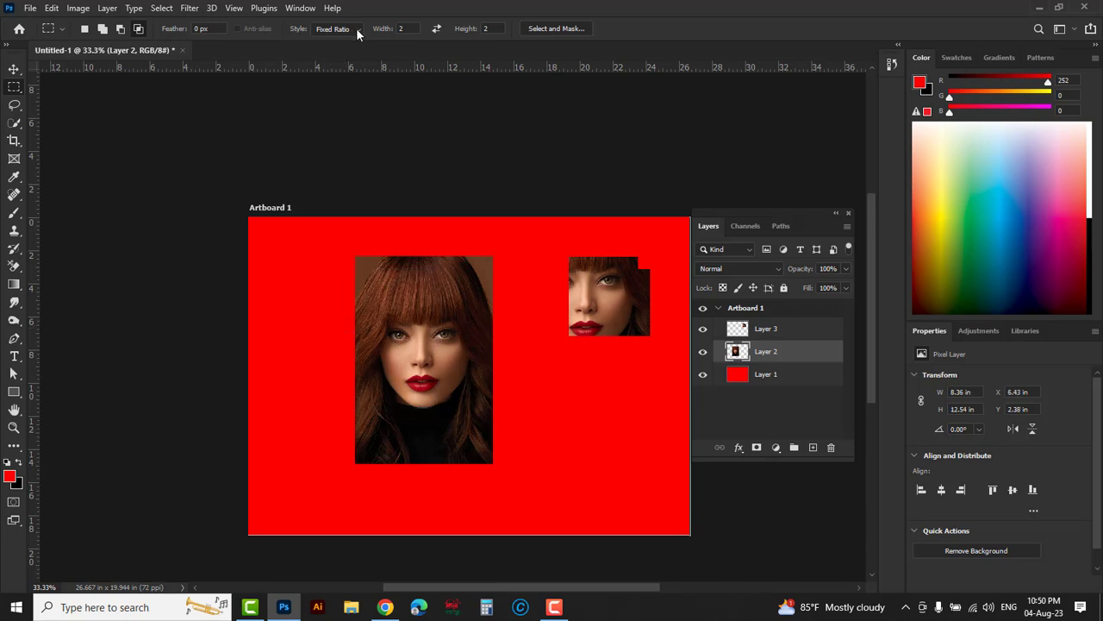
Switch the marquee style to Fixed Size with 5 in width and height
{"action": "left_click", "coordinate": [357, 32]}
{"action": "left_click", "coordinate": [325, 65]}
{"action": "left_click", "coordinate": [487, 29]}
Change the fixed selection size from 5 × 5 to 10 × 5 inches, try it on the portrait, then deselect
{"action": "left_click", "coordinate": [322, 321]}
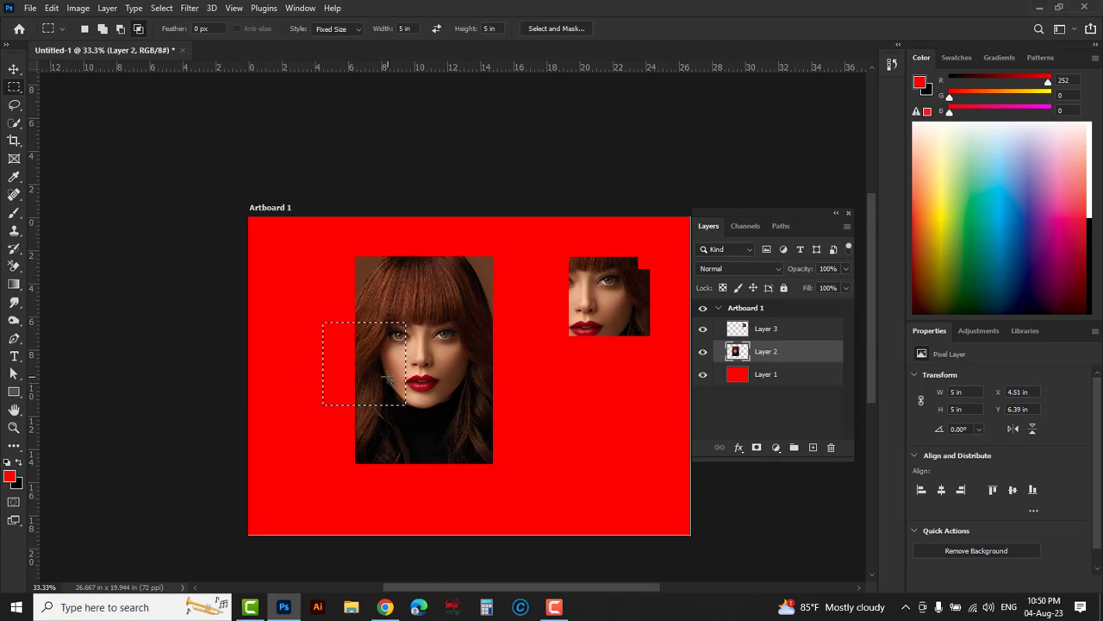
{"action": "double_click", "coordinate": [402, 29]}
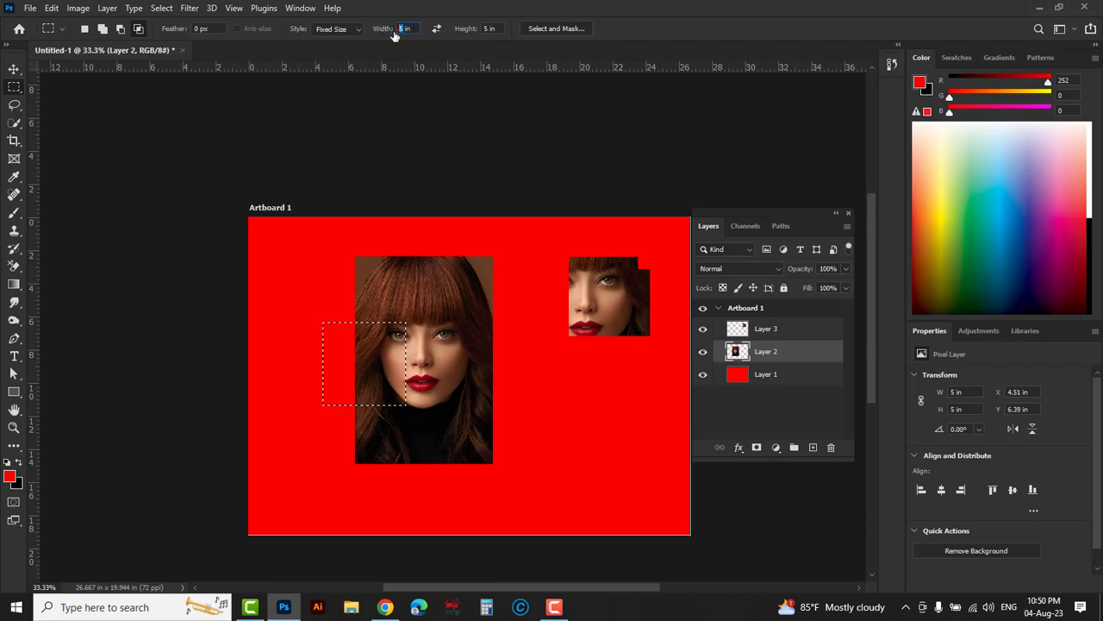
{"action": "type", "text": "10"}
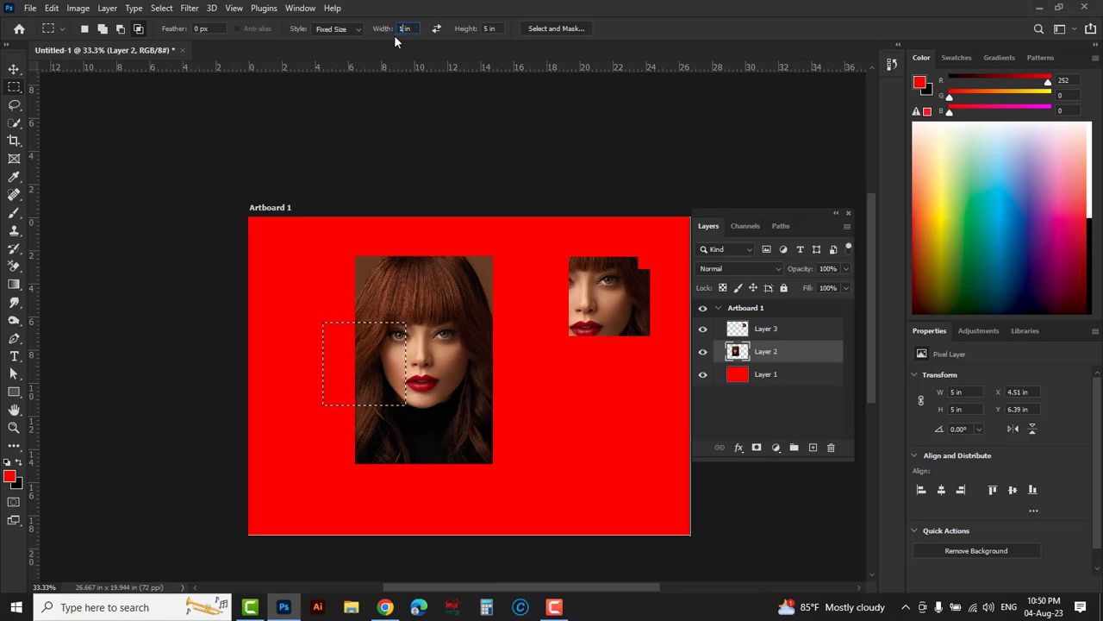
{"action": "key", "text": "Return"}
{"action": "key", "text": "ctrl+d"}
{"action": "left_click", "coordinate": [424, 294]}
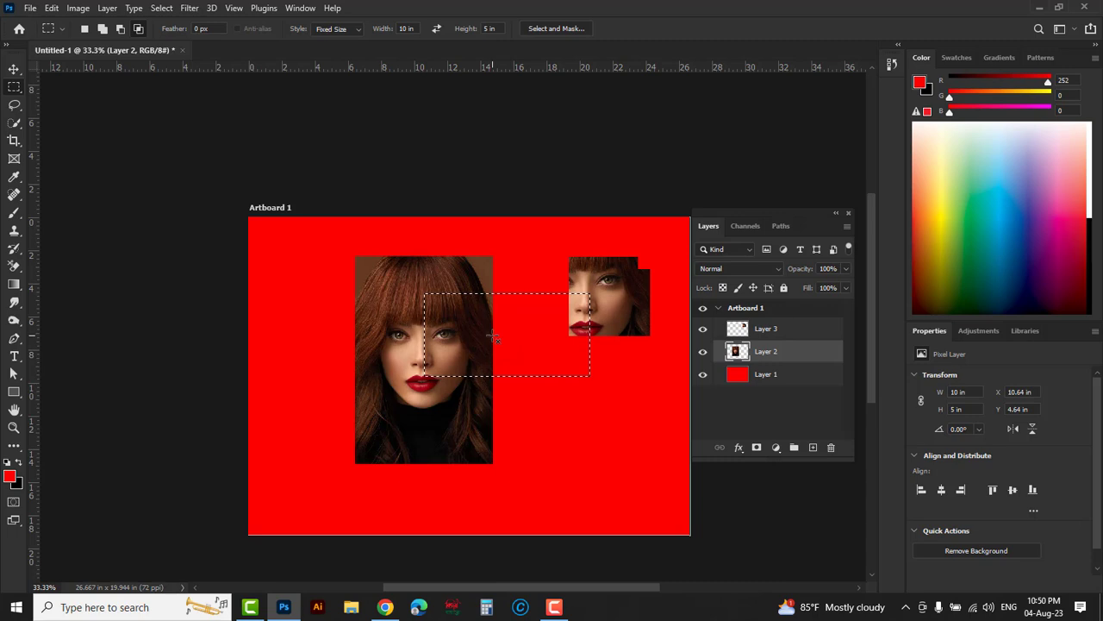
{"action": "key", "text": "ctrl+d"}
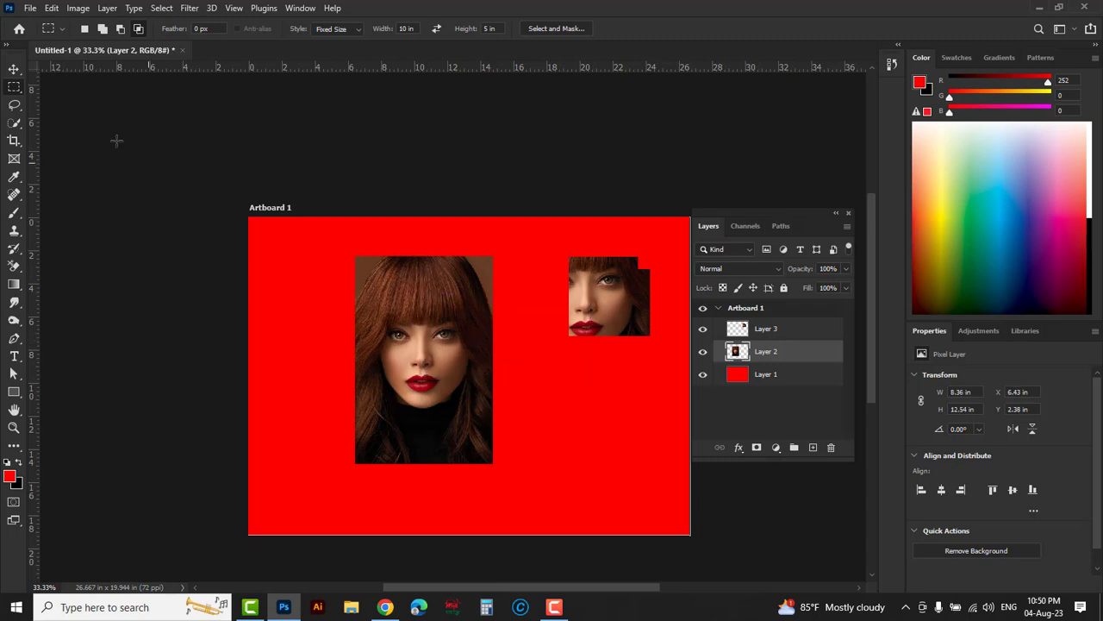
Draw a large circular selection around the face with the Elliptical Marquee
{"action": "right_click", "coordinate": [15, 91]}
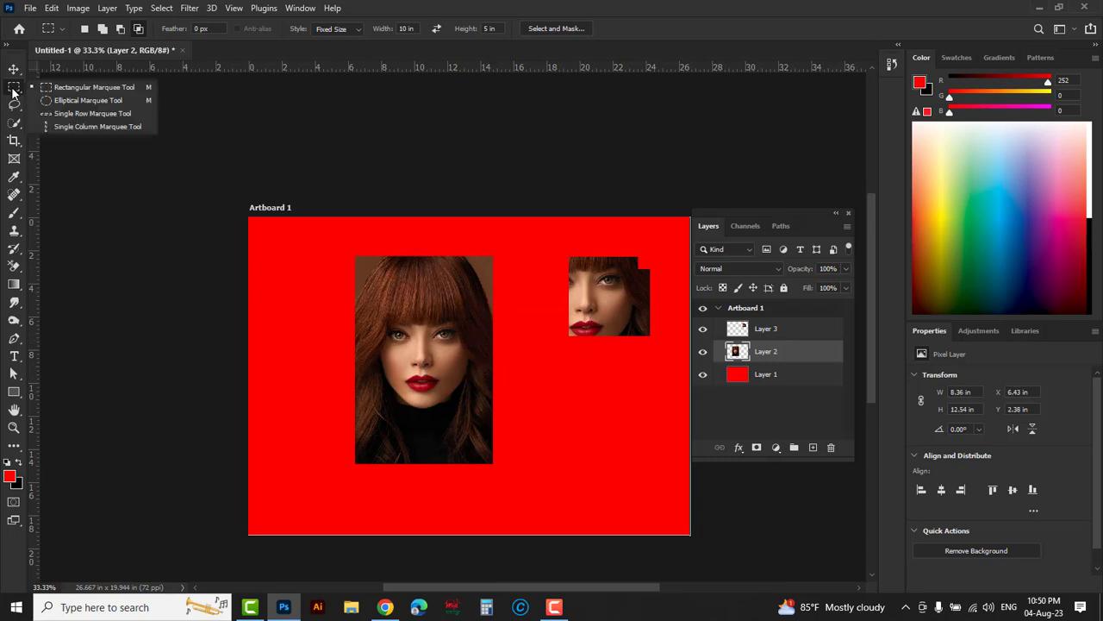
{"action": "left_click", "coordinate": [66, 101]}
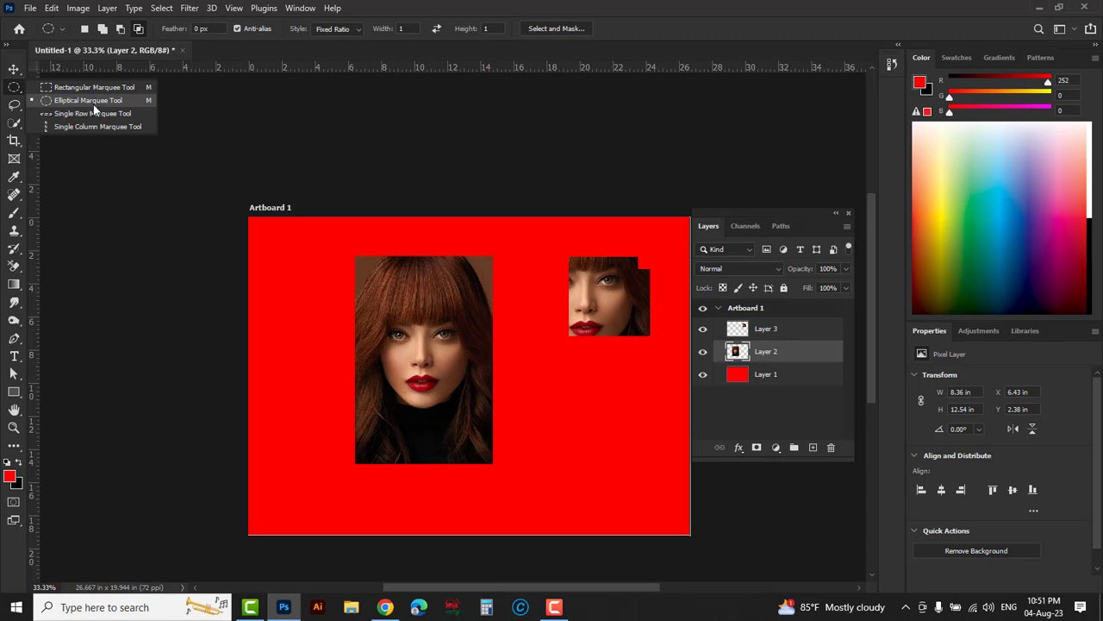
{"action": "left_click", "coordinate": [93, 105]}
{"action": "left_click_drag", "start_coordinate": [421, 347], "coordinate": [595, 440]}
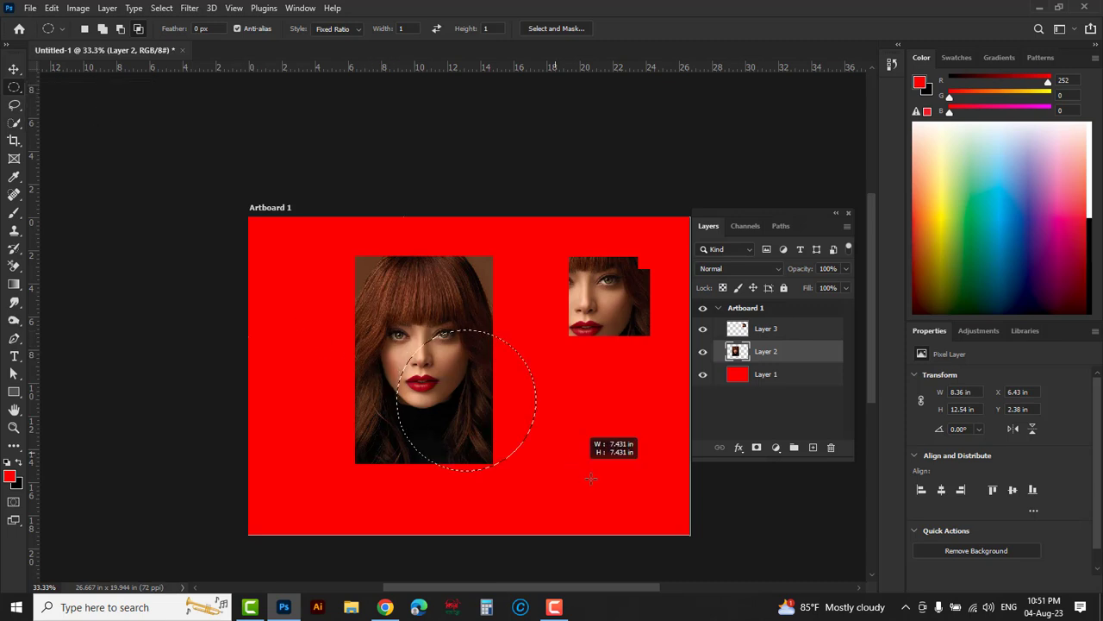
{"action": "left_click_drag", "start_coordinate": [397, 328], "coordinate": [552, 483]}
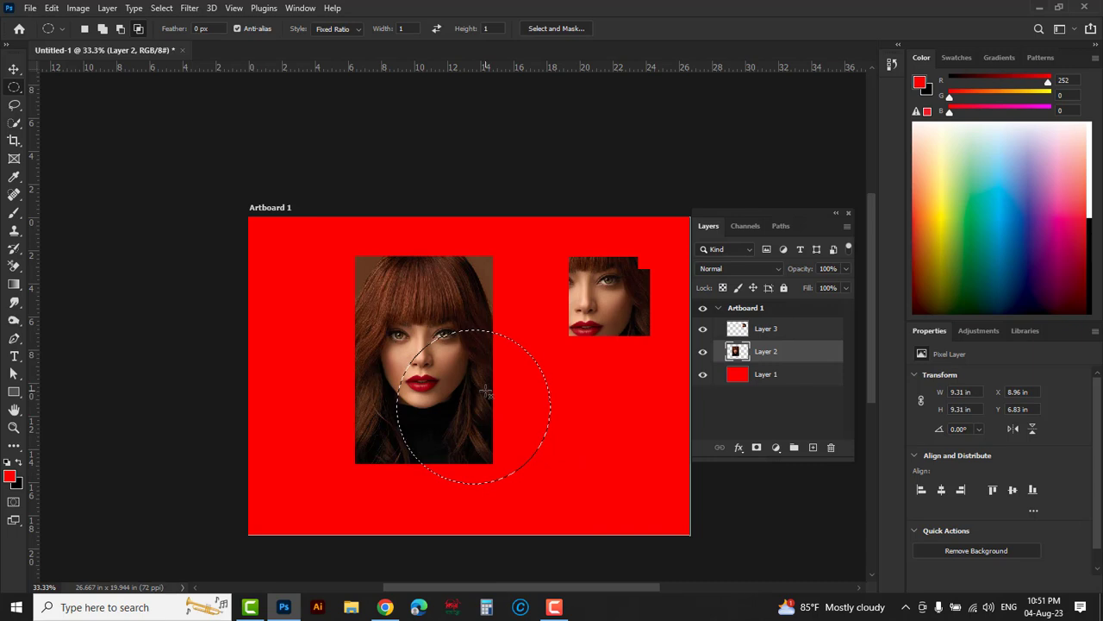
{"action": "left_click", "coordinate": [462, 398]}
{"action": "left_click_drag", "start_coordinate": [420, 355], "coordinate": [556, 466]}
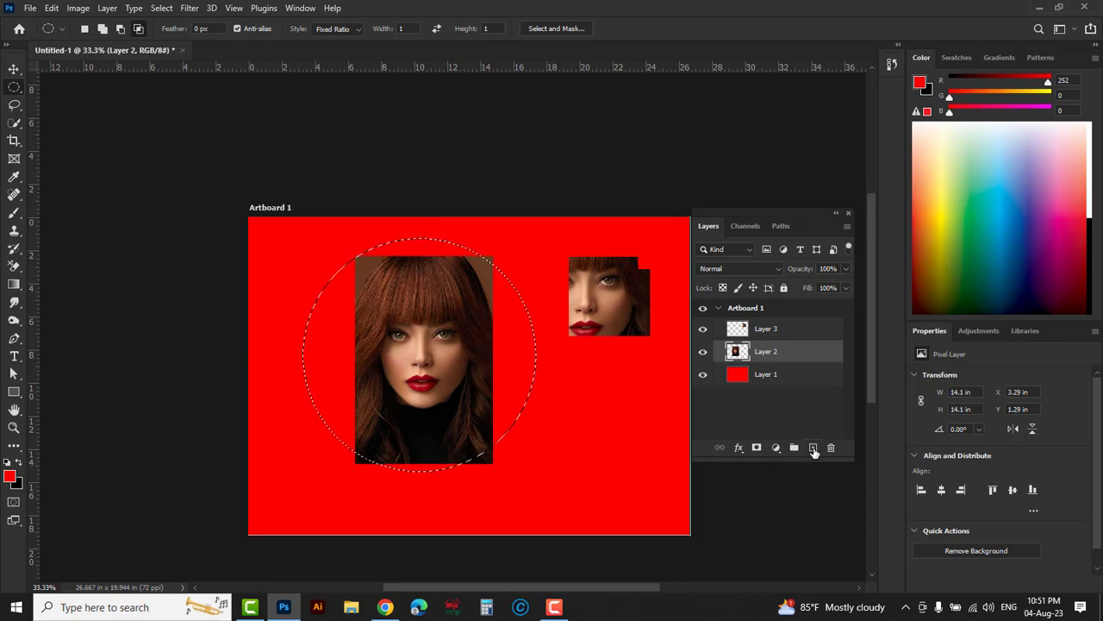
Fill the circle with #1f6600 on a new Layer 4, deselect, and move it below the portrait
{"action": "left_click", "coordinate": [813, 447]}
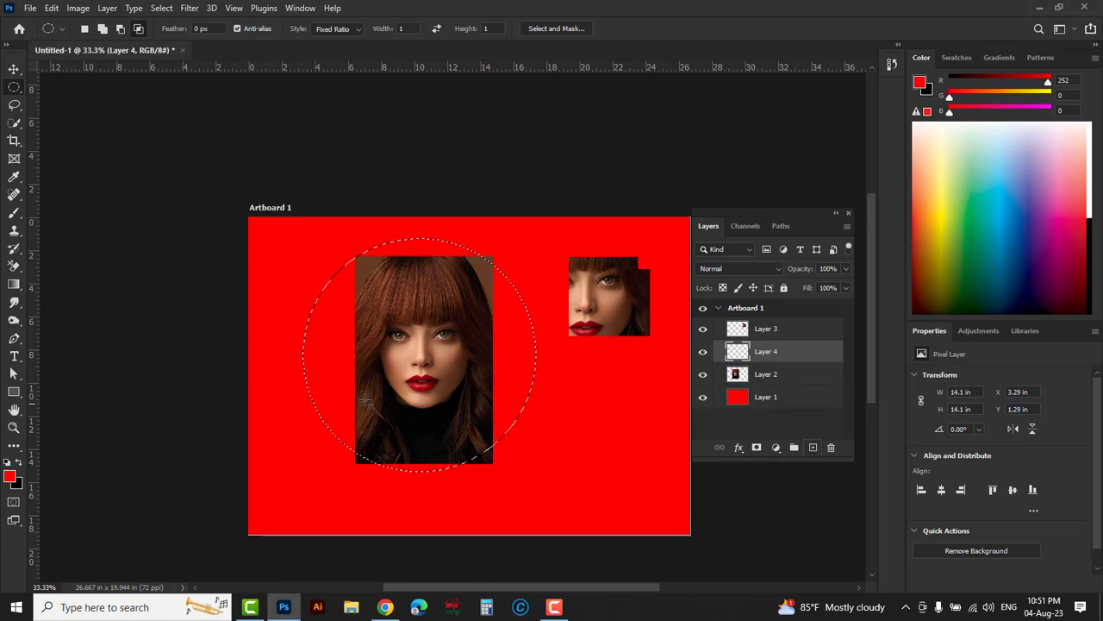
{"action": "left_click", "coordinate": [10, 478]}
{"action": "left_click", "coordinate": [833, 406]}
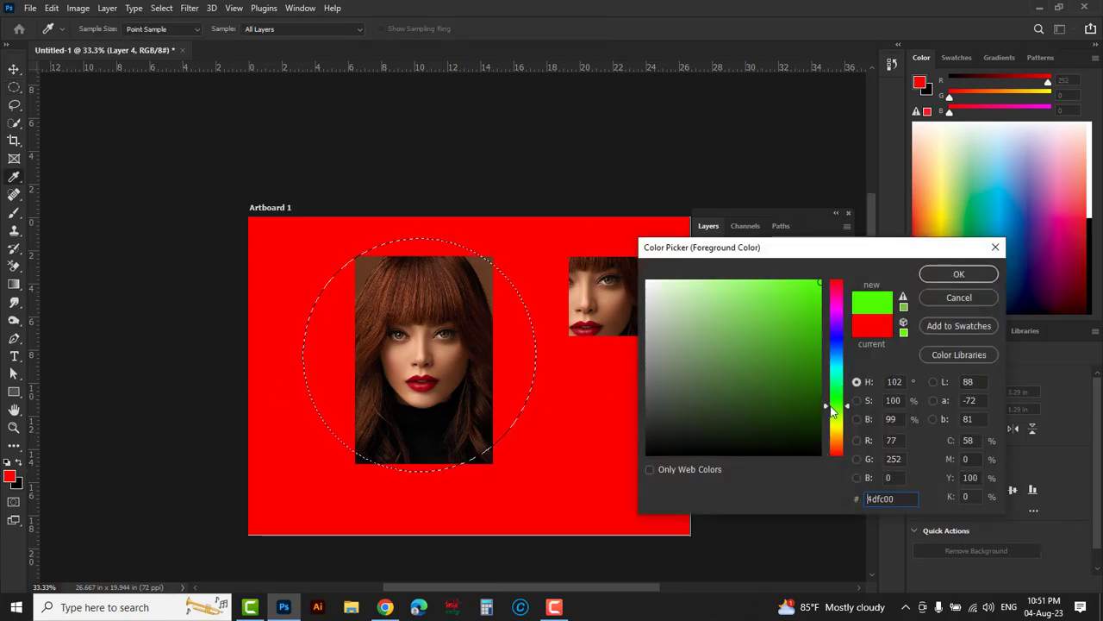
{"action": "type", "text": "1f6600"}
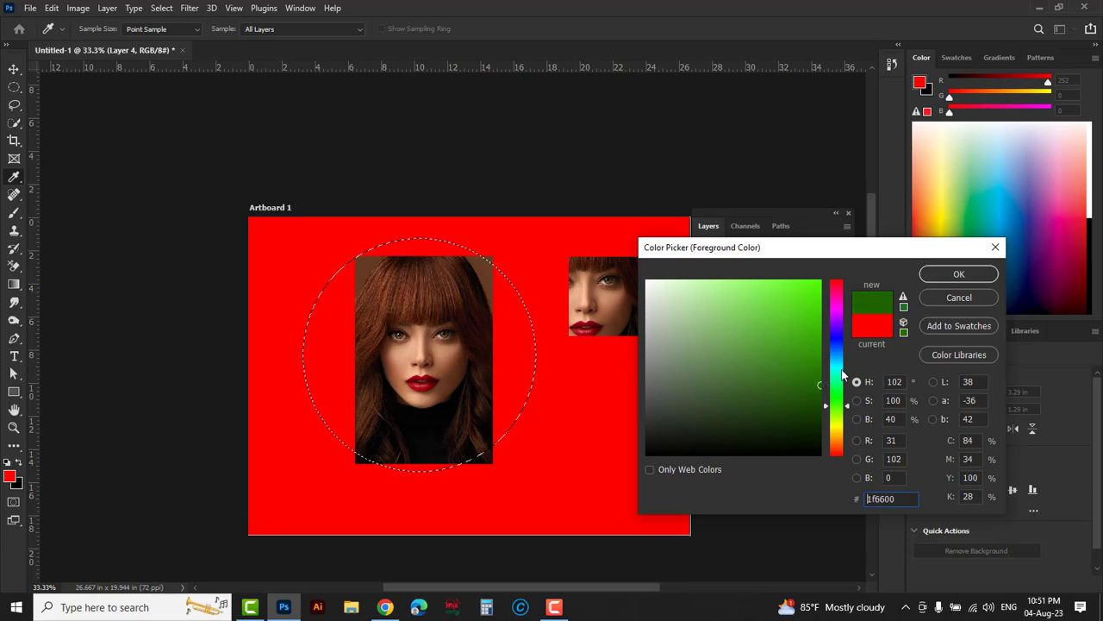
{"action": "left_click", "coordinate": [948, 274]}
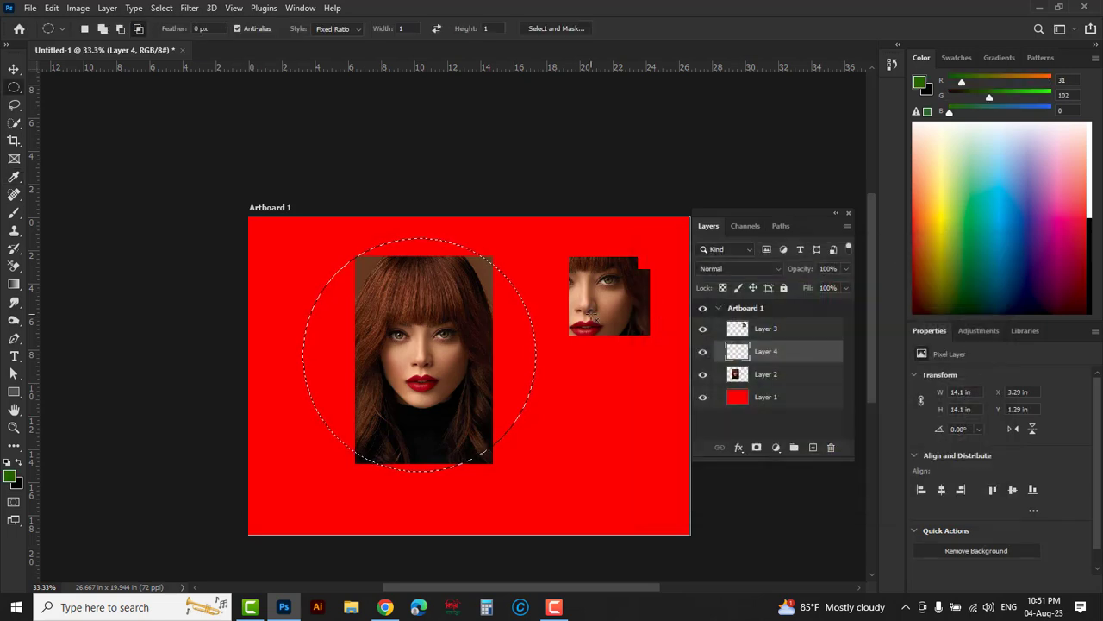
{"action": "key", "text": "alt+BackSpace"}
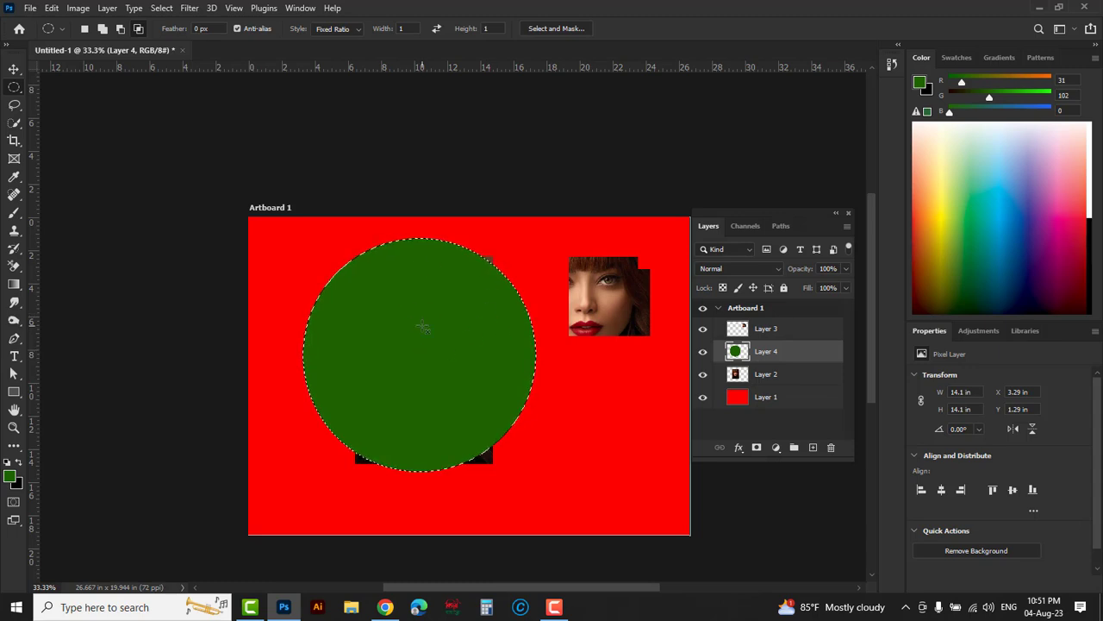
{"action": "key", "text": "ctrl+d"}
{"action": "left_click_drag", "start_coordinate": [798, 358], "coordinate": [811, 388]}
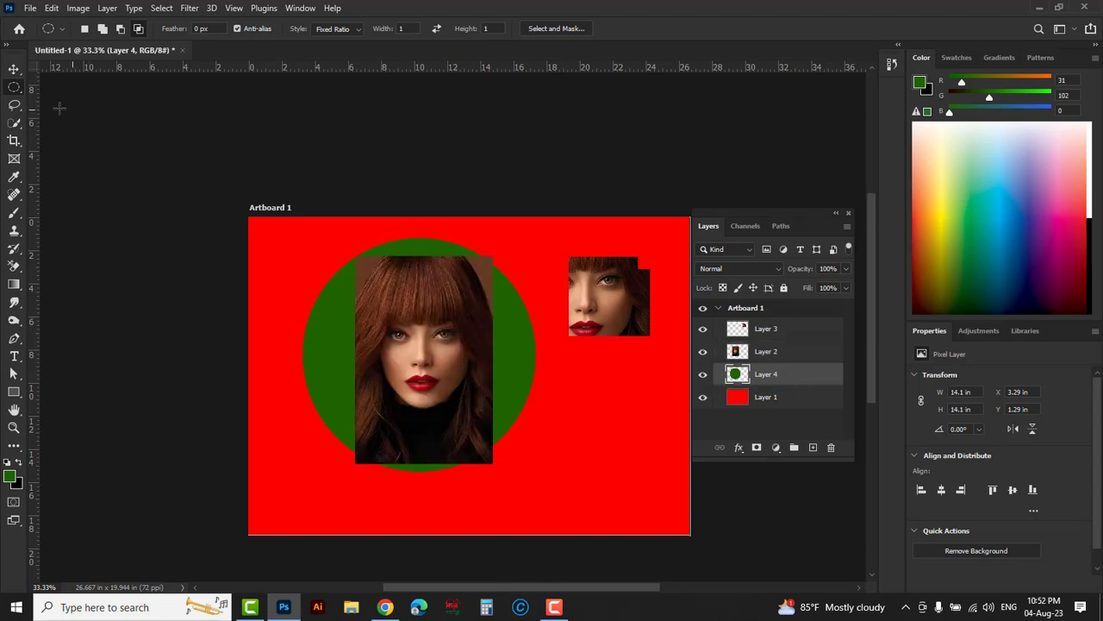
Switch to Single Column Marquee, create a new A4 document at 300 ppi, and make black the foreground
{"action": "right_click", "coordinate": [14, 88]}
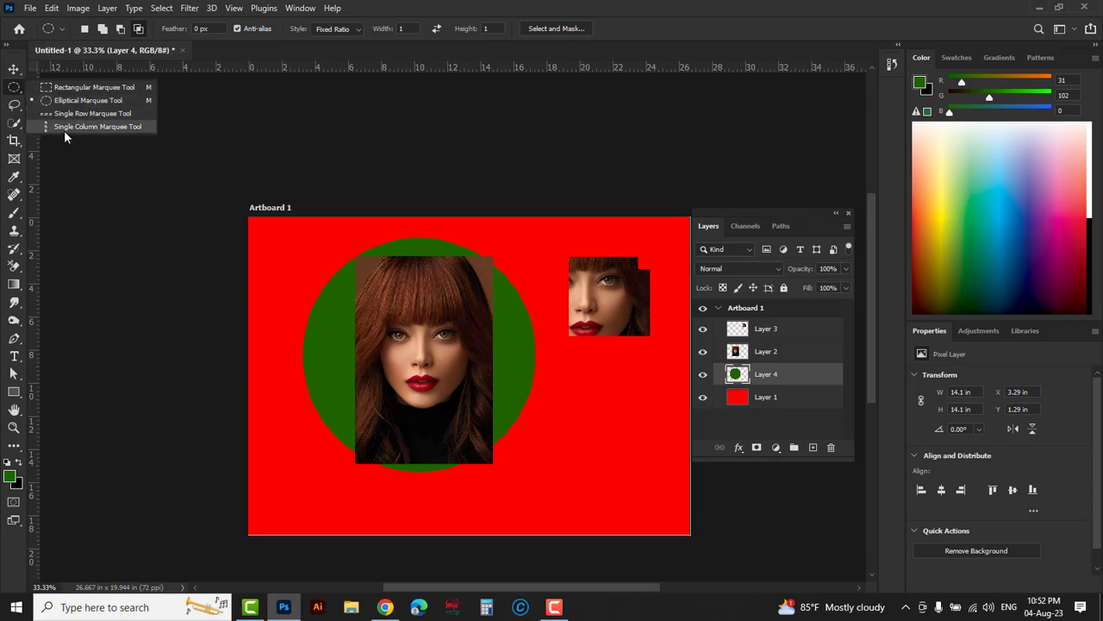
{"action": "left_click", "coordinate": [128, 127]}
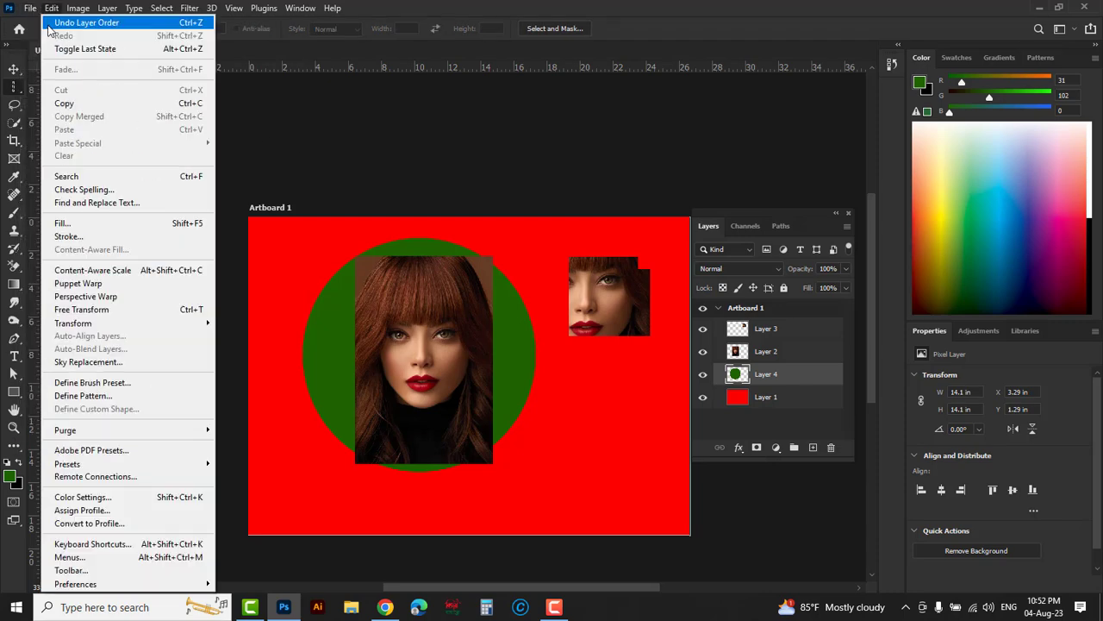
{"action": "left_click", "coordinate": [43, 22]}
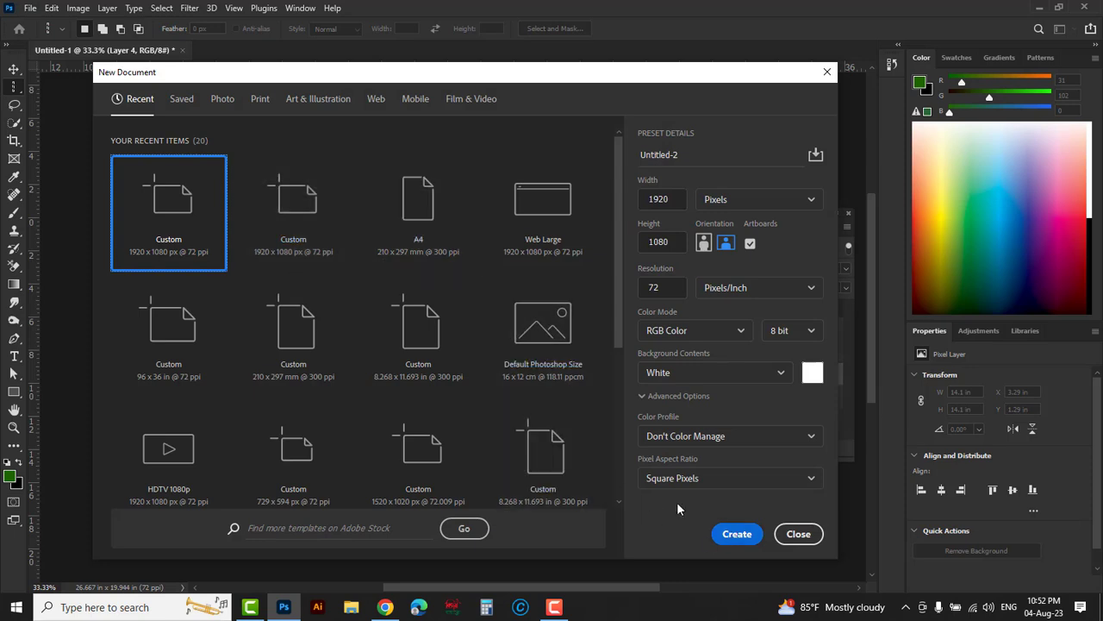
{"action": "left_click", "coordinate": [416, 215]}
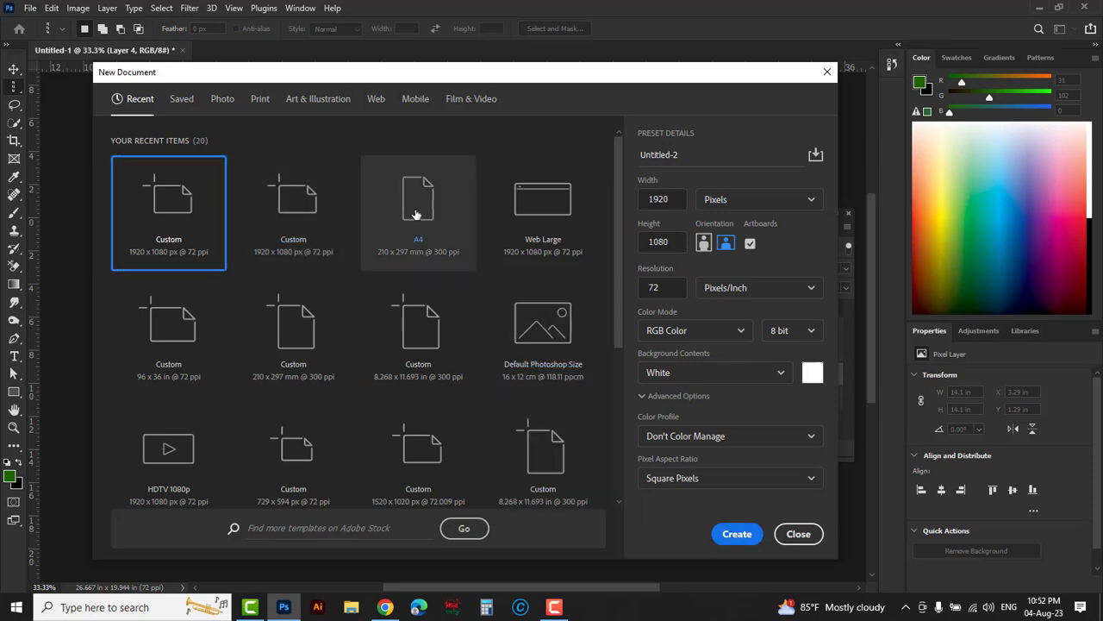
{"action": "left_click", "coordinate": [737, 534]}
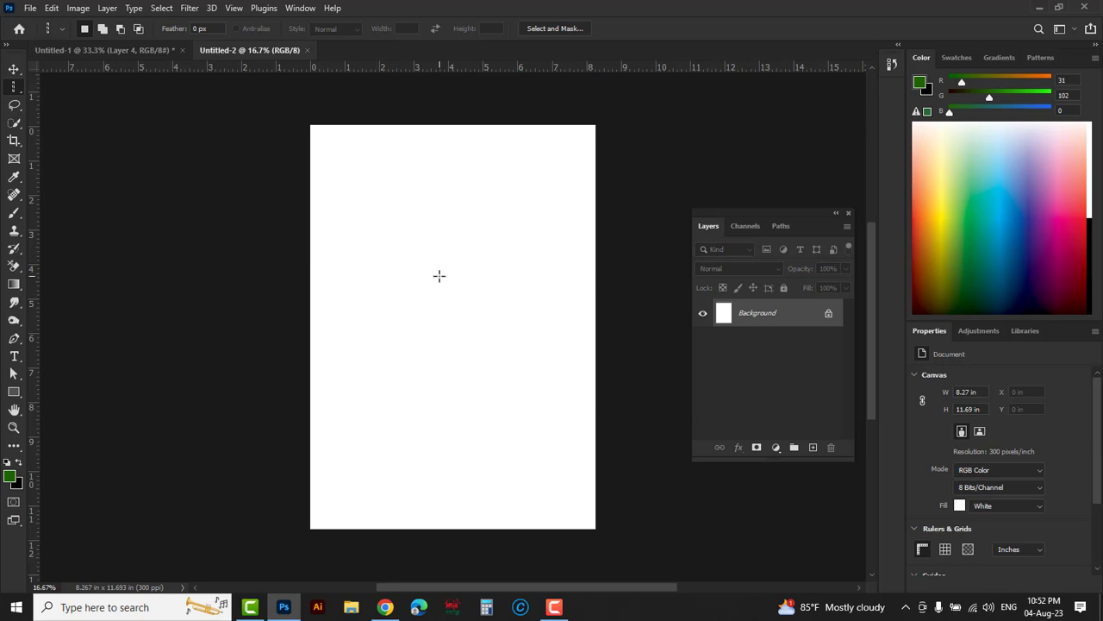
{"action": "left_click", "coordinate": [22, 464]}
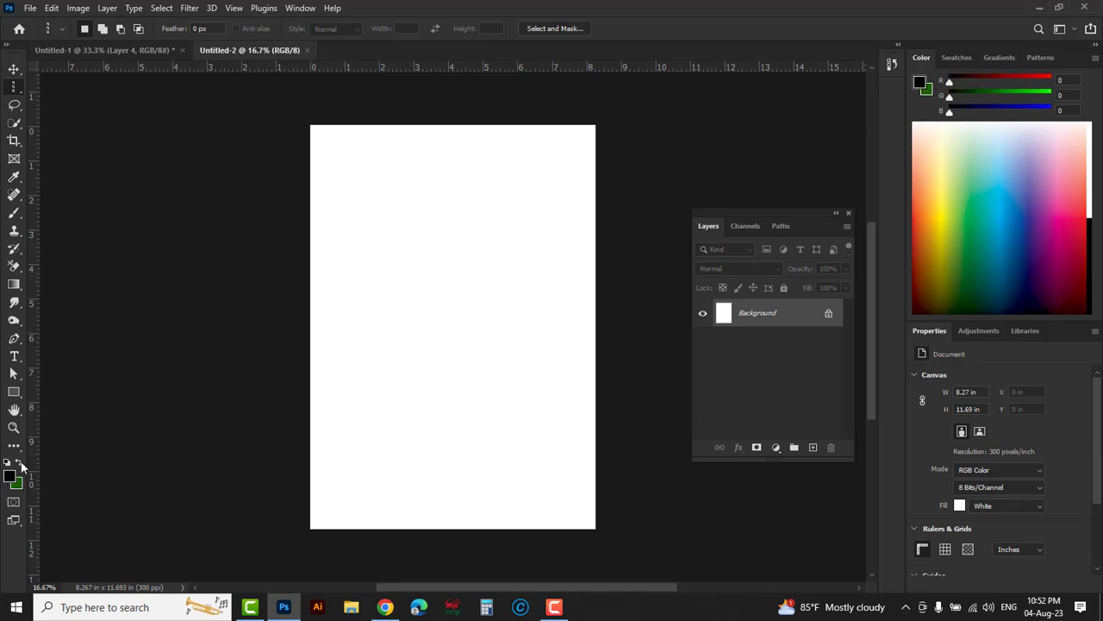
Fill Untitled-2's Background with black and turn on the grid overlay
{"action": "key", "text": "alt+BackSpace"}
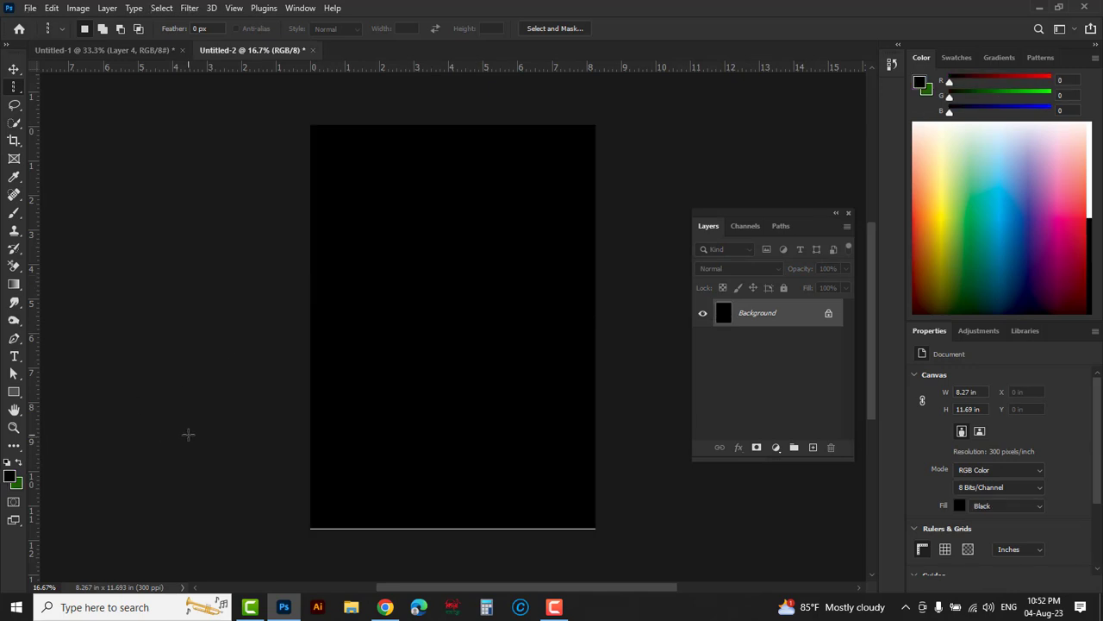
{"action": "left_click", "coordinate": [456, 288], "text": "ctrl"}
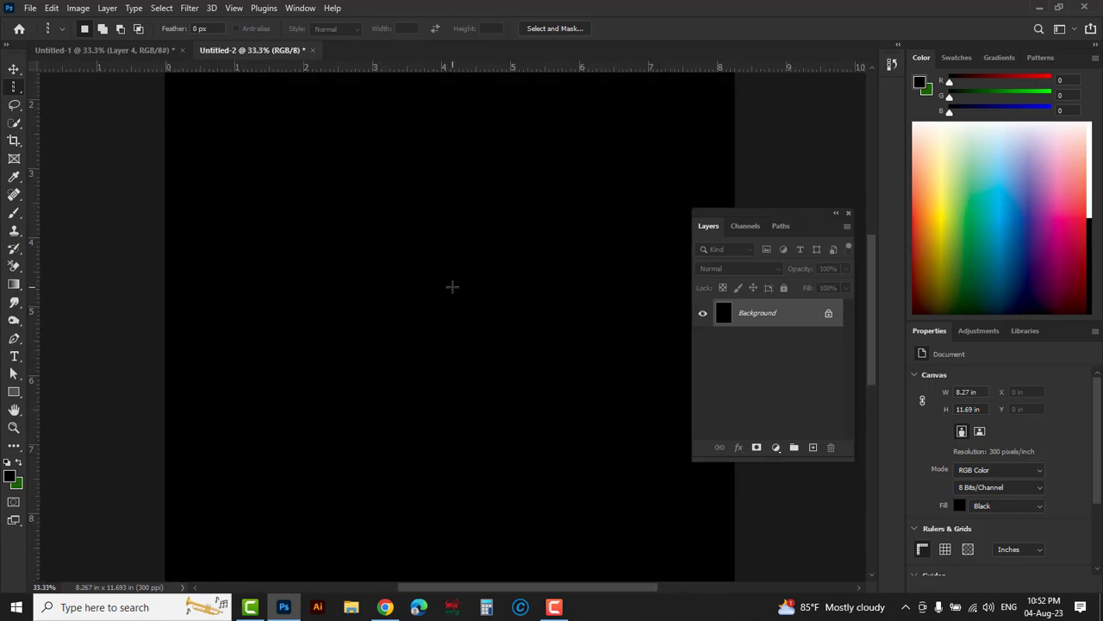
{"action": "left_click", "coordinate": [233, 7]}
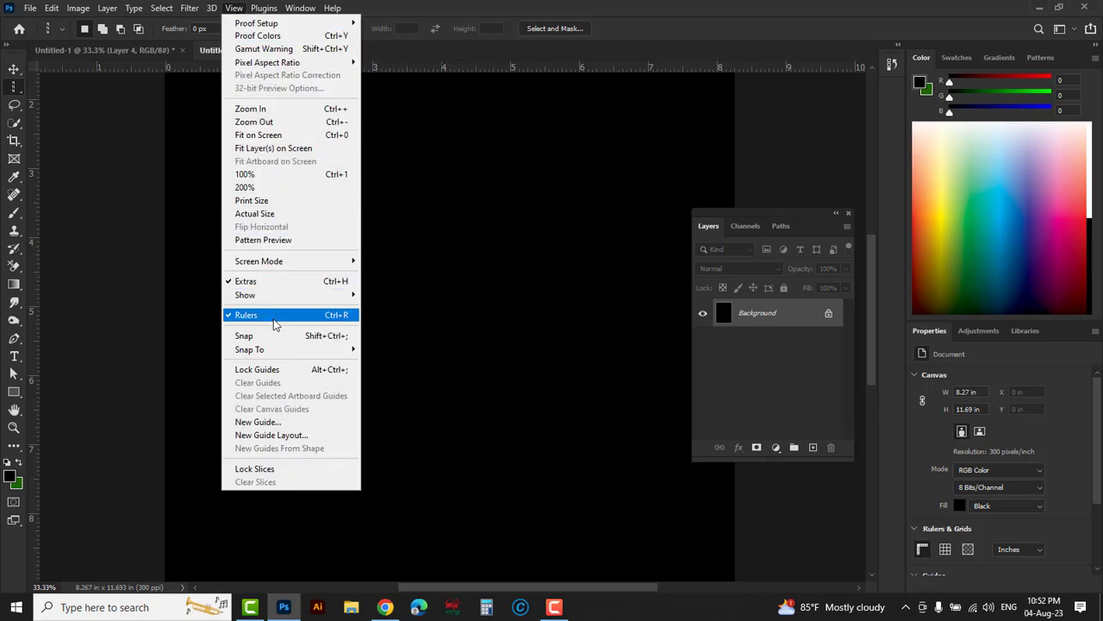
{"action": "mouse_move", "coordinate": [246, 294]}
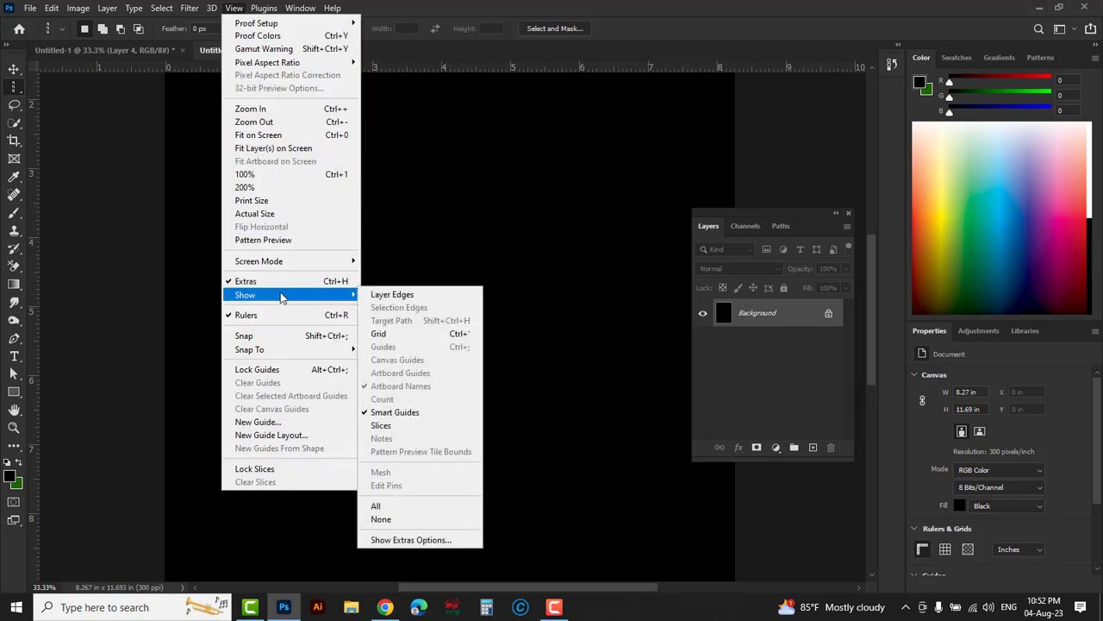
{"action": "left_click", "coordinate": [380, 333]}
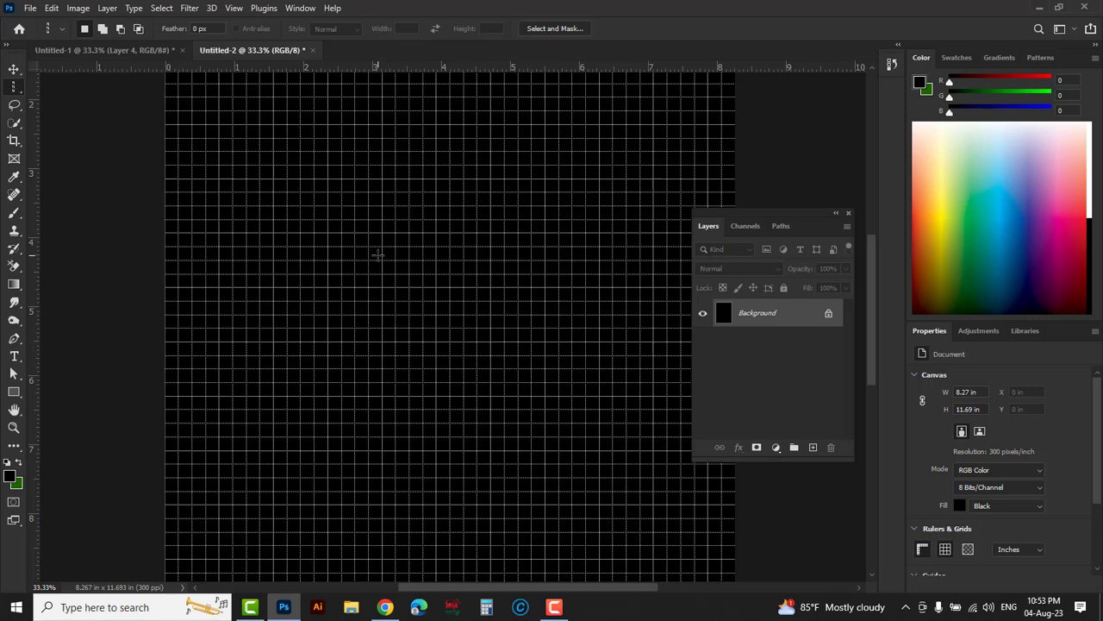
Select a one-pixel row across the page with Single Row Marquee and zoom in on it
{"action": "right_click", "coordinate": [13, 89]}
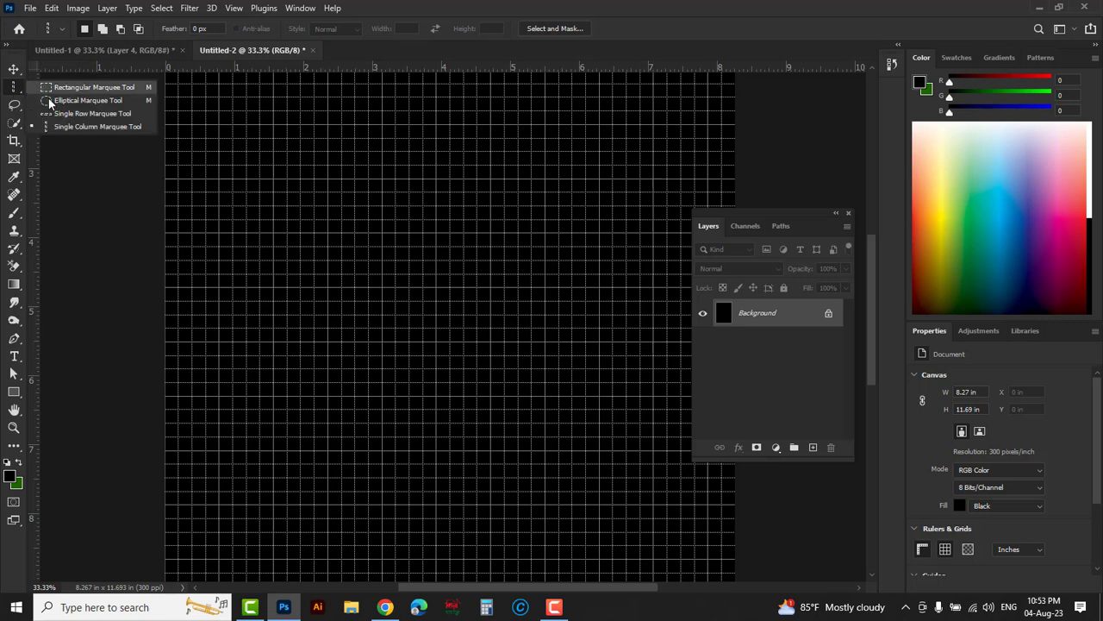
{"action": "left_click", "coordinate": [107, 116]}
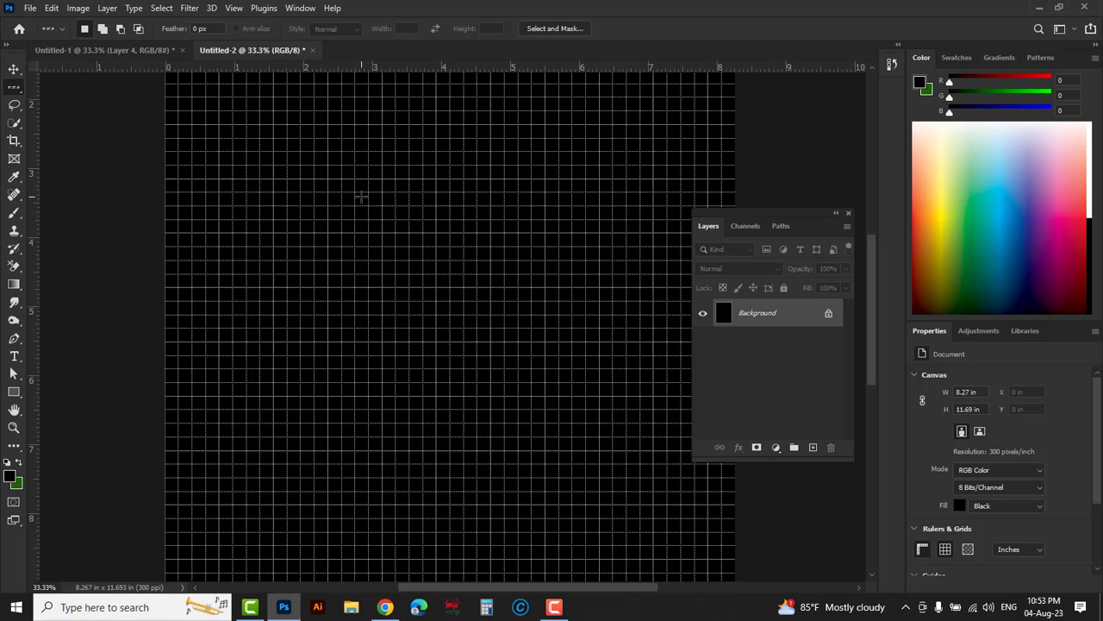
{"action": "left_click", "coordinate": [361, 197]}
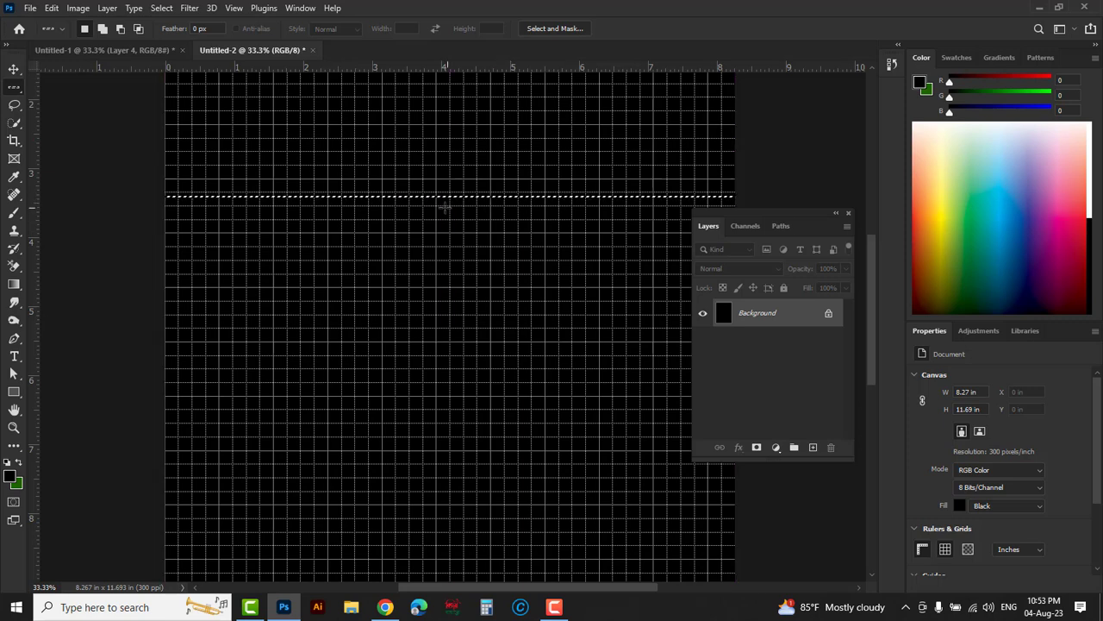
{"action": "left_click", "coordinate": [389, 191], "text": "ctrl"}
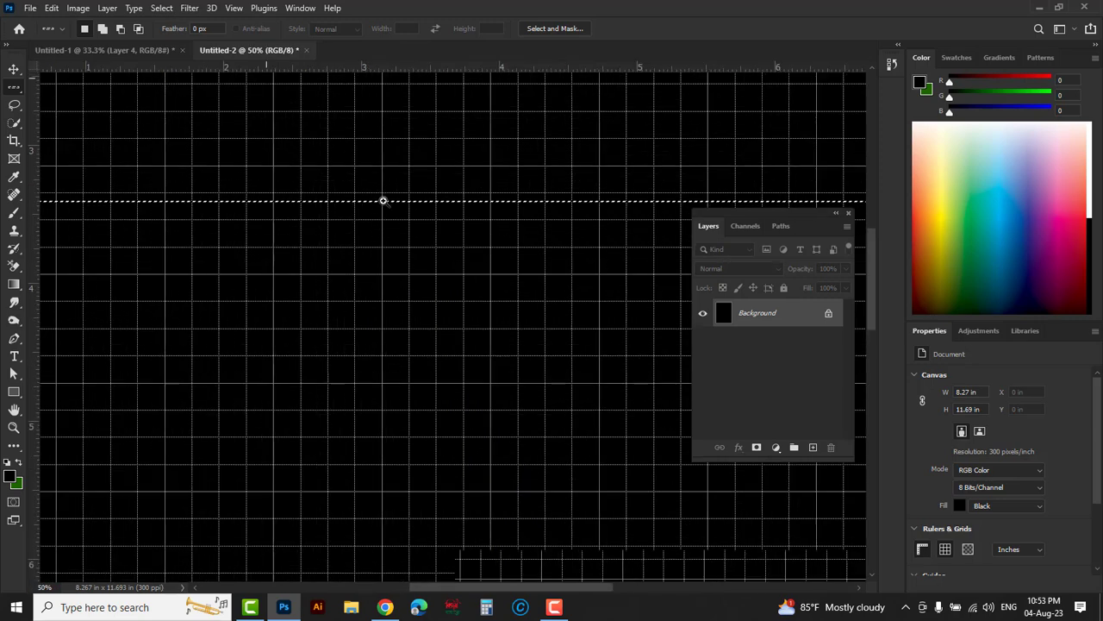
{"action": "left_click", "coordinate": [387, 201], "text": "ctrl"}
{"action": "left_click", "coordinate": [403, 205], "text": "ctrl"}
{"action": "left_click", "coordinate": [404, 206], "text": "ctrl"}
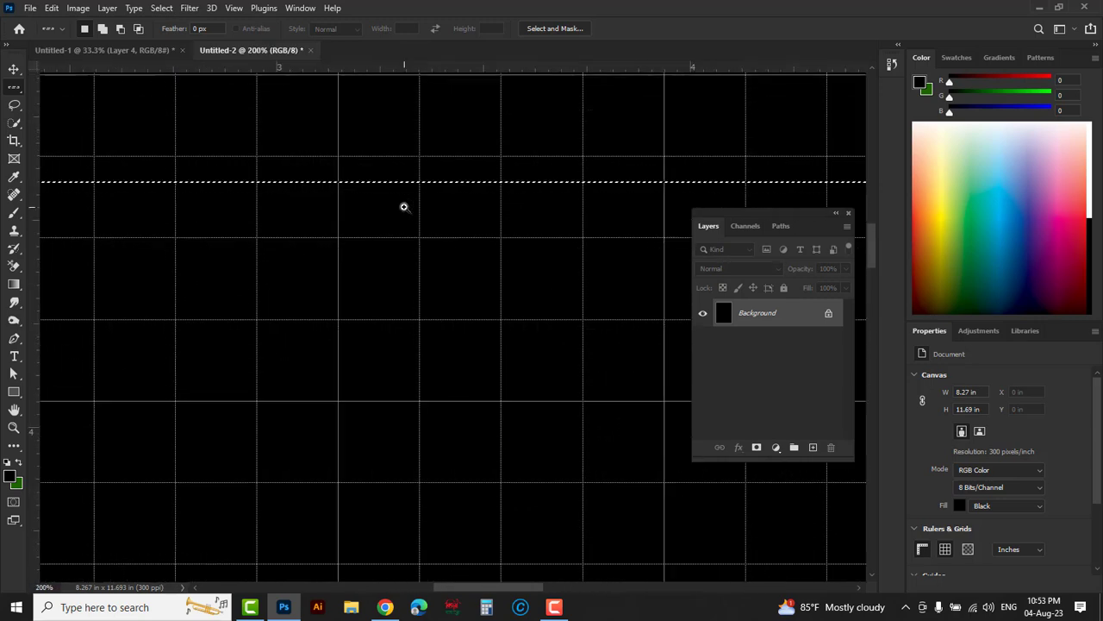
{"action": "left_click", "coordinate": [405, 175], "text": "ctrl"}
{"action": "left_click", "coordinate": [405, 175], "text": "ctrl"}
{"action": "left_click", "coordinate": [406, 199], "text": "ctrl"}
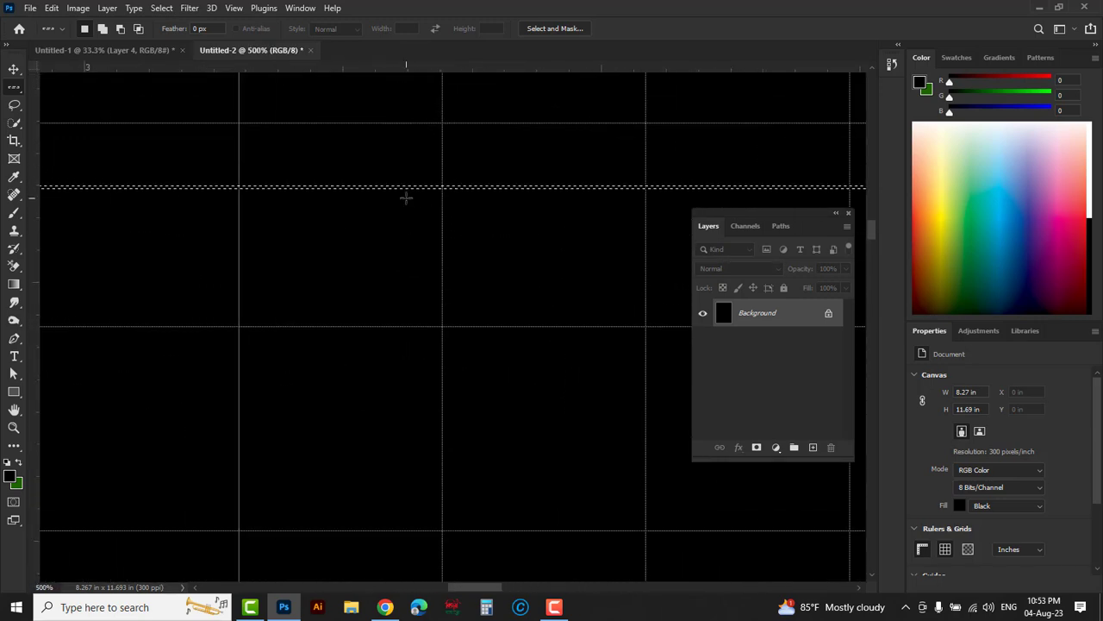
Shift-click adjacent rows to build one continuous thin horizontal band
{"action": "key", "text": "shift"}
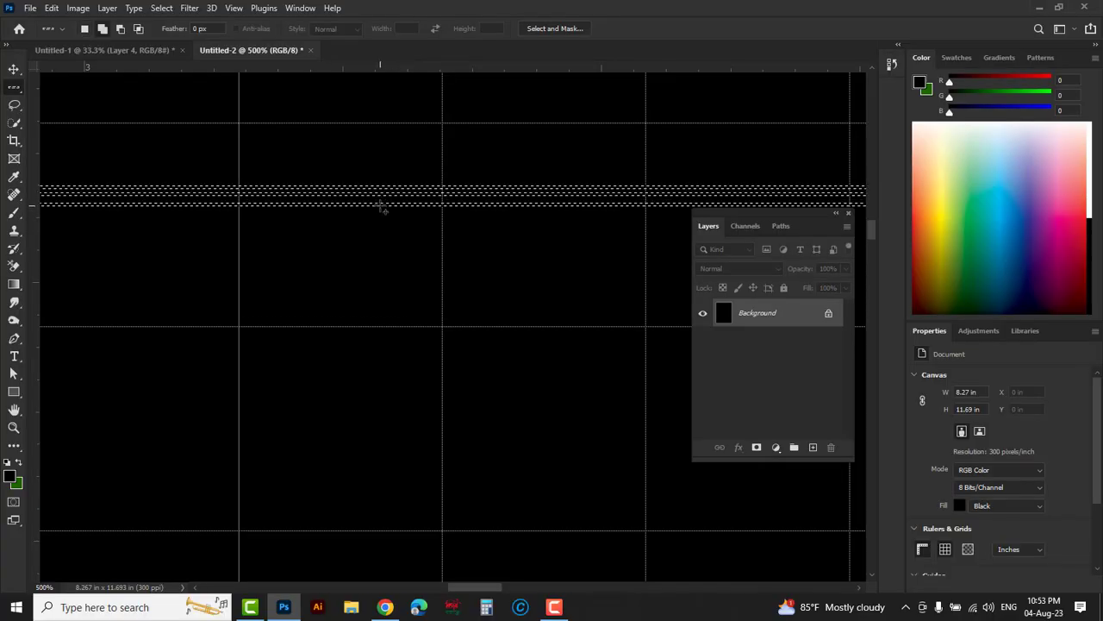
{"action": "left_click", "coordinate": [373, 214], "text": "shift"}
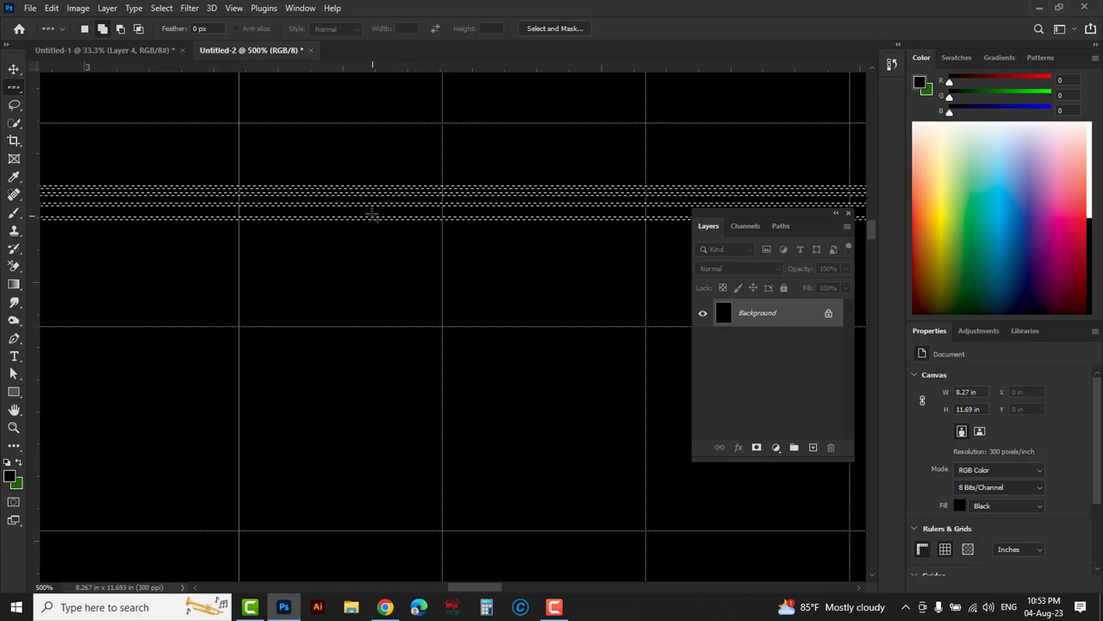
{"action": "left_click", "coordinate": [372, 213], "text": "shift"}
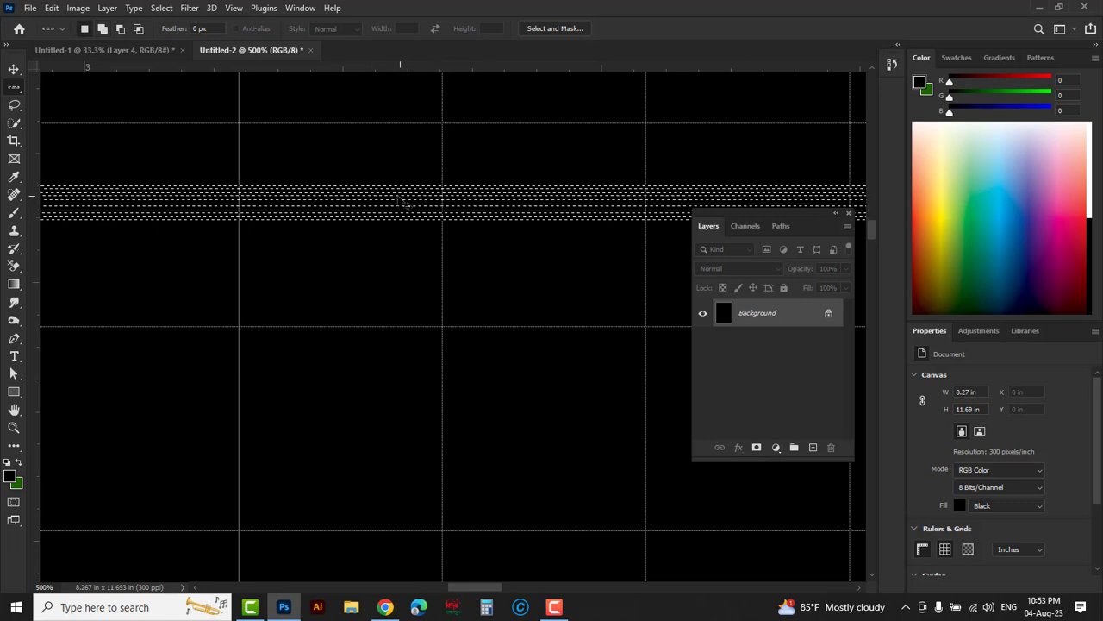
{"action": "scroll", "coordinate": [400, 200], "scroll_direction": "up", "scroll_amount": 2}
{"action": "scroll", "coordinate": [406, 203], "scroll_direction": "up", "scroll_amount": 2}
{"action": "scroll", "coordinate": [411, 207], "scroll_direction": "up", "scroll_amount": 2}
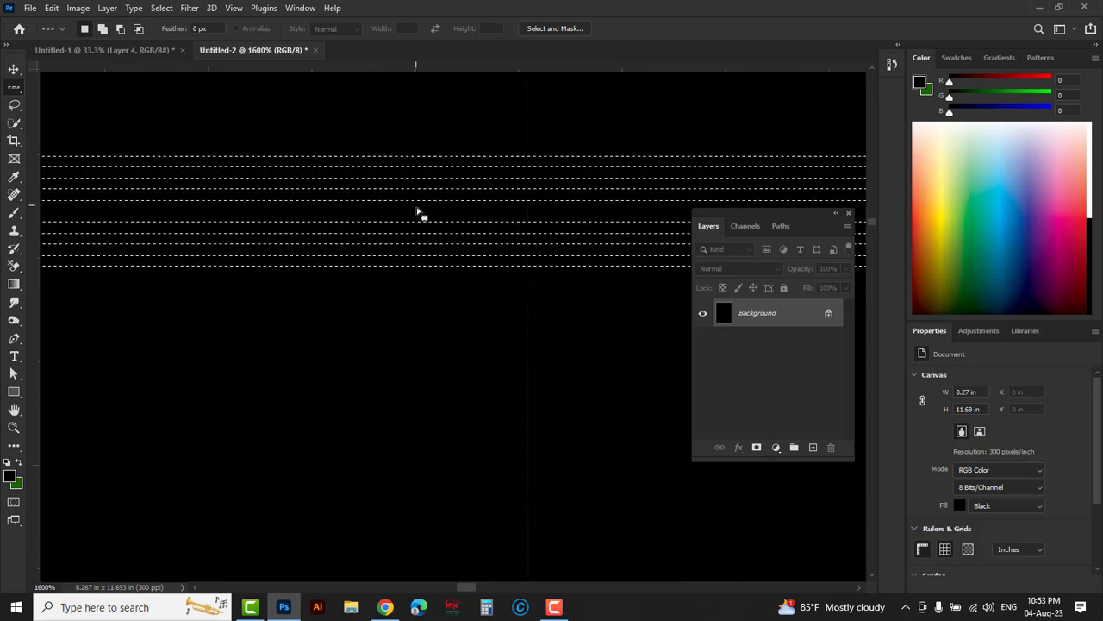
{"action": "left_click", "coordinate": [399, 267], "text": "shift"}
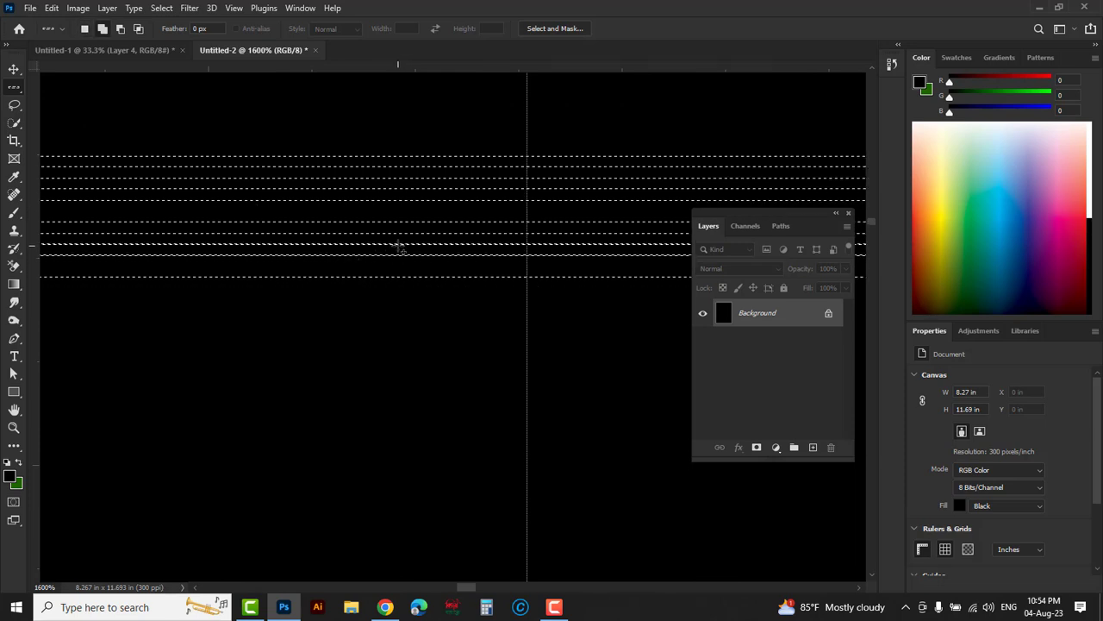
{"action": "left_click", "coordinate": [399, 246], "text": "shift"}
{"action": "left_click", "coordinate": [399, 222], "text": "shift"}
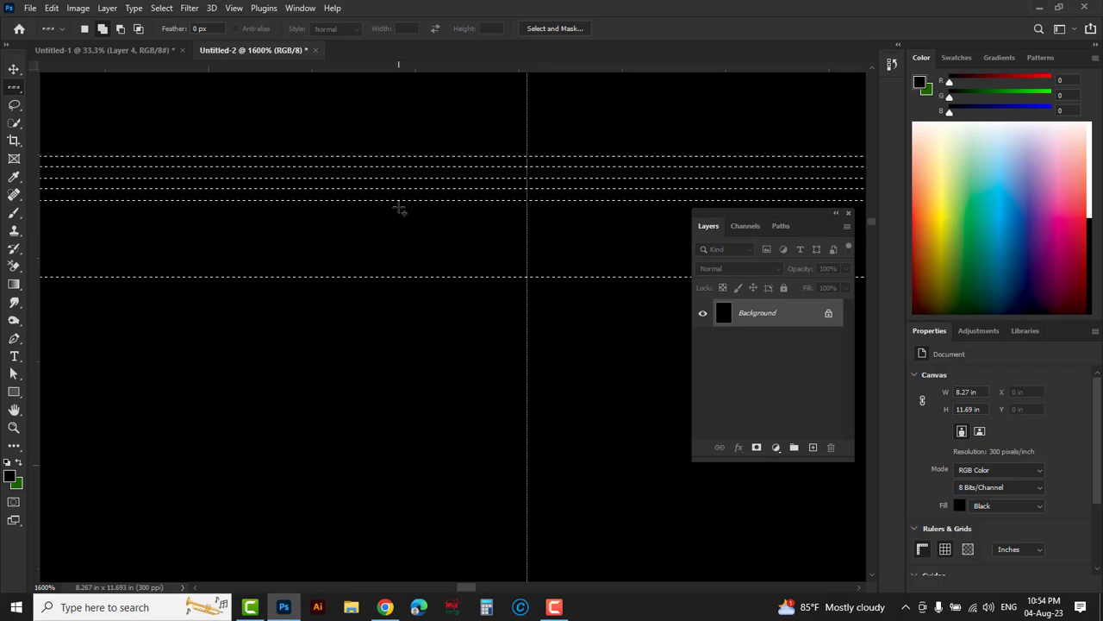
{"action": "left_click", "coordinate": [400, 191], "text": "shift"}
{"action": "left_click", "coordinate": [401, 172], "text": "shift"}
{"action": "left_click", "coordinate": [390, 294], "text": "shift"}
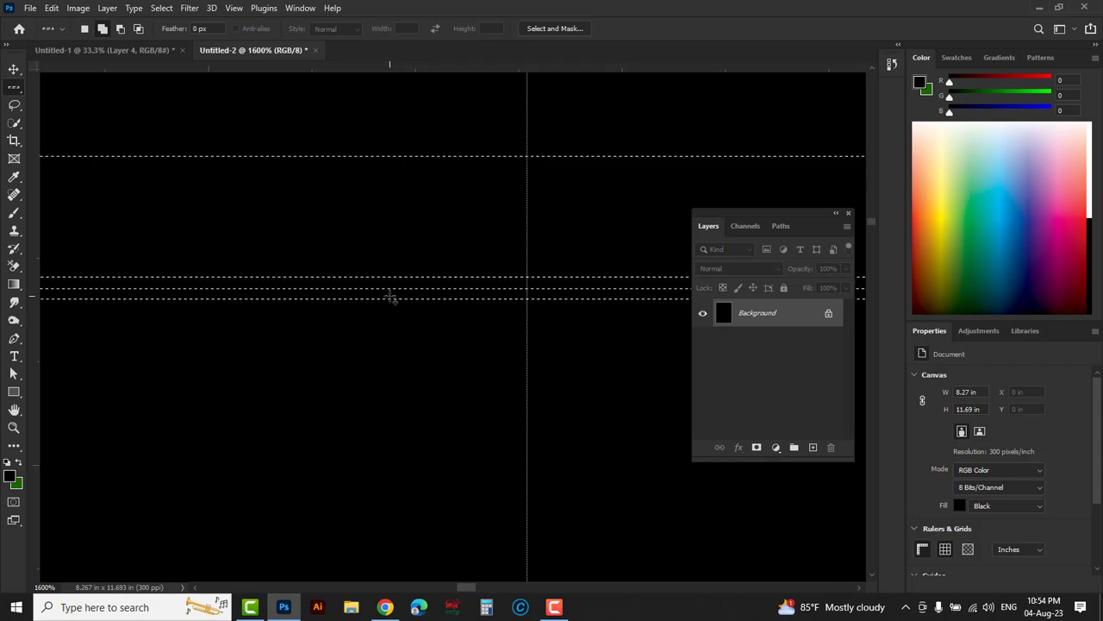
{"action": "left_click", "coordinate": [390, 285], "text": "shift"}
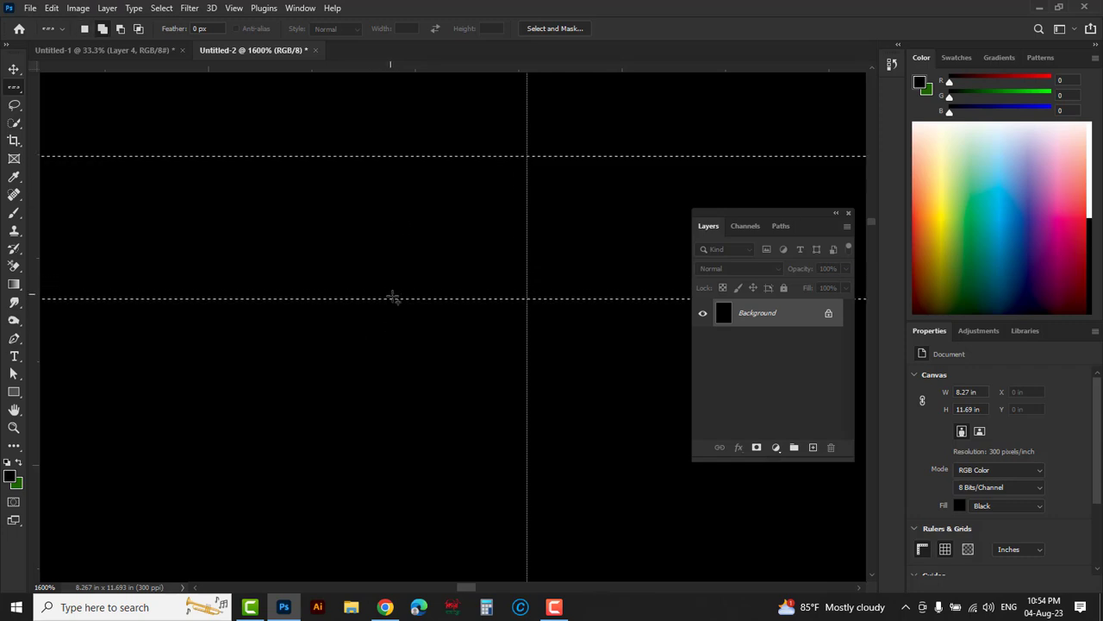
Add an empty Layer 1 and start choosing a red foreground colour
{"action": "left_click", "coordinate": [813, 446]}
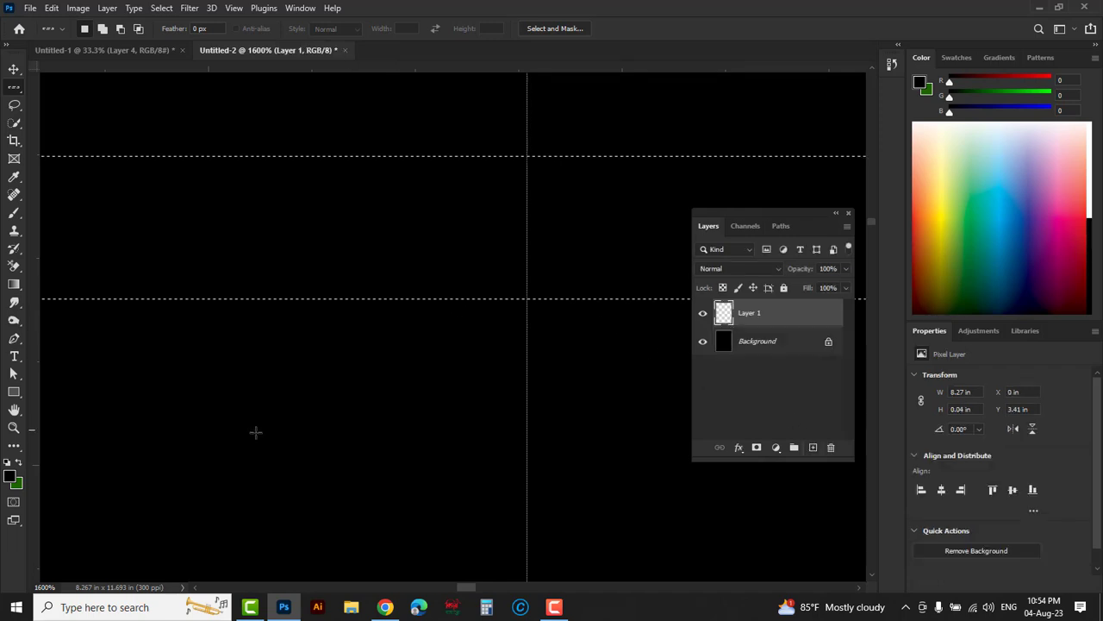
{"action": "left_click", "coordinate": [9, 476]}
{"action": "left_click_drag", "start_coordinate": [836, 442], "coordinate": [831, 473]}
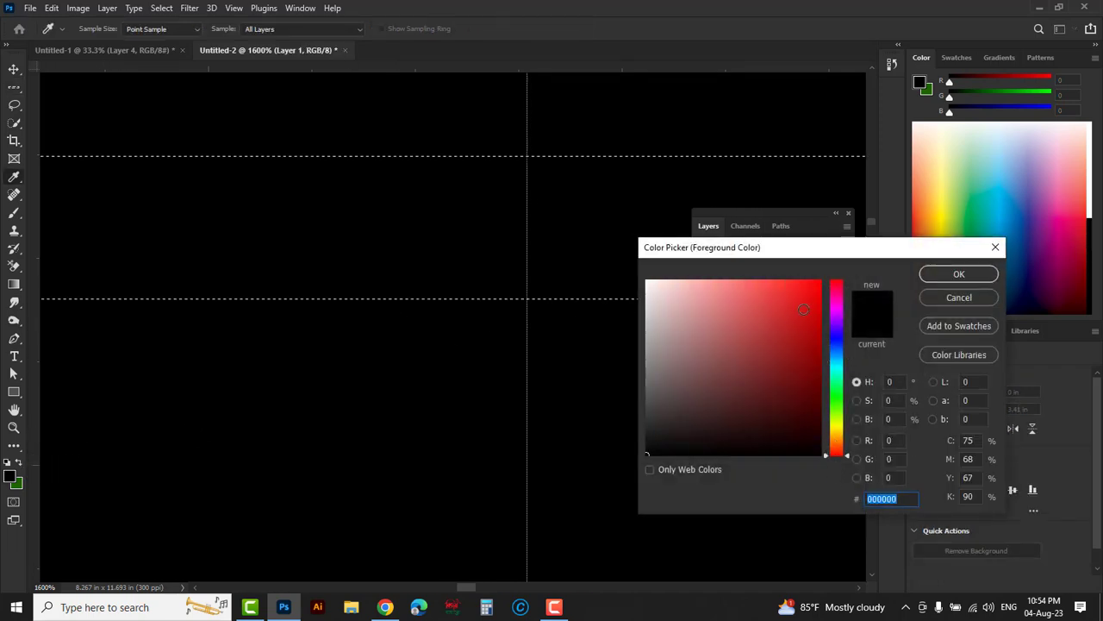
Fill the selected band on Layer 1 with pure red, zoom out, and deselect
{"action": "left_click_drag", "start_coordinate": [803, 309], "coordinate": [823, 279]}
{"action": "left_click", "coordinate": [958, 273]}
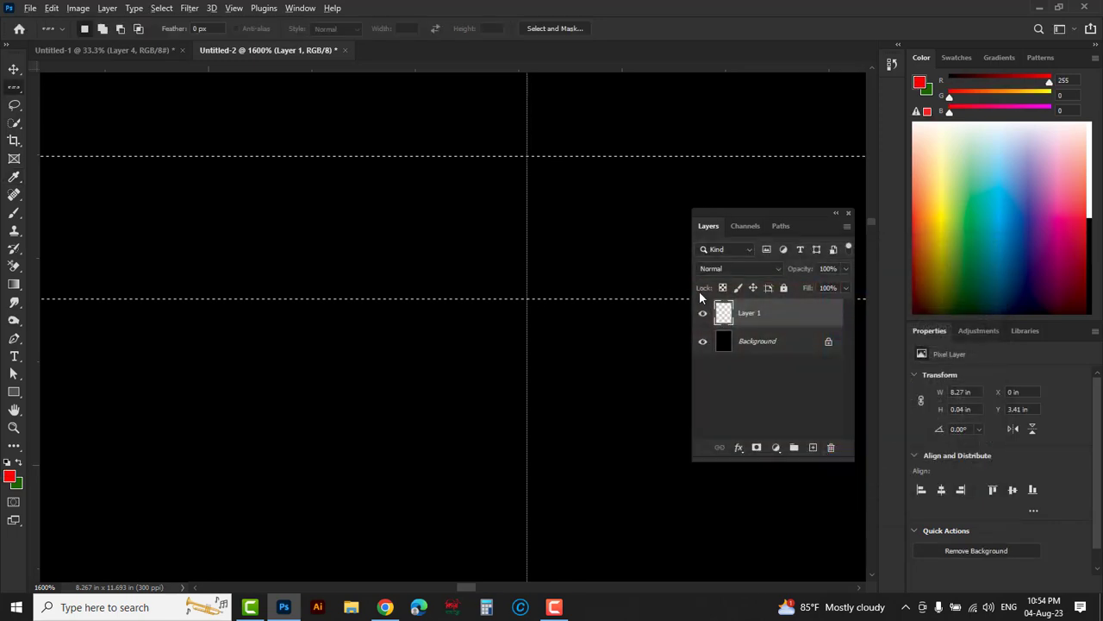
{"action": "key", "text": "alt+BackSpace"}
{"action": "left_click", "coordinate": [484, 236], "text": "alt"}
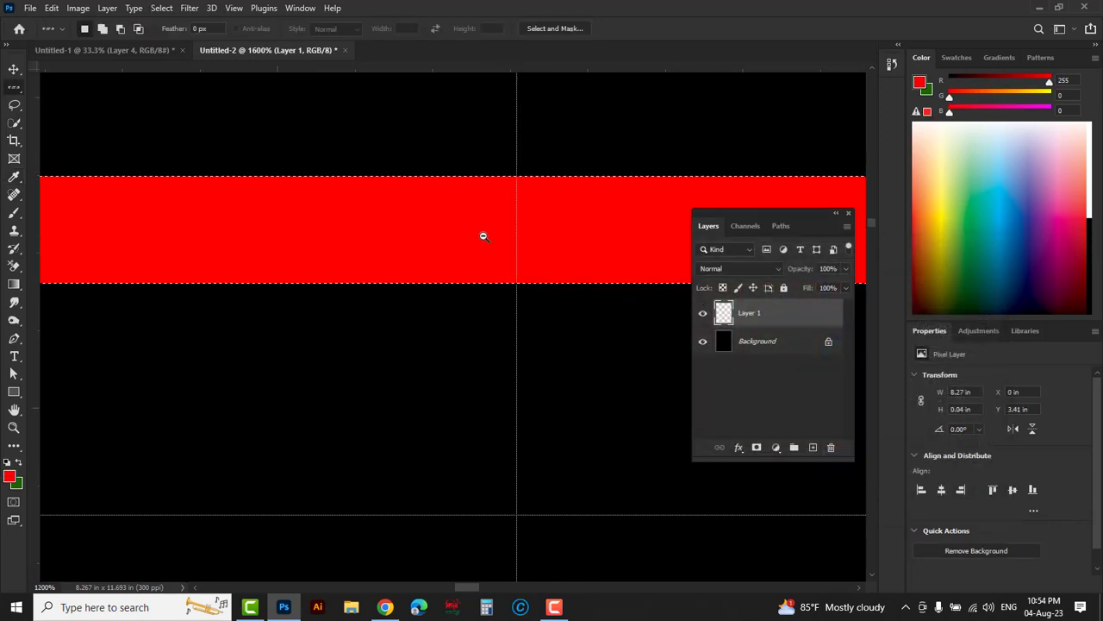
{"action": "left_click", "coordinate": [483, 237], "text": "alt"}
{"action": "left_click", "coordinate": [483, 236], "text": "alt"}
{"action": "left_click", "coordinate": [483, 236], "text": "alt"}
{"action": "left_click", "coordinate": [484, 237], "text": "alt"}
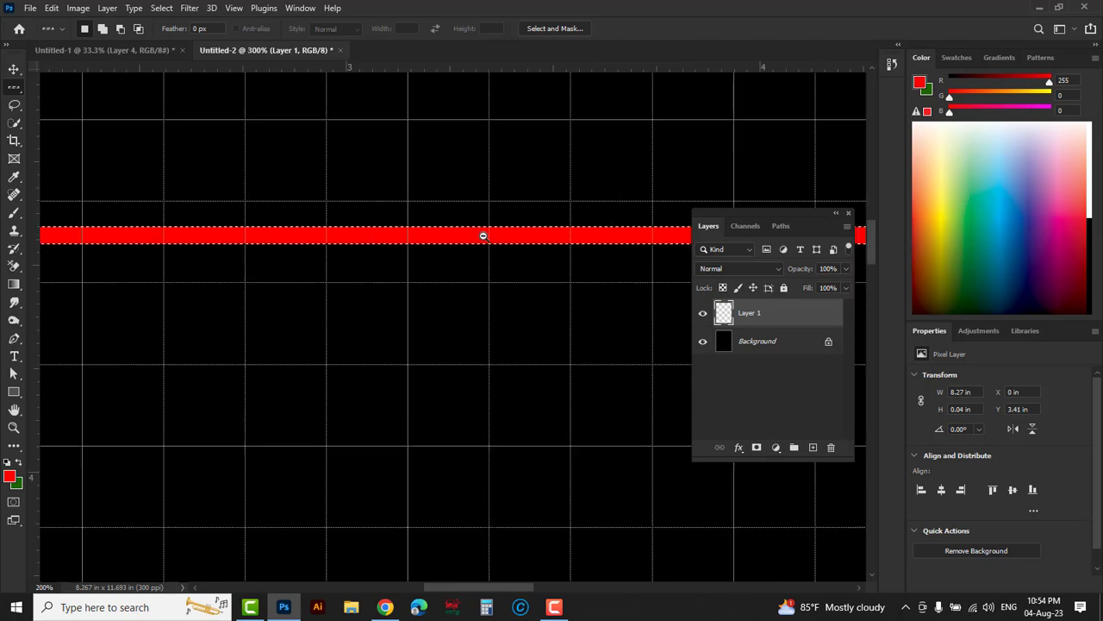
{"action": "left_click", "coordinate": [396, 235], "text": "alt"}
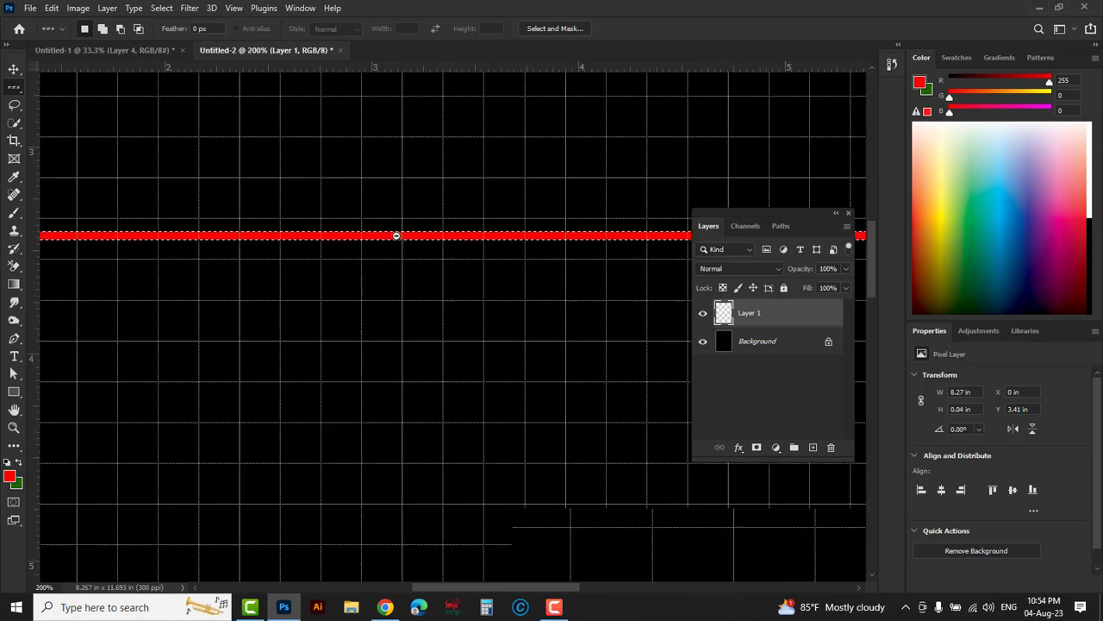
{"action": "left_click", "coordinate": [396, 236], "text": "alt"}
{"action": "left_click", "coordinate": [396, 235], "text": "alt"}
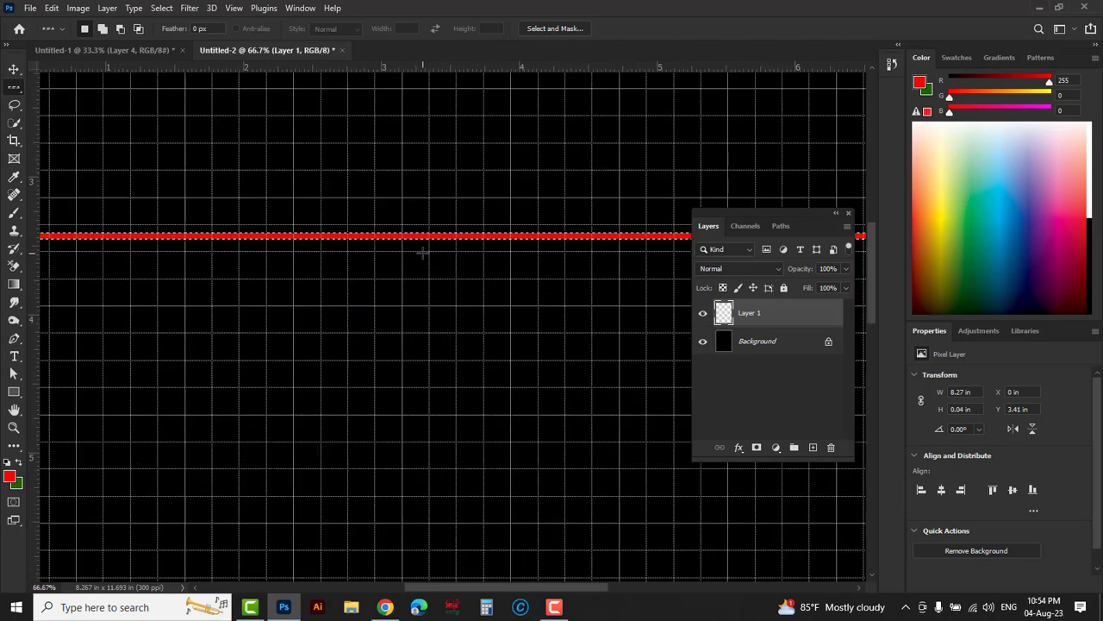
{"action": "key", "text": "ctrl+d"}
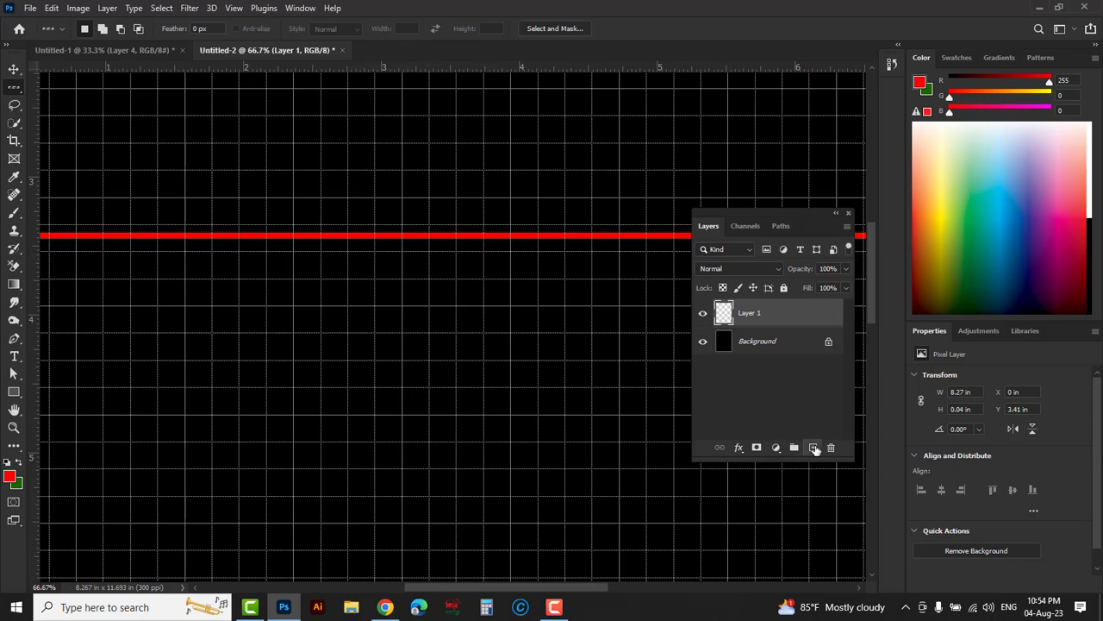
Add an empty Layer 2 and select a one-pixel column with Single Column Marquee
{"action": "left_click", "coordinate": [812, 446]}
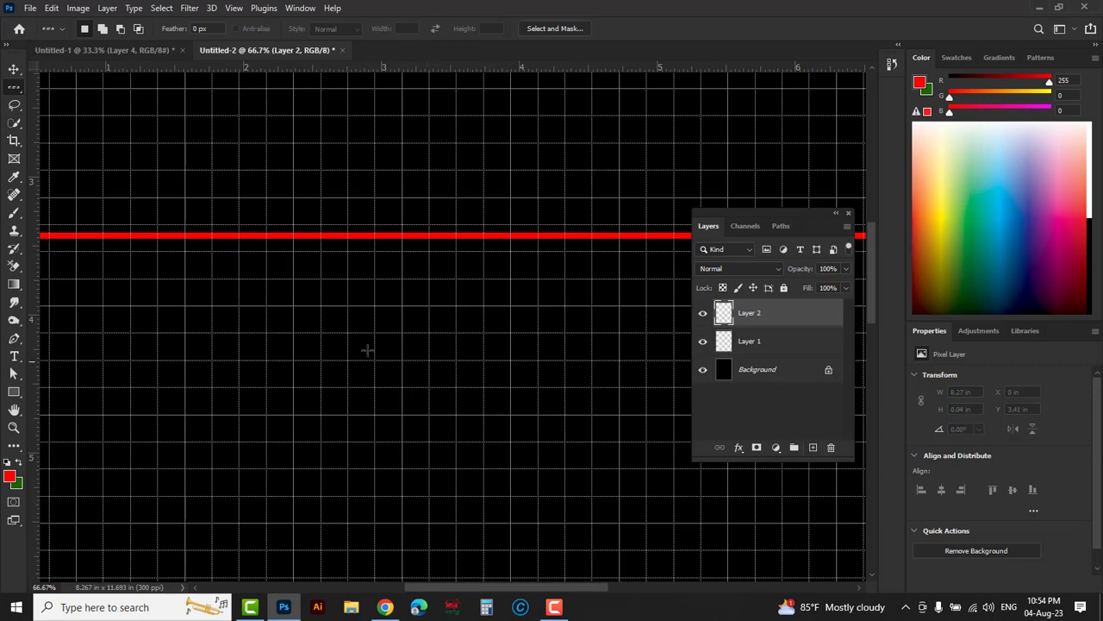
{"action": "right_click", "coordinate": [17, 91]}
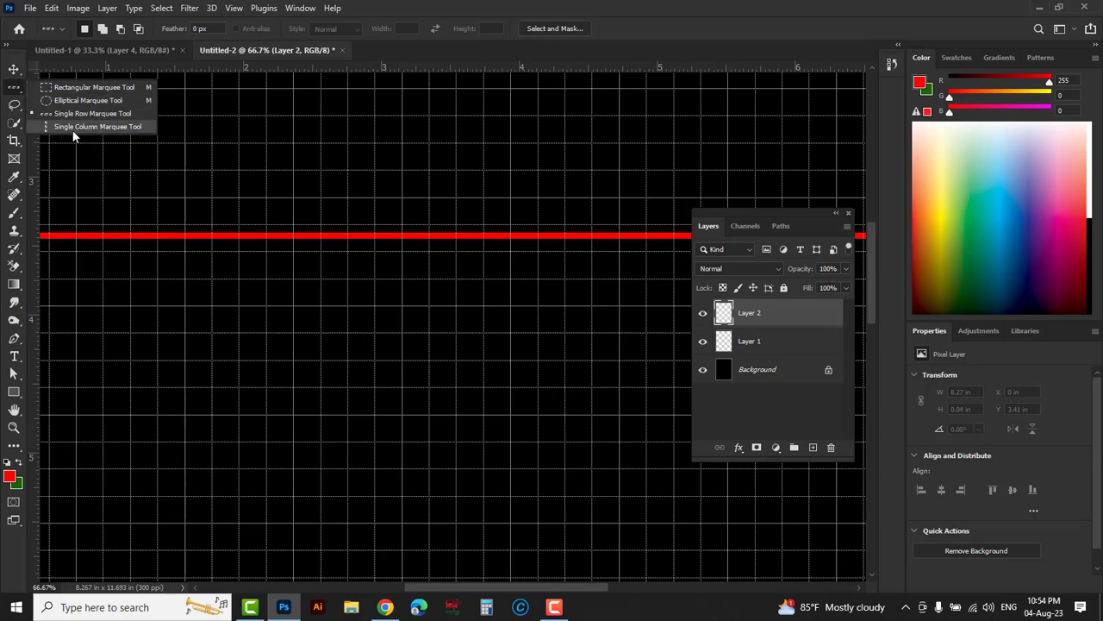
{"action": "left_click", "coordinate": [108, 127]}
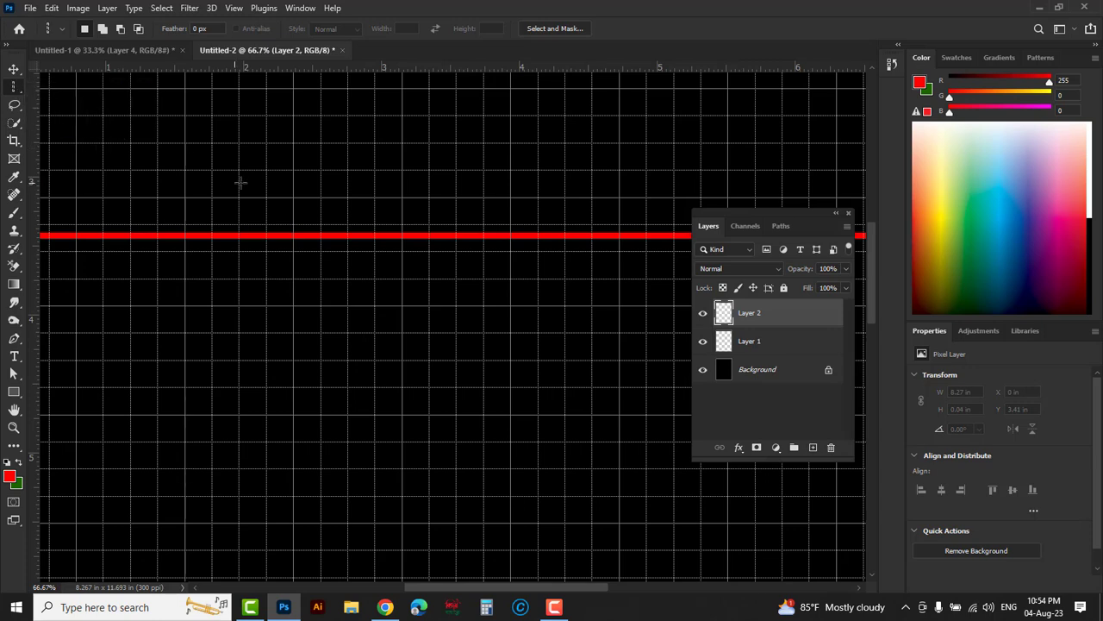
{"action": "left_click", "coordinate": [279, 187]}
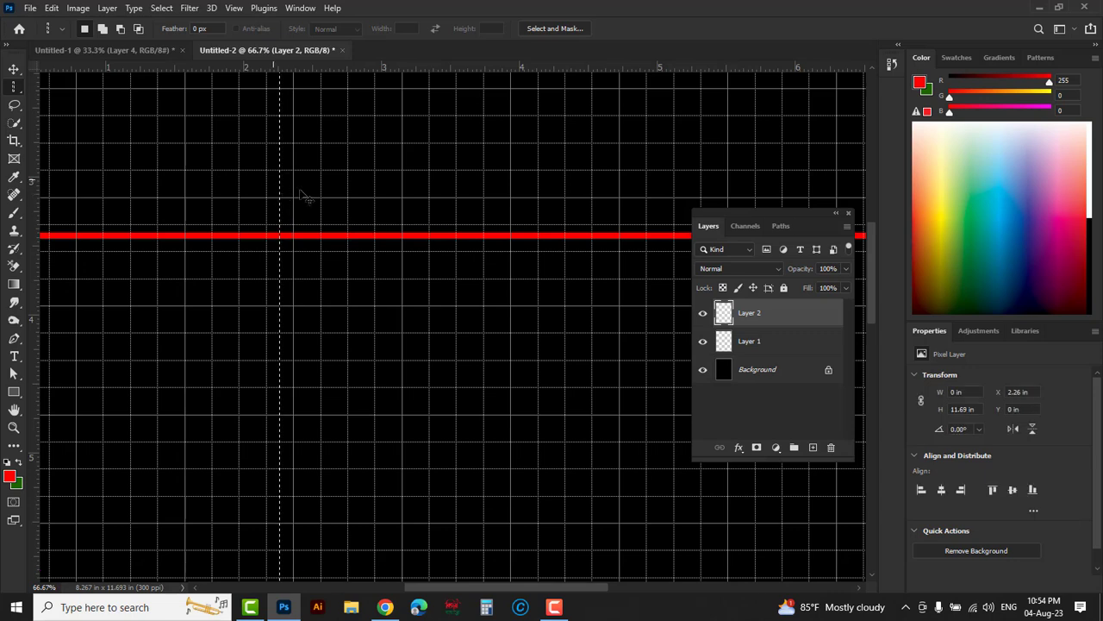
{"action": "left_click", "coordinate": [291, 182], "text": "ctrl+space"}
{"action": "left_click", "coordinate": [289, 224], "text": "ctrl+space"}
{"action": "left_click", "coordinate": [274, 231], "text": "ctrl+space"}
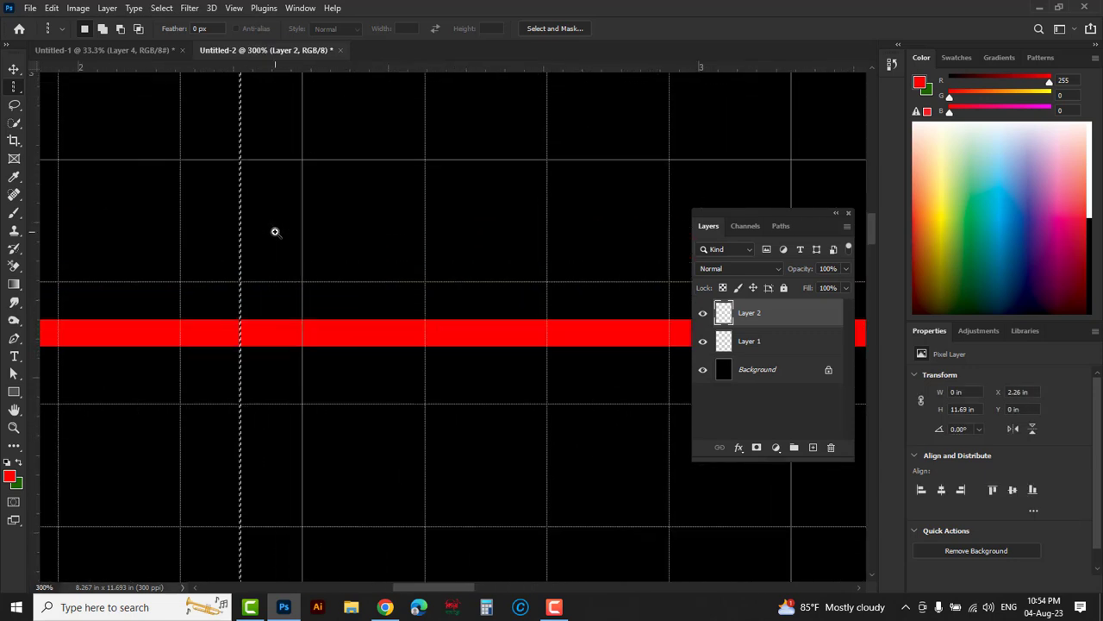
{"action": "left_click", "coordinate": [274, 231], "text": "ctrl+space"}
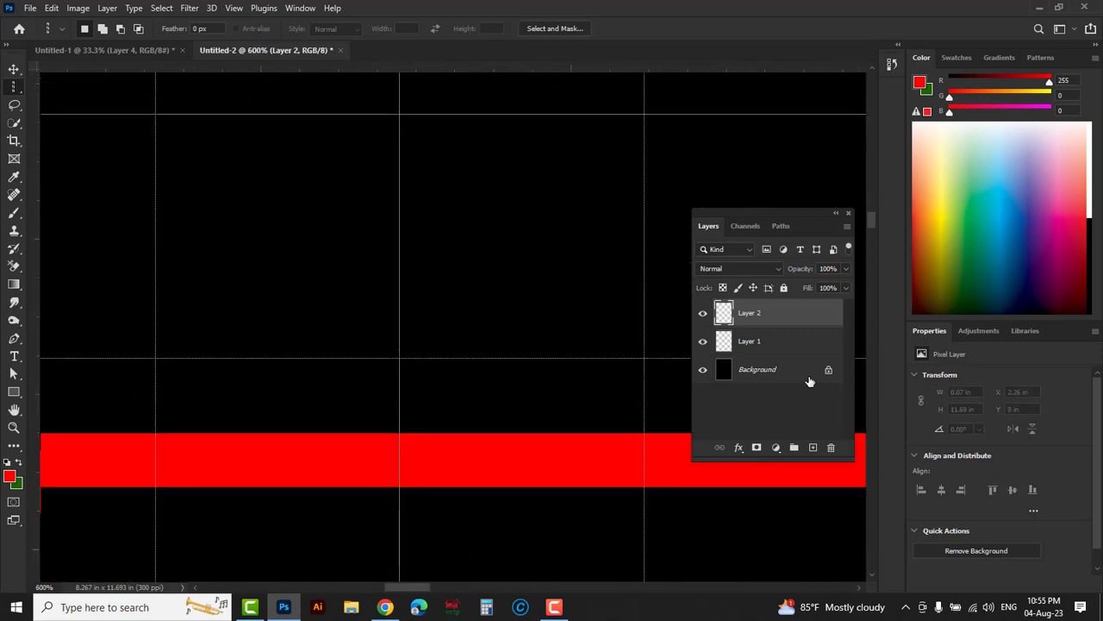
Select the first full-height pixel column and zoom in to individual pixels
{"action": "right_click", "coordinate": [17, 90]}
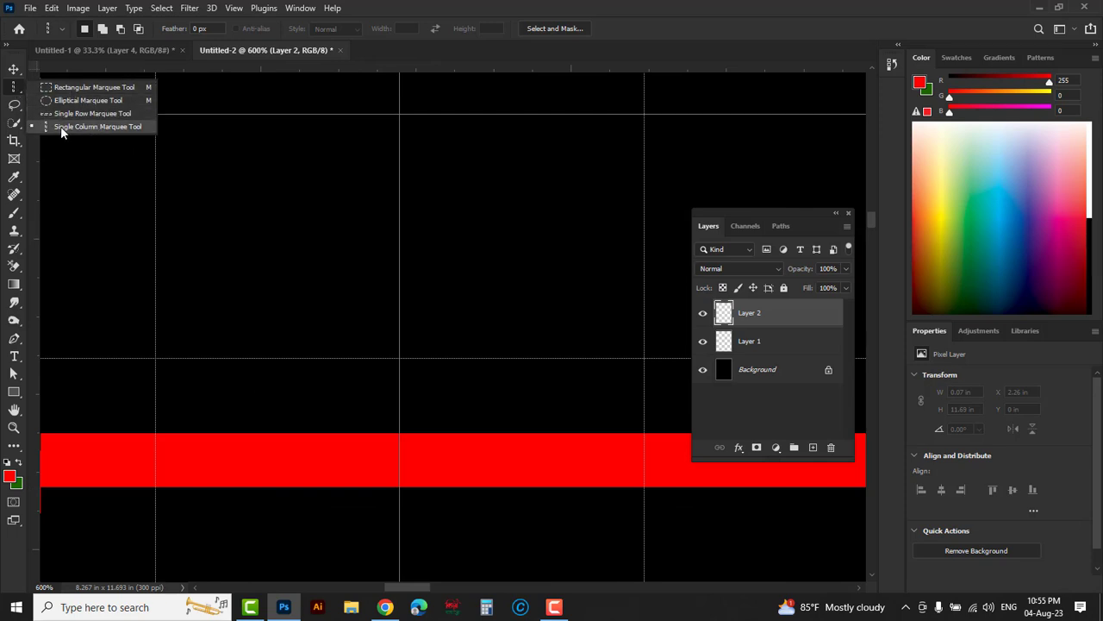
{"action": "left_click", "coordinate": [96, 126]}
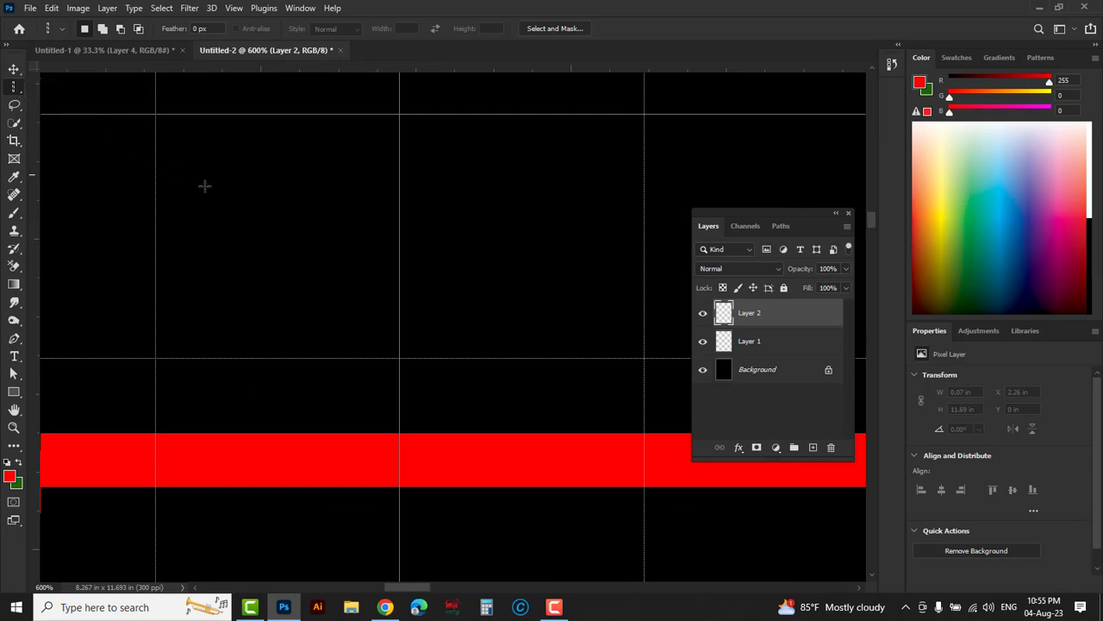
{"action": "left_click", "coordinate": [230, 200]}
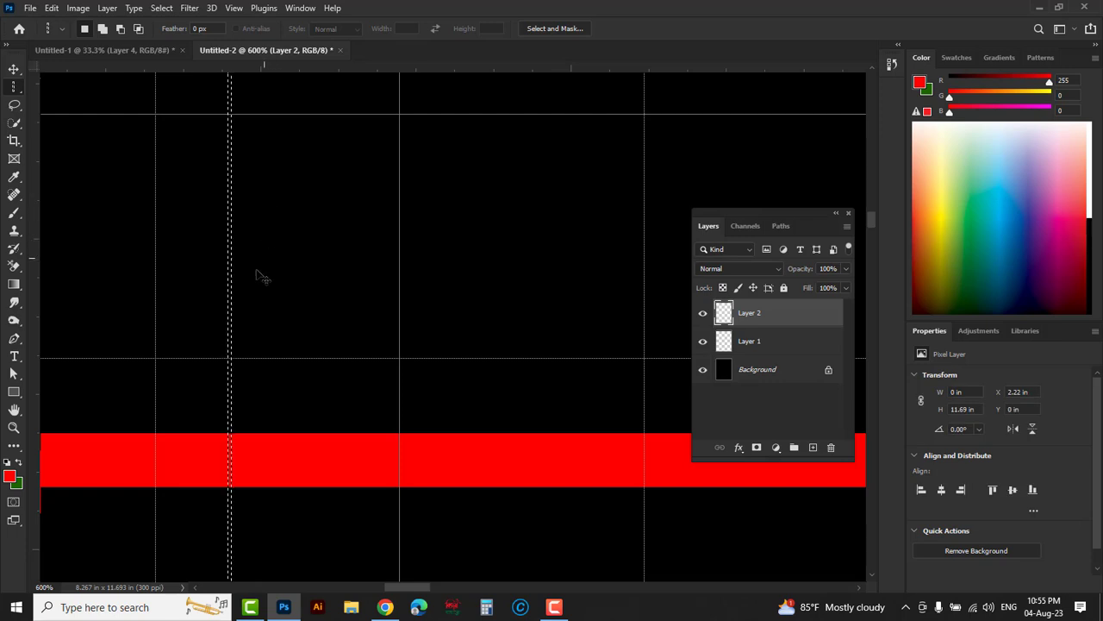
{"action": "left_click", "coordinate": [249, 250], "text": "ctrl"}
{"action": "left_click", "coordinate": [237, 258], "text": "ctrl"}
{"action": "left_click", "coordinate": [233, 258], "text": "ctrl"}
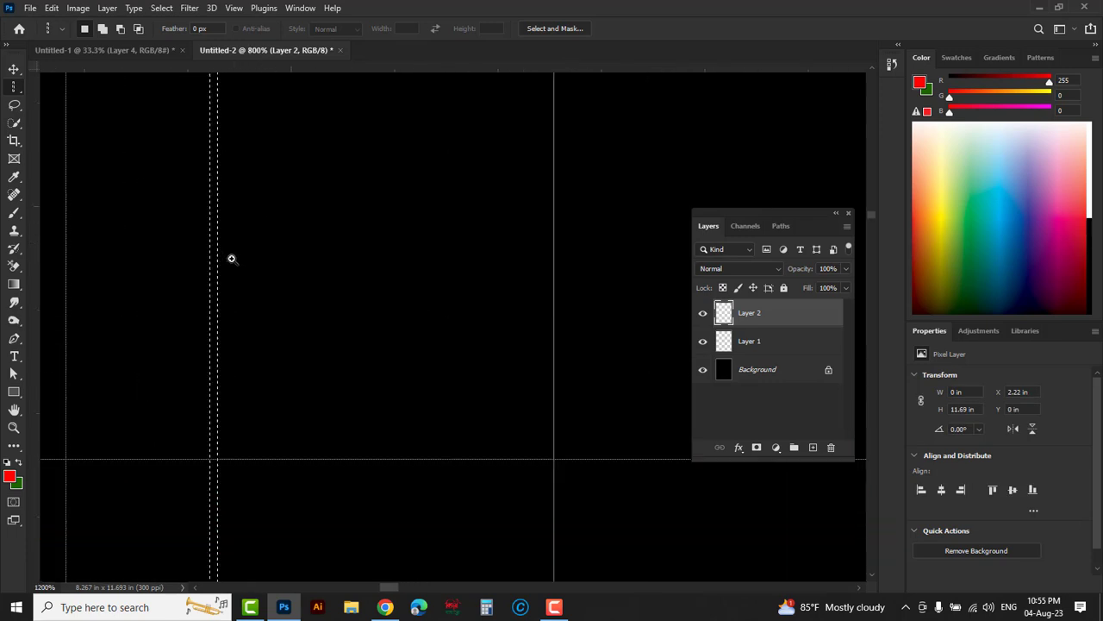
{"action": "left_click", "coordinate": [230, 257], "text": "ctrl"}
Shift-click to add several more columns across the page to the selection
{"action": "key", "text": "shift"}
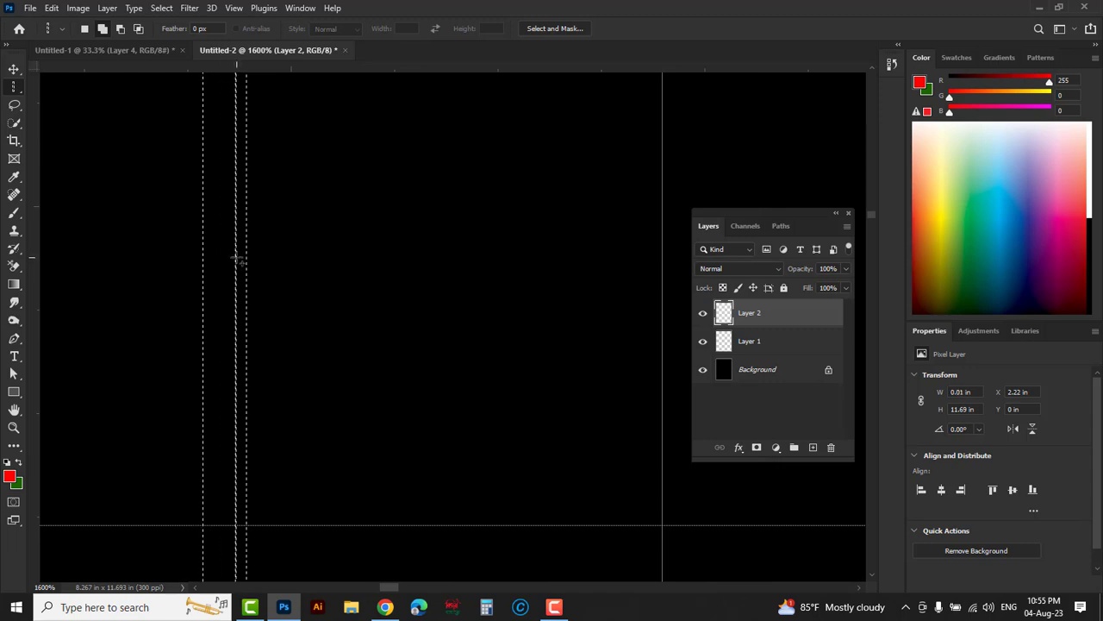
{"action": "left_click", "coordinate": [250, 258]}
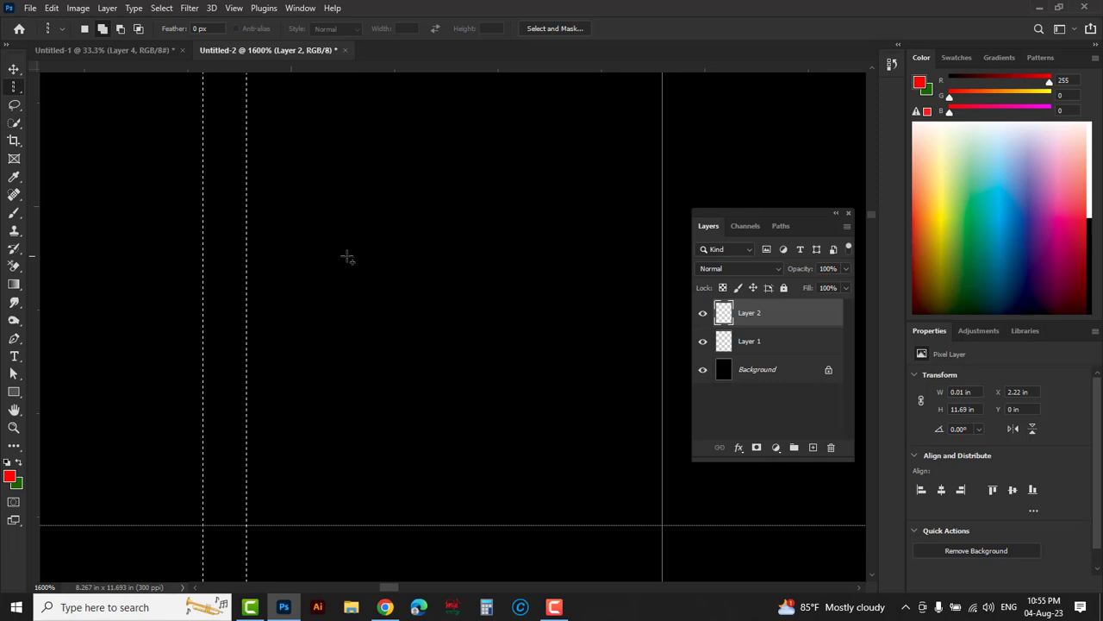
{"action": "left_click", "coordinate": [397, 262]}
{"action": "left_click", "coordinate": [405, 254]}
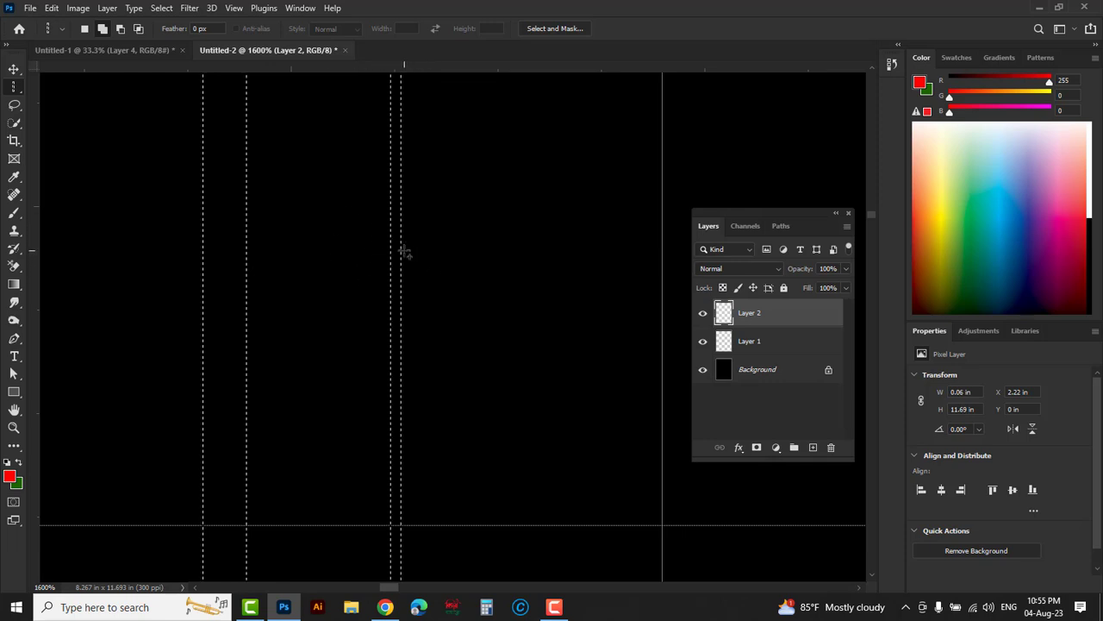
{"action": "left_click", "coordinate": [458, 257]}
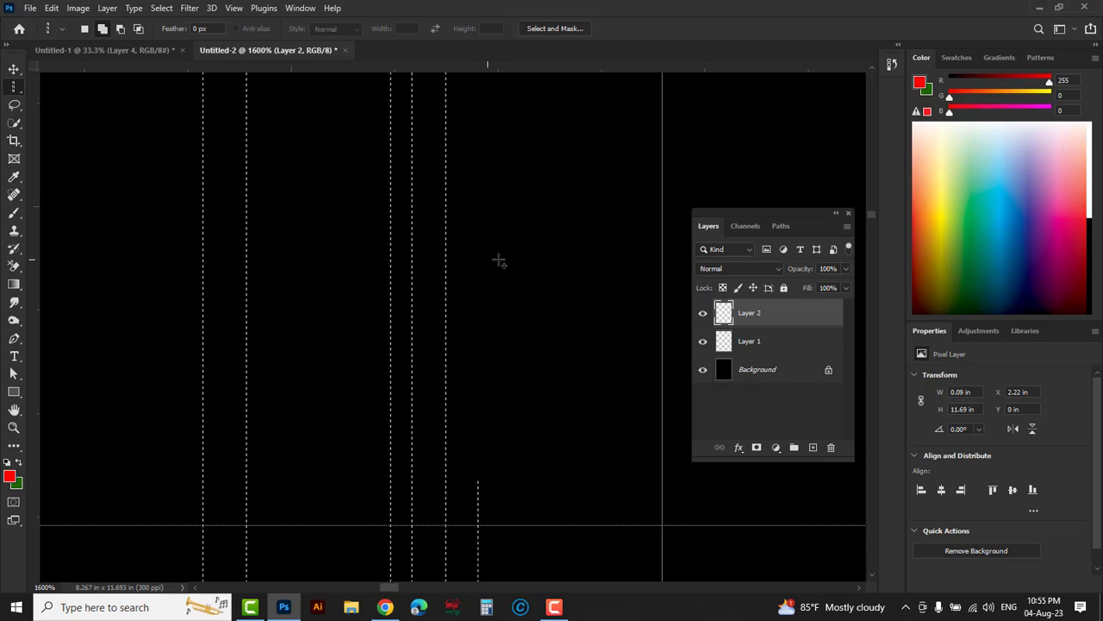
{"action": "left_click", "coordinate": [499, 260]}
{"action": "left_click", "coordinate": [497, 262], "text": "shift"}
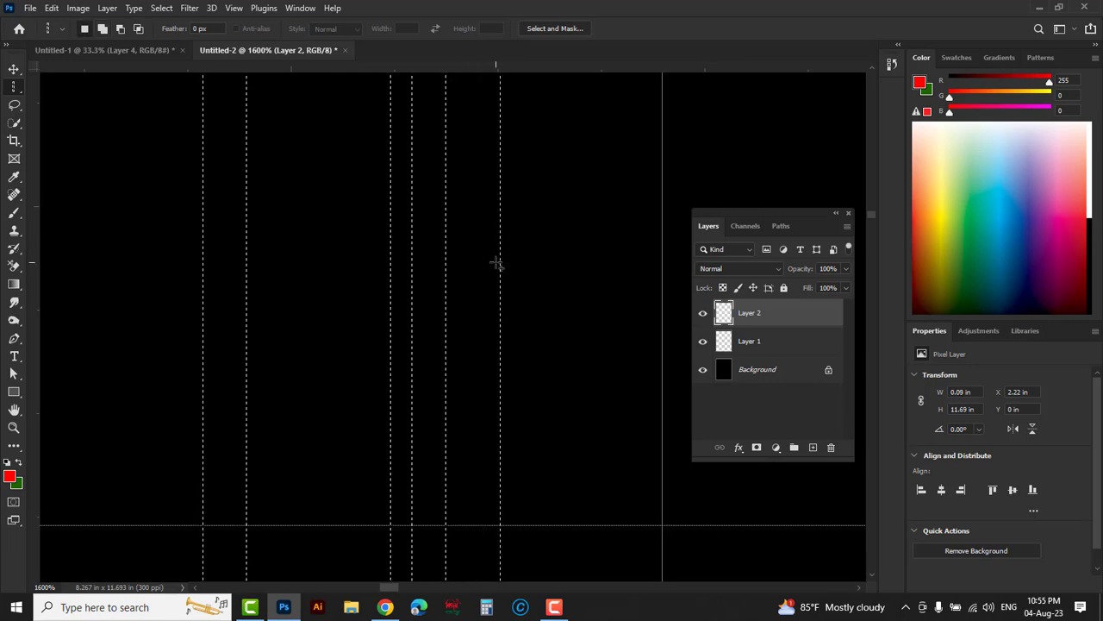
Set the foreground colour to bright yellow
{"action": "left_click", "coordinate": [9, 476]}
{"action": "left_click", "coordinate": [836, 408]}
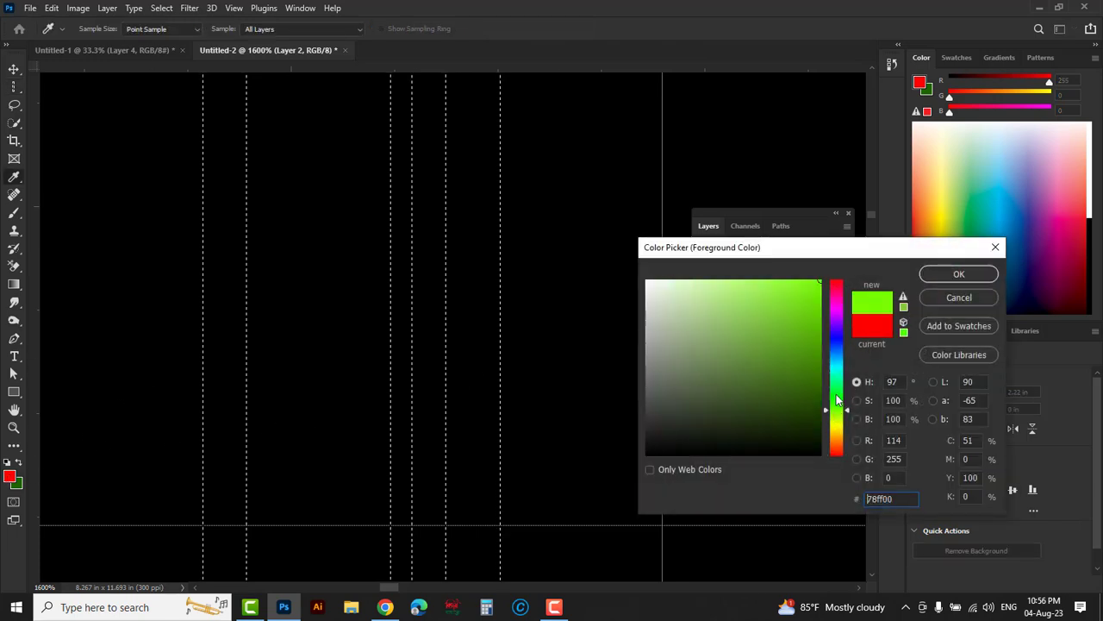
{"action": "type", "text": "005a13"}
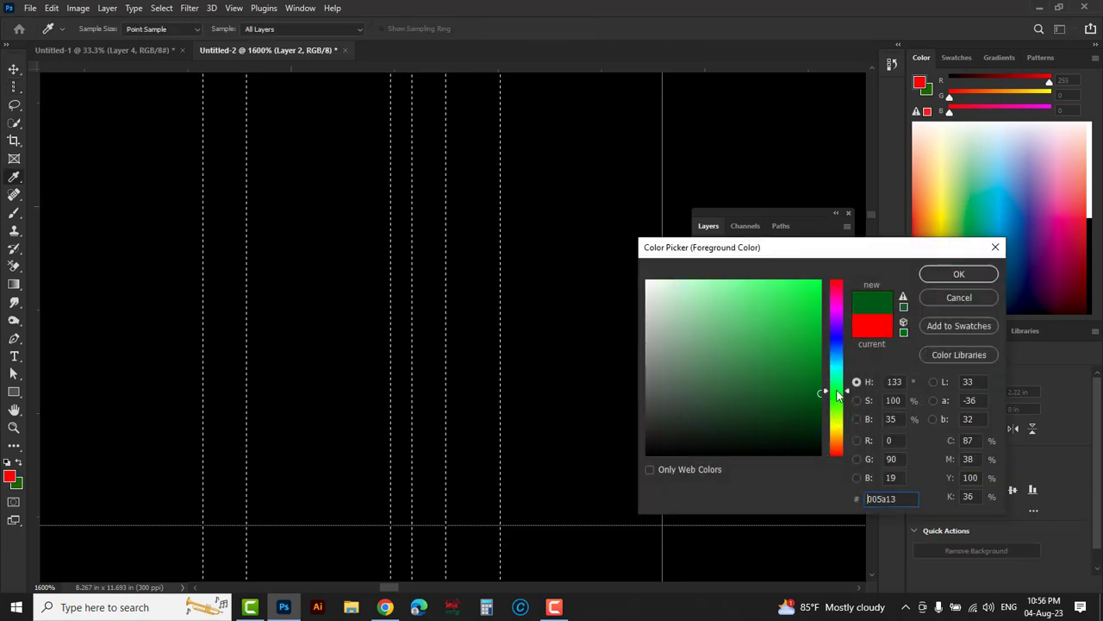
{"action": "left_click_drag", "start_coordinate": [837, 393], "coordinate": [841, 431]}
{"action": "left_click_drag", "start_coordinate": [806, 352], "coordinate": [819, 281]}
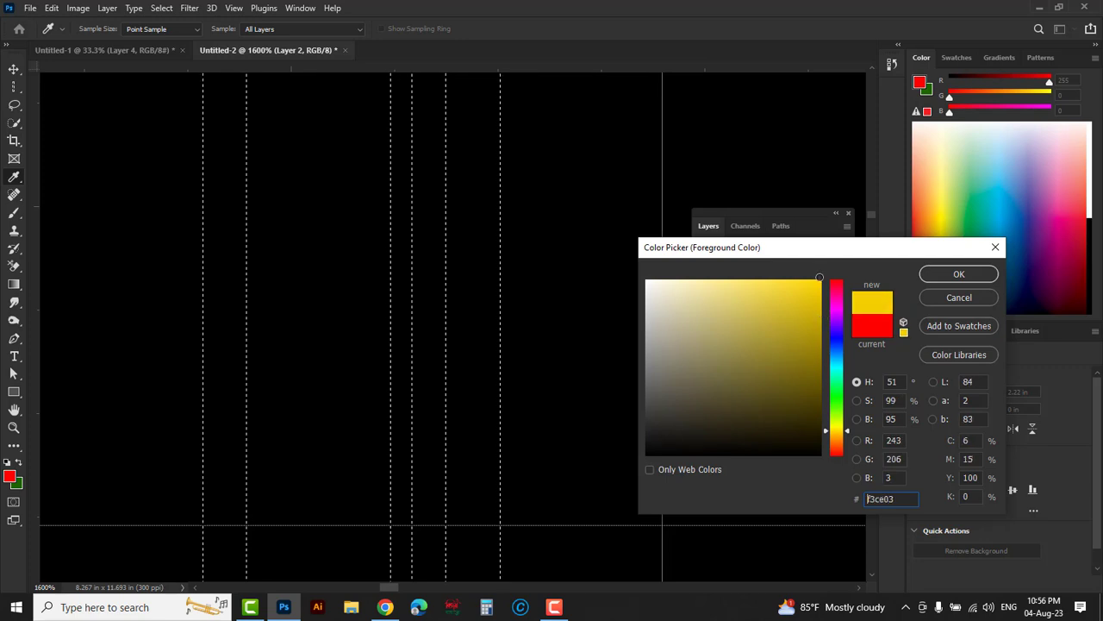
{"action": "left_click", "coordinate": [958, 274]}
Fill the selected columns with yellow, deselect, and zoom out
{"action": "key", "text": "m"}
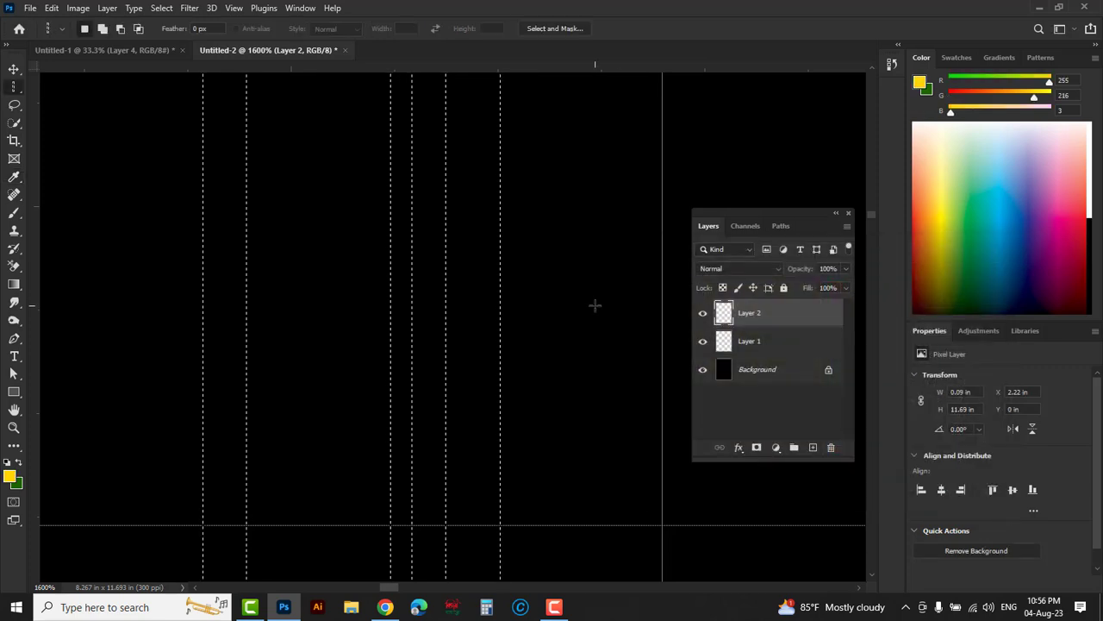
{"action": "key", "text": "alt+BackSpace"}
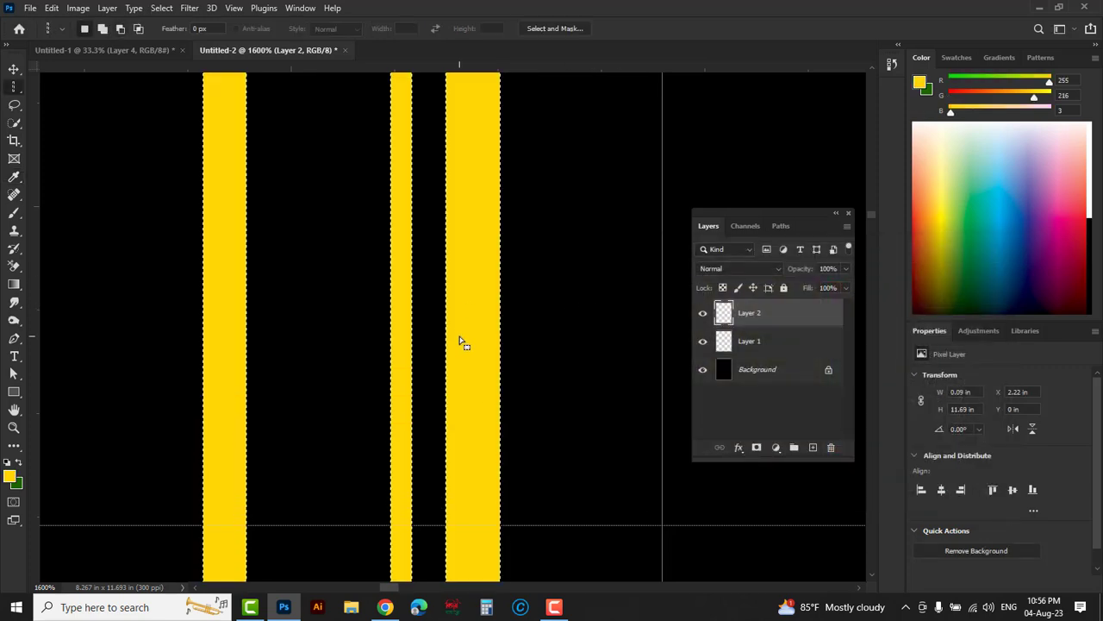
{"action": "key", "text": "ctrl+d"}
{"action": "scroll", "coordinate": [459, 342], "scroll_direction": "down", "scroll_amount": 2}
{"action": "scroll", "coordinate": [460, 342], "scroll_direction": "down", "scroll_amount": 2}
{"action": "scroll", "coordinate": [459, 341], "scroll_direction": "down", "scroll_amount": 1}
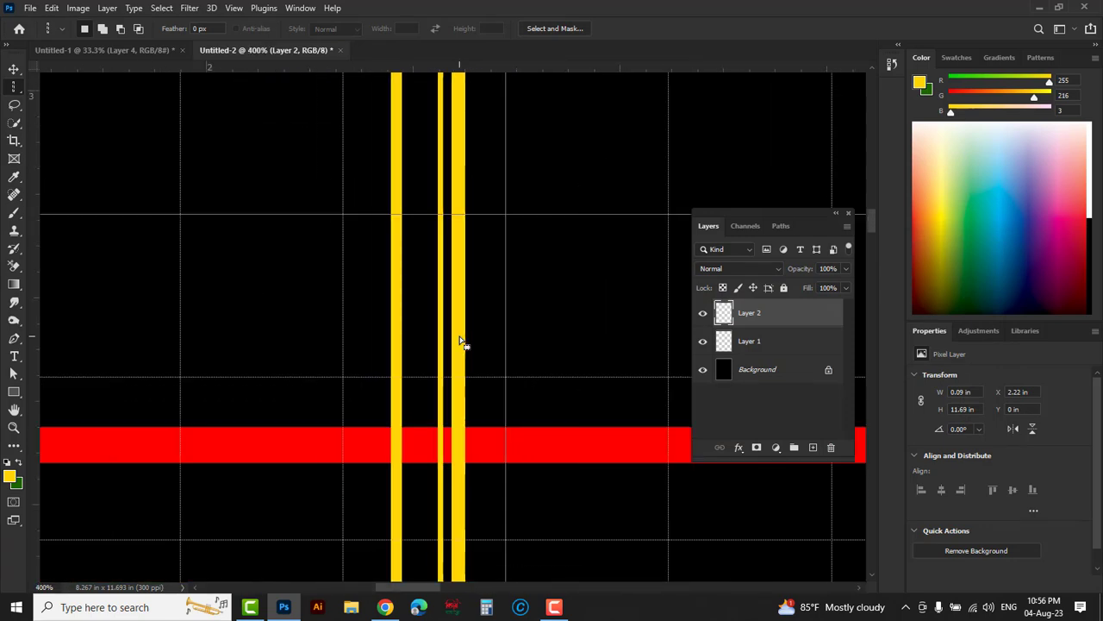
{"action": "scroll", "coordinate": [459, 341], "scroll_direction": "down", "scroll_amount": 1}
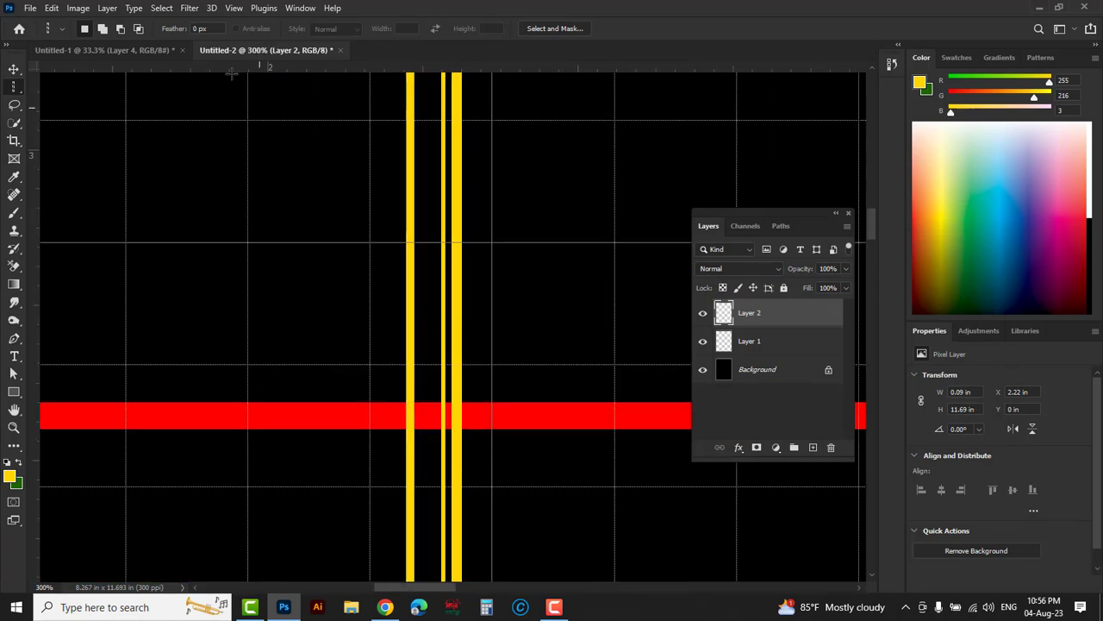
Hide the grid so only the red band and yellow stripes show on black
{"action": "left_click", "coordinate": [234, 8]}
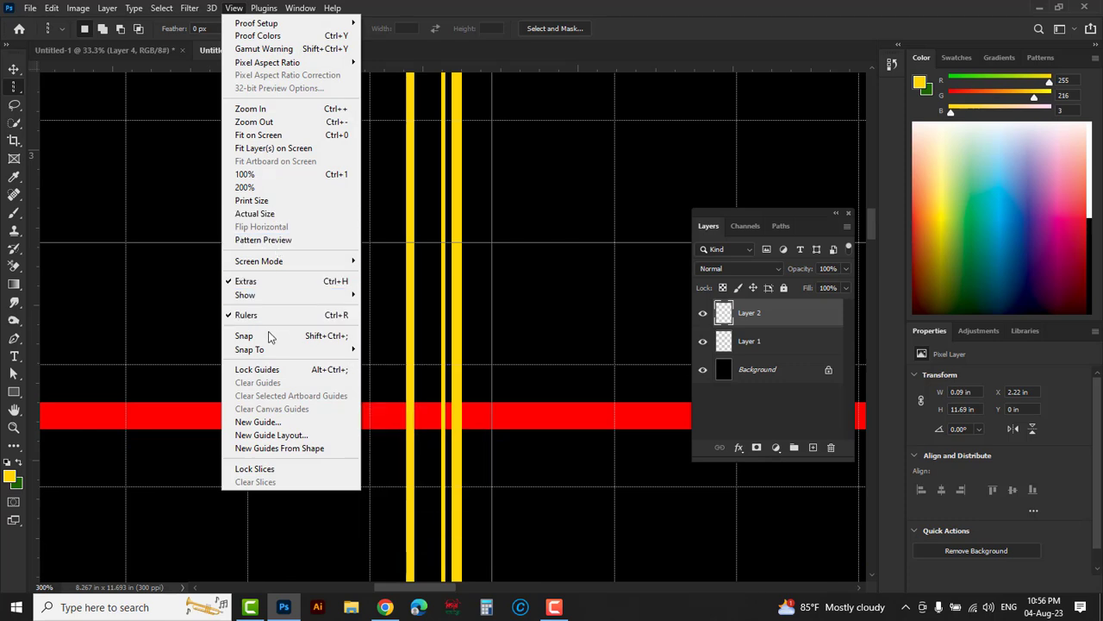
{"action": "mouse_move", "coordinate": [246, 295]}
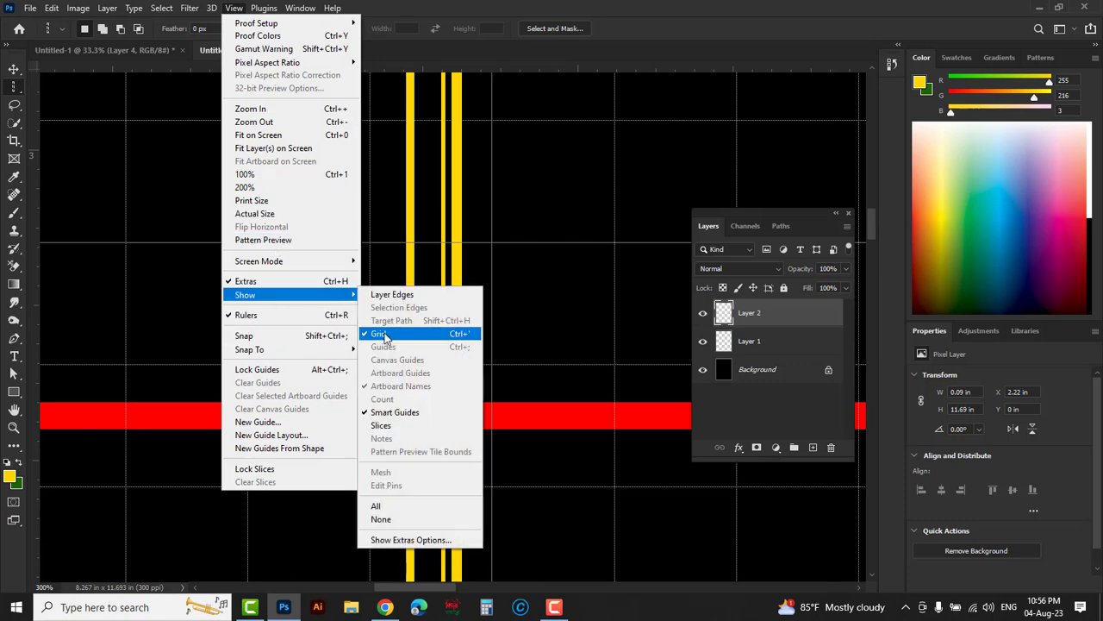
{"action": "left_click", "coordinate": [380, 333]}
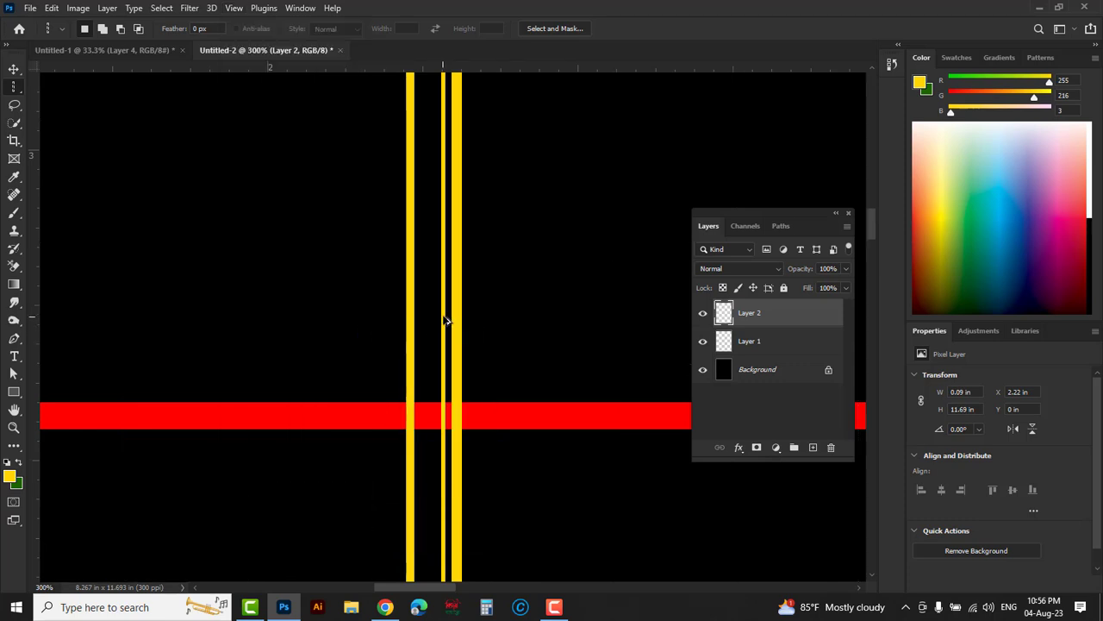
{"action": "scroll", "coordinate": [443, 308], "scroll_direction": "down", "scroll_amount": 4}
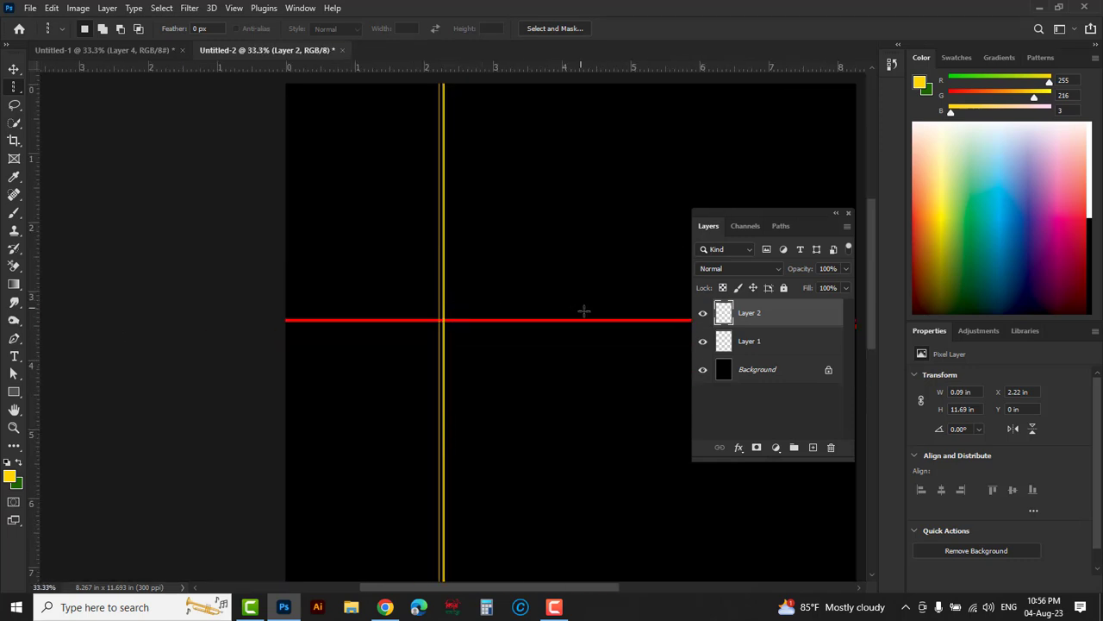
{"action": "scroll", "coordinate": [505, 310], "scroll_direction": "down", "scroll_amount": 1}
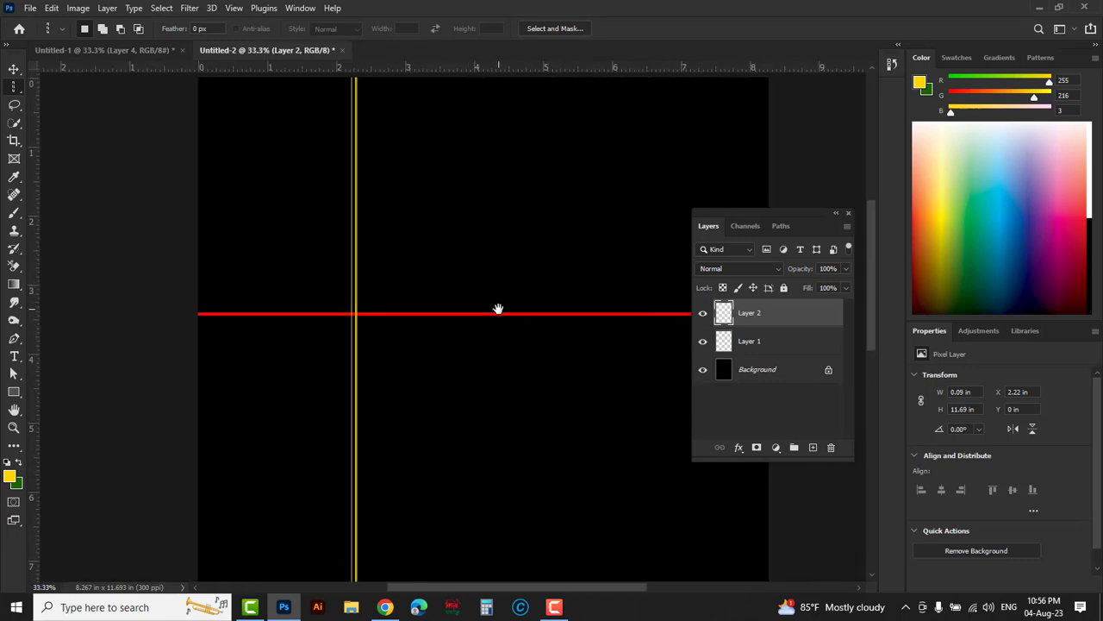
{"action": "right_click", "coordinate": [15, 88]}
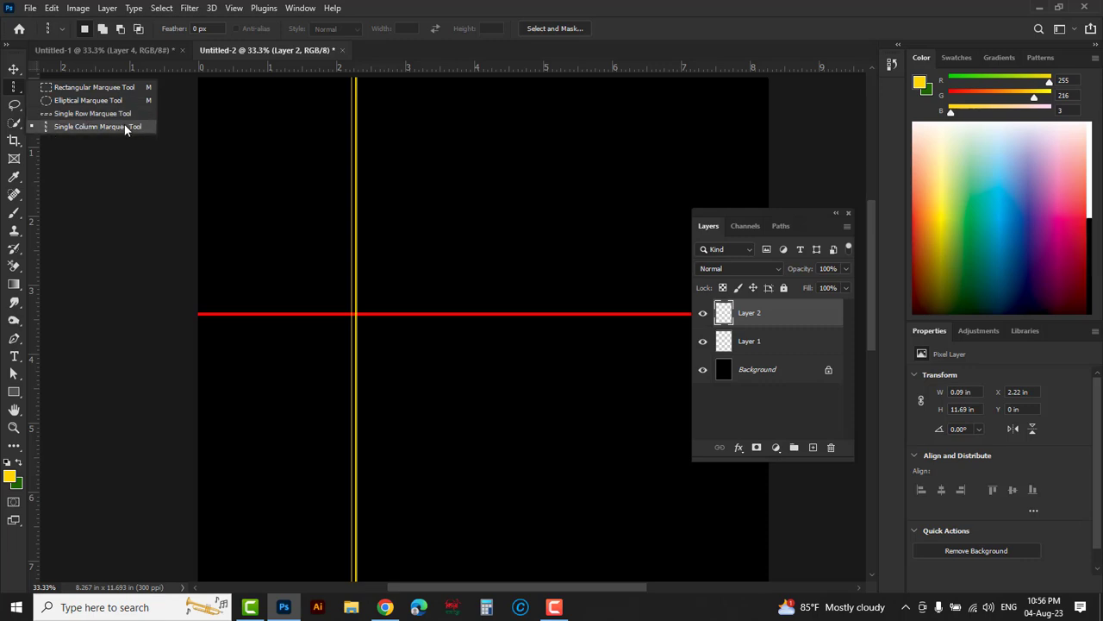
Close Untitled-2 without saving and return to the Move tool on Untitled-1
{"action": "left_click", "coordinate": [85, 101]}
{"action": "left_click", "coordinate": [14, 69]}
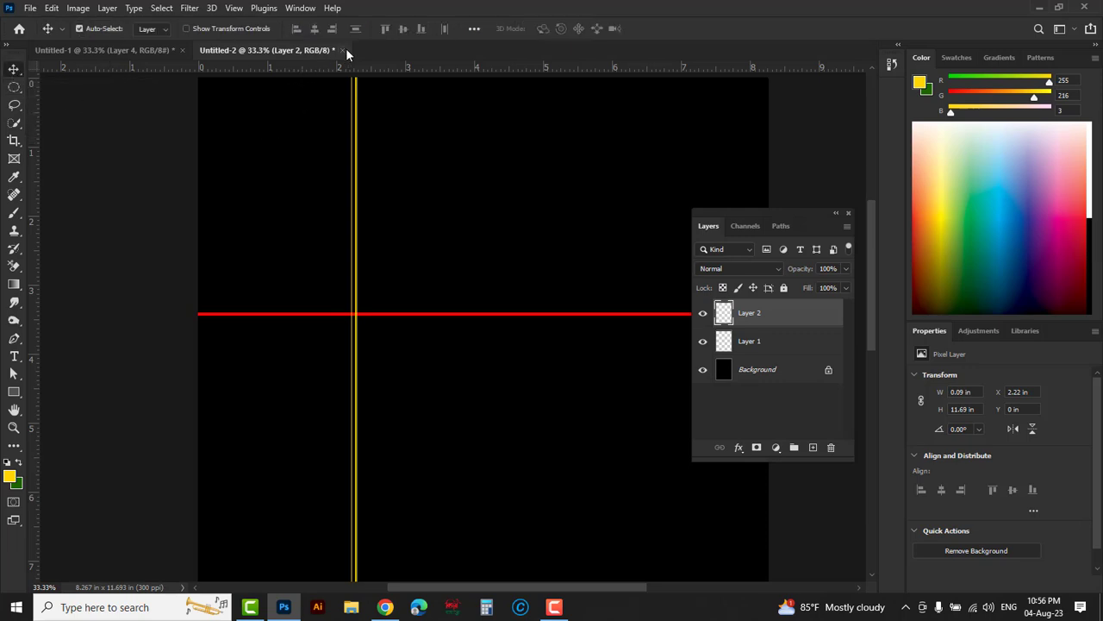
{"action": "left_click", "coordinate": [342, 50]}
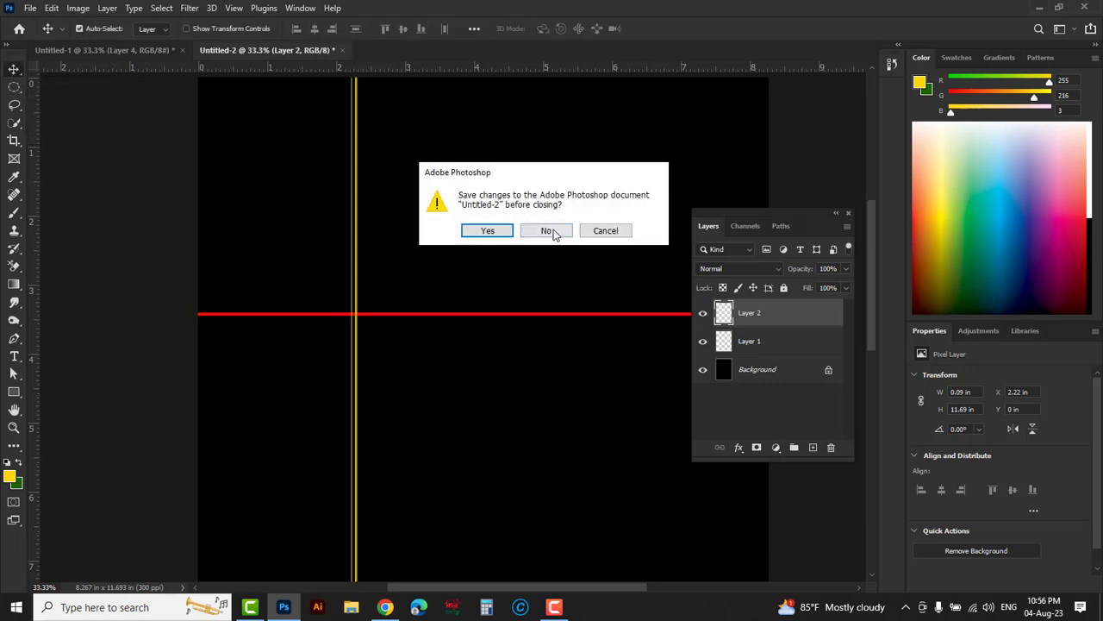
{"action": "left_click", "coordinate": [543, 230]}
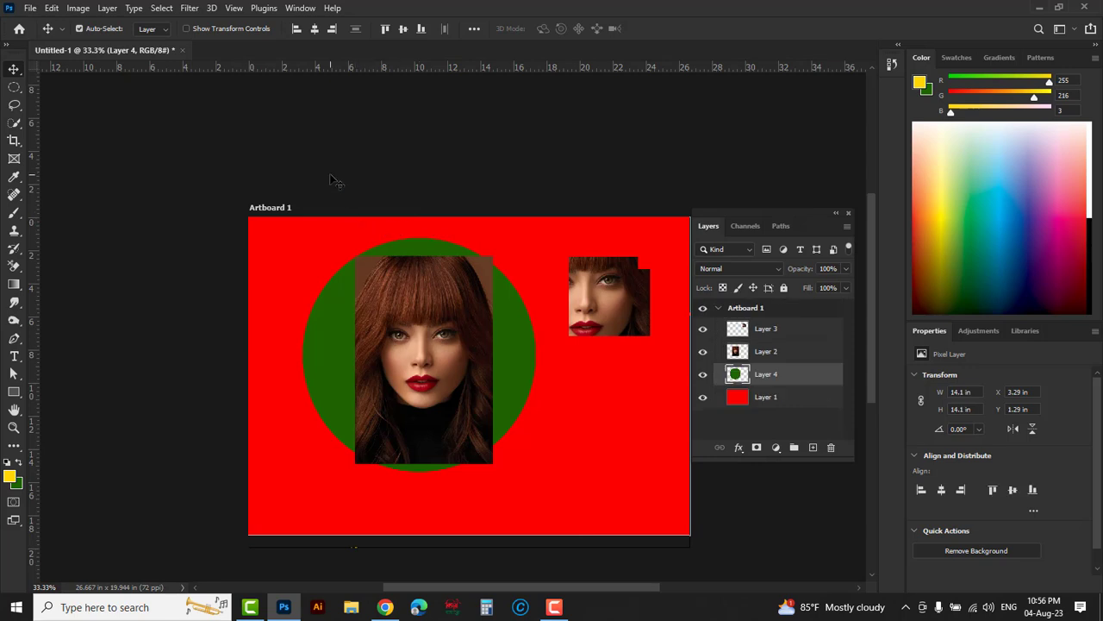
{"action": "right_click", "coordinate": [16, 74]}
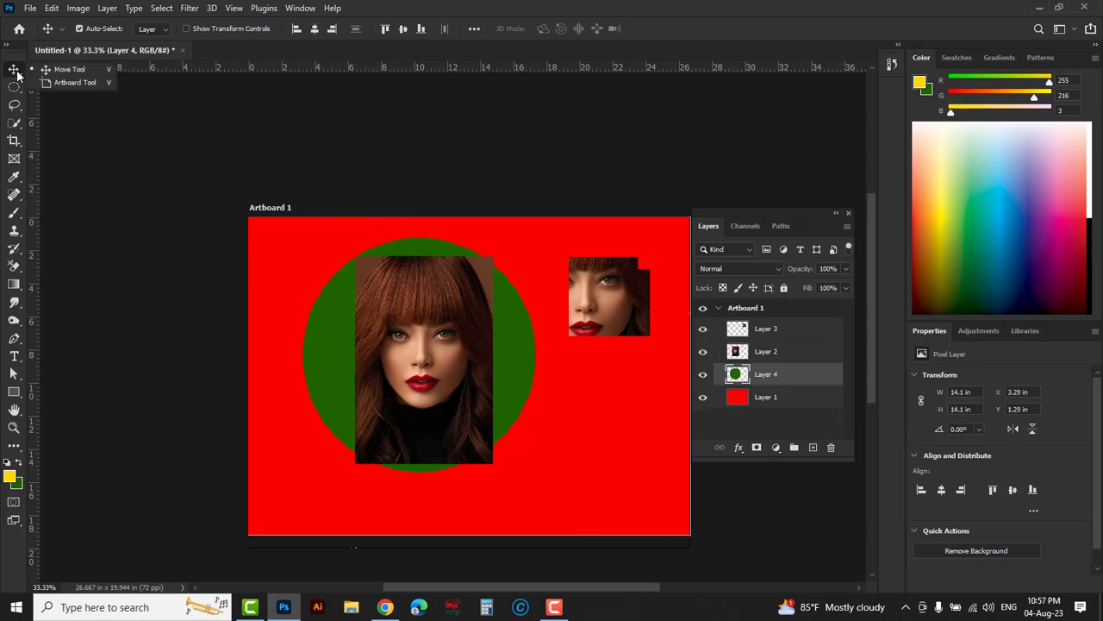
{"action": "left_click", "coordinate": [13, 89]}
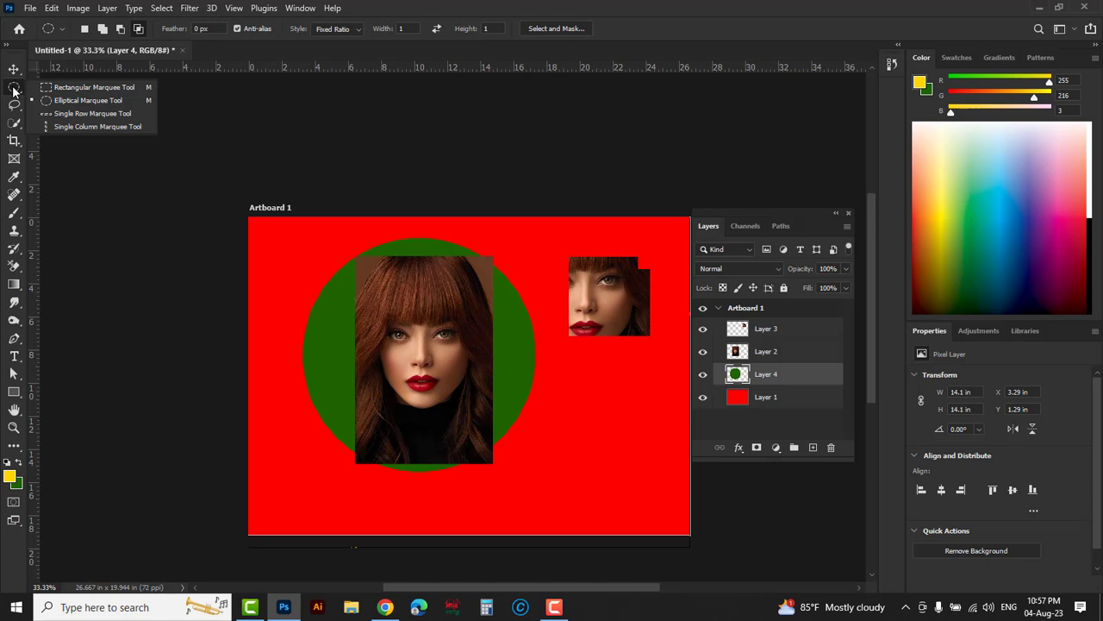
{"action": "key", "text": "v"}
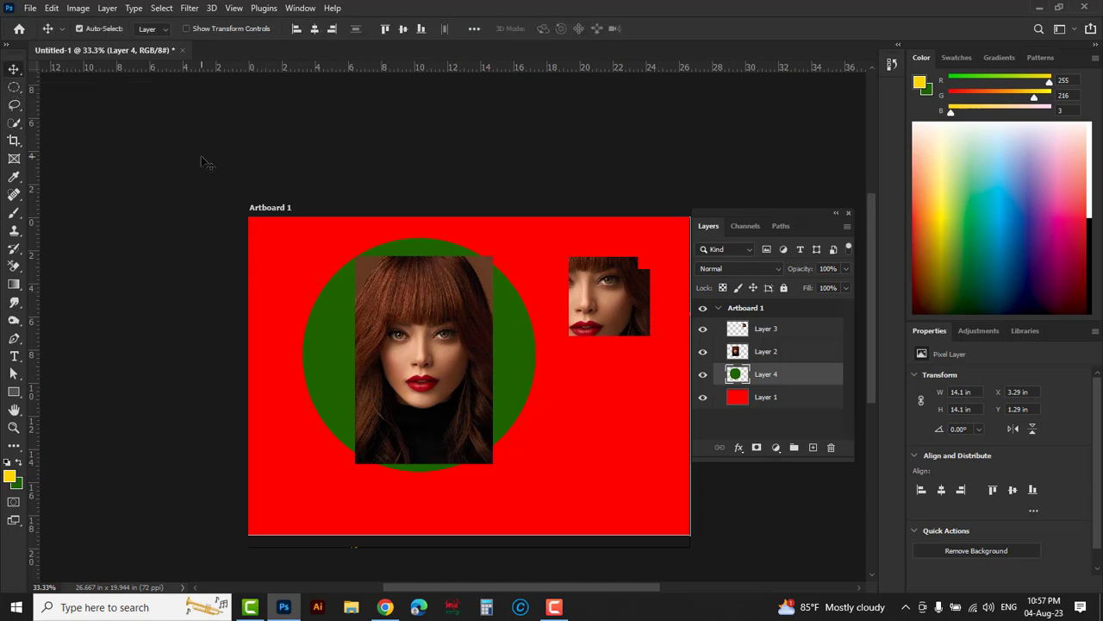